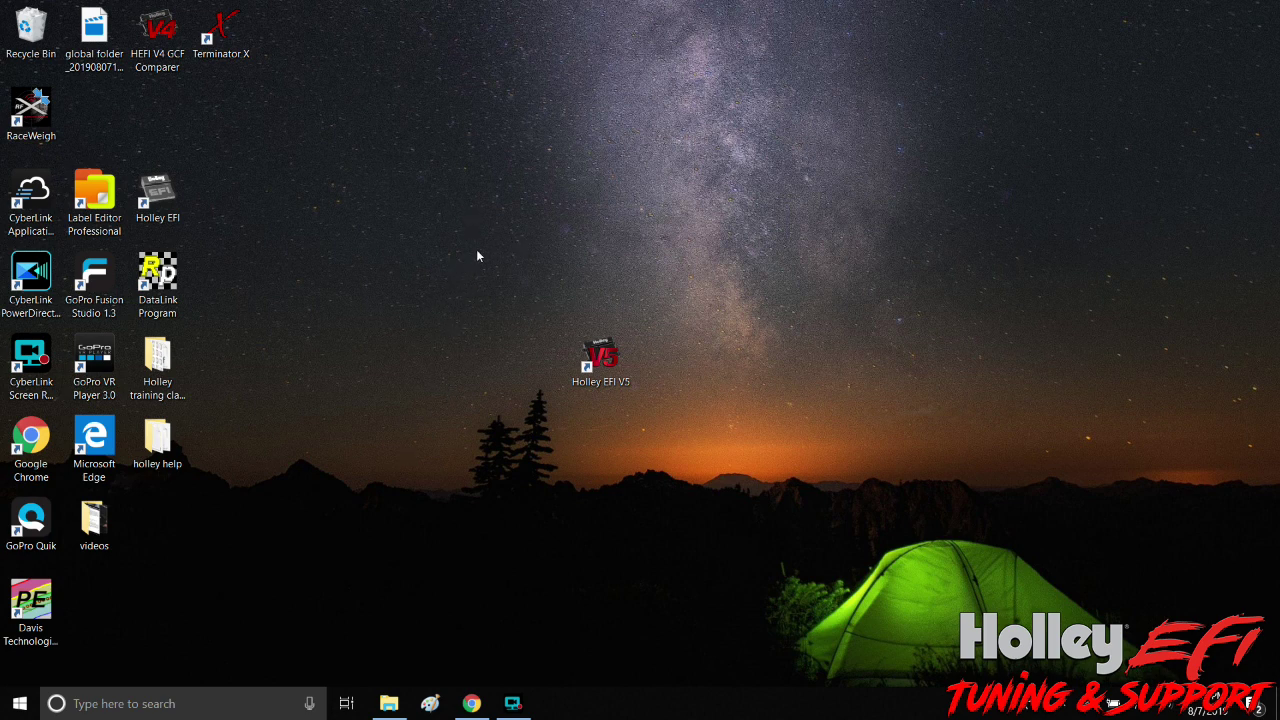
- Launch Holley EFI V5 and browse the Open Global File dialog up from Global Files to the C: root
{"action": "double_click", "coordinate": [615, 356]}
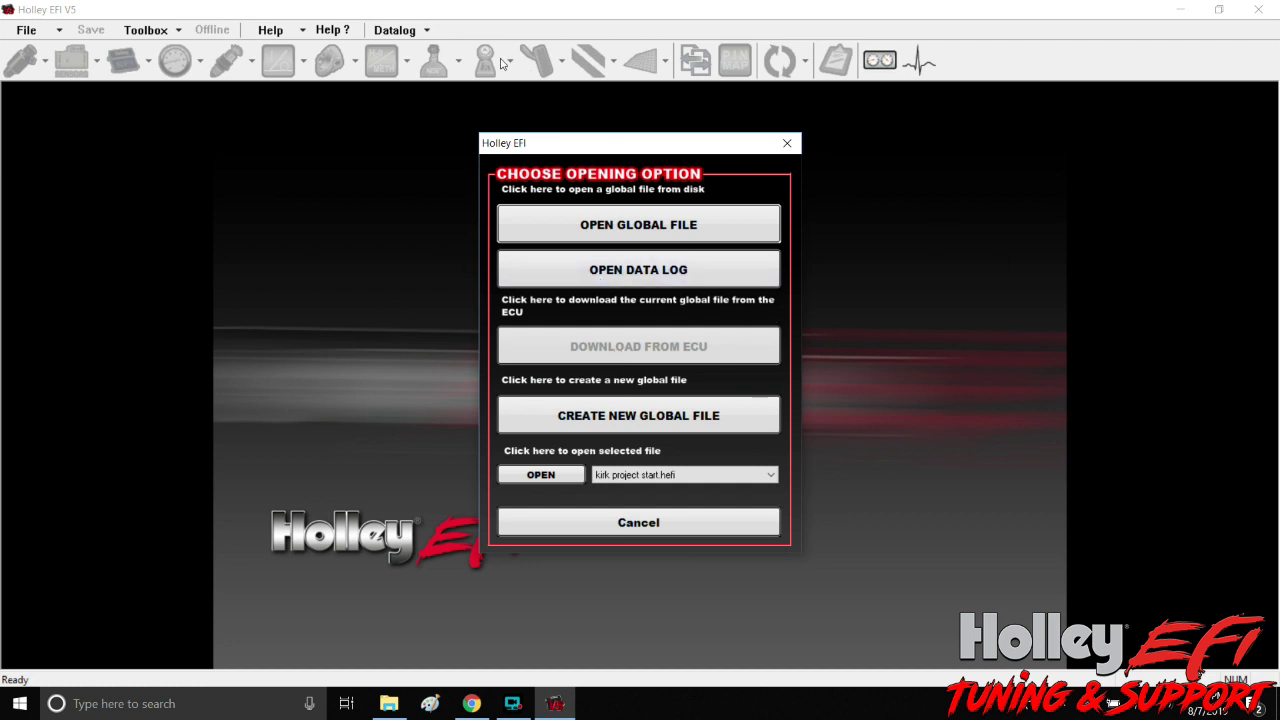
{"action": "left_click", "coordinate": [633, 226]}
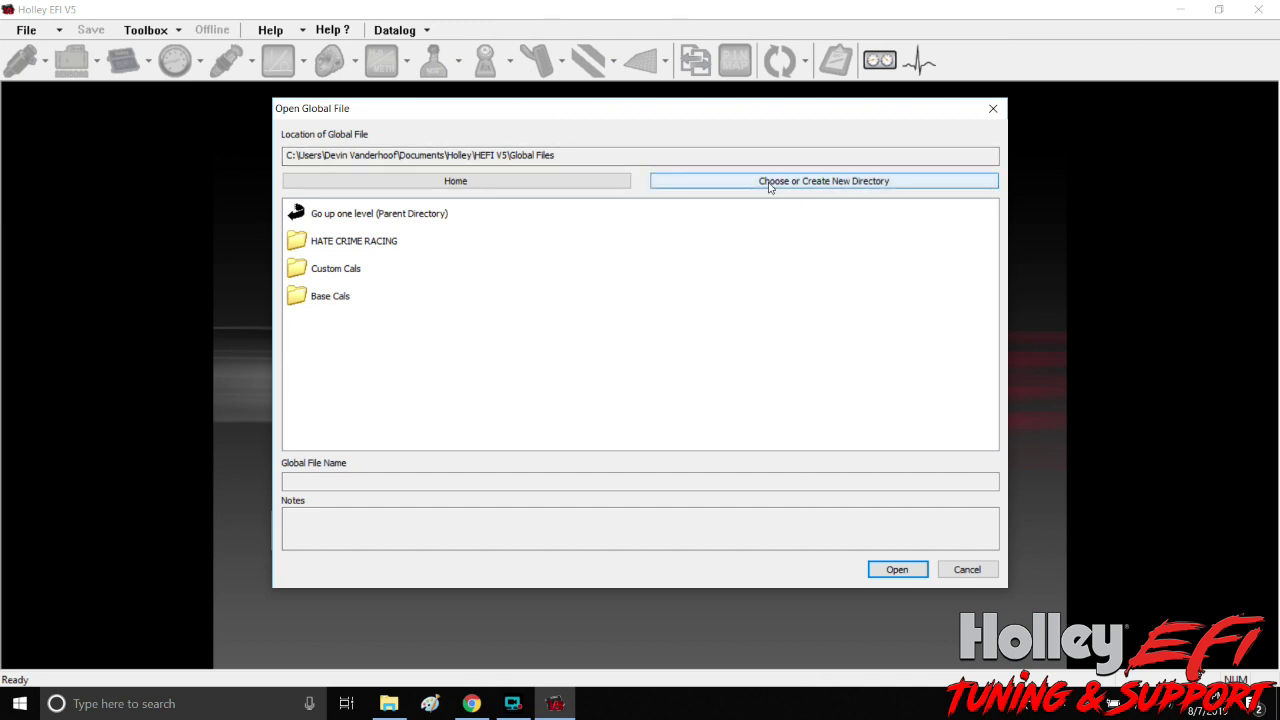
{"action": "left_click", "coordinate": [365, 222]}
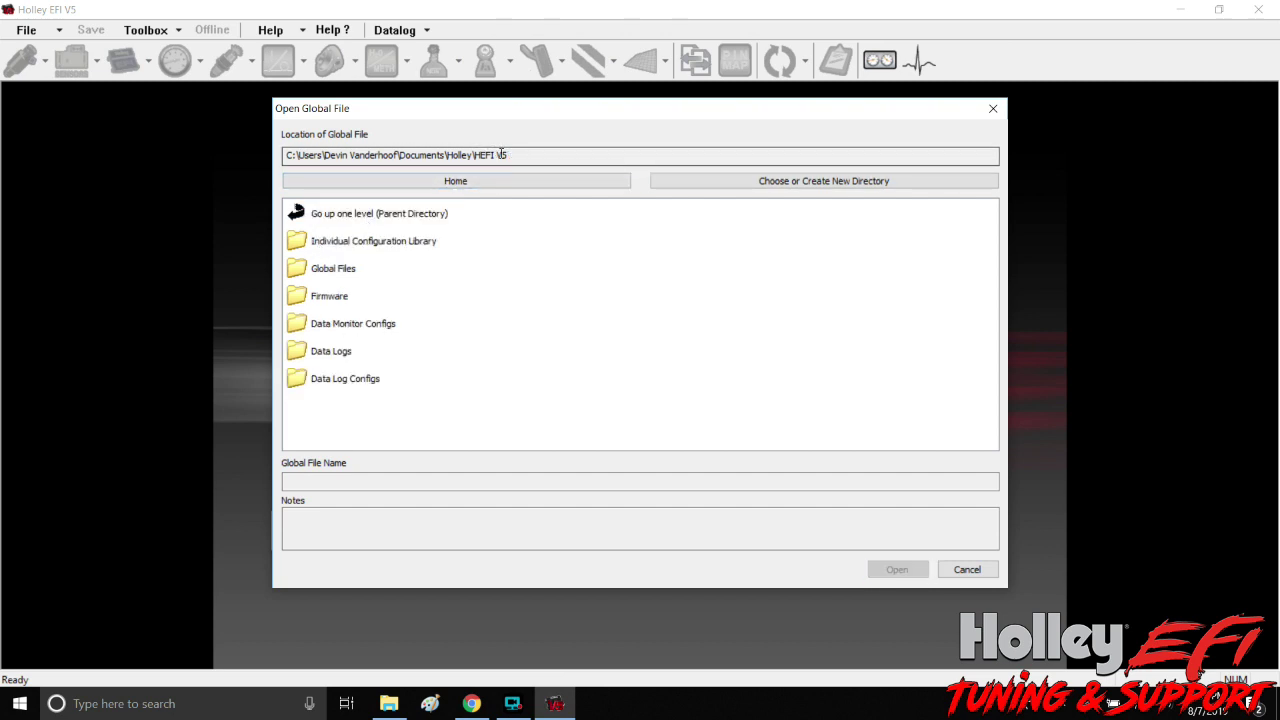
{"action": "left_click", "coordinate": [330, 212]}
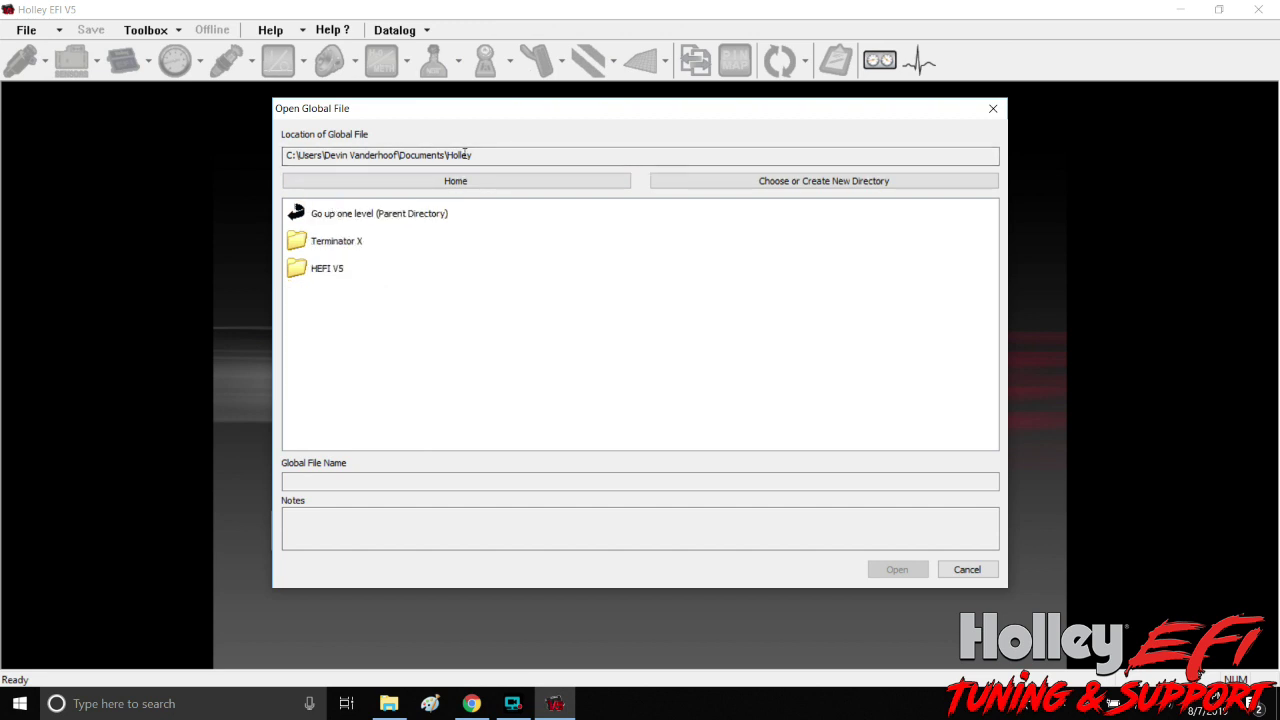
{"action": "left_click", "coordinate": [353, 215]}
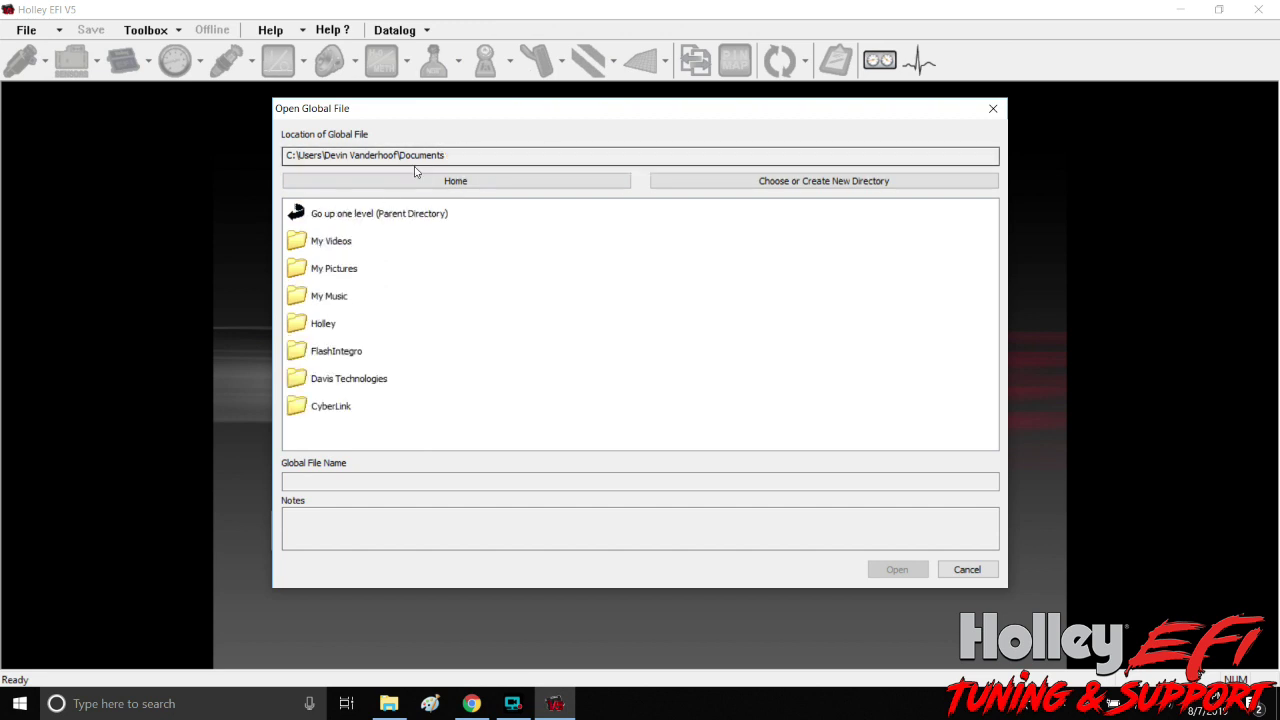
{"action": "left_click", "coordinate": [362, 226]}
{"action": "left_click", "coordinate": [362, 226]}
{"action": "left_click", "coordinate": [362, 226]}
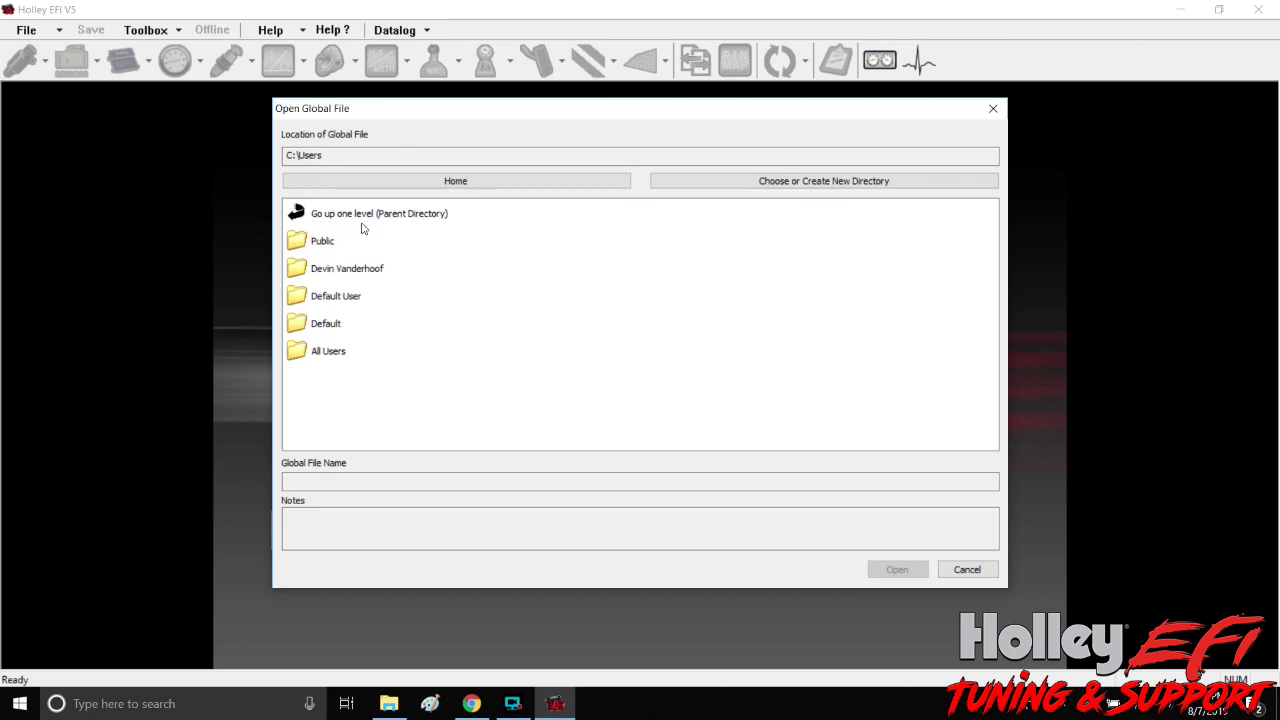
{"action": "left_click", "coordinate": [362, 226]}
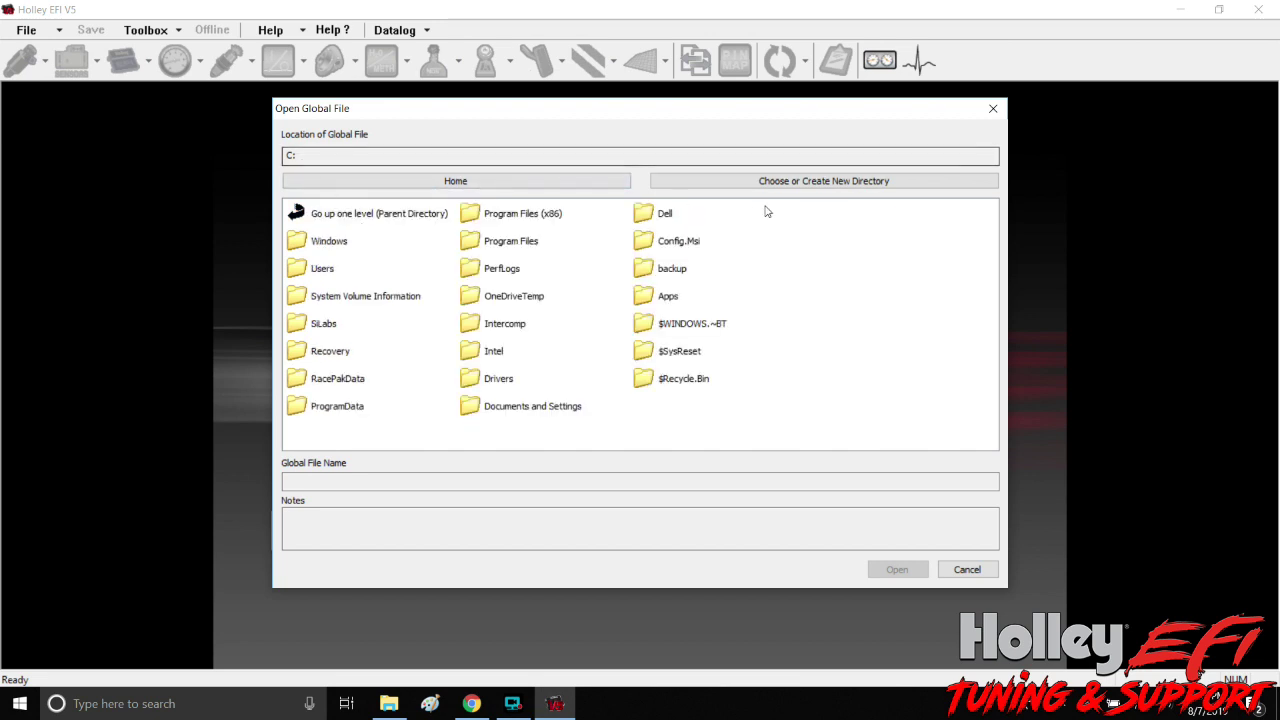
- Cancel the Browse For Folder picker and the Open Global File dialog without opening anything
{"action": "left_click", "coordinate": [818, 181]}
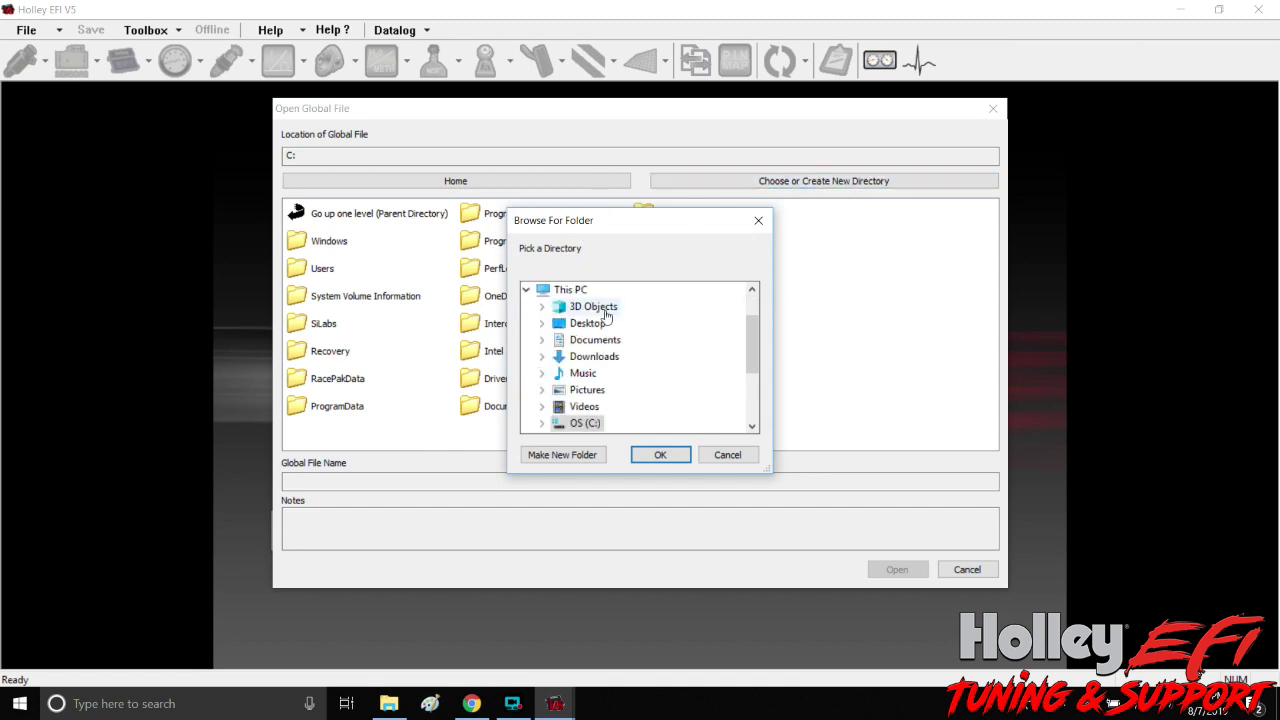
{"action": "scroll", "coordinate": [610, 320], "scroll_direction": "down", "scroll_amount": 3}
{"action": "scroll", "coordinate": [652, 393], "scroll_direction": "up", "scroll_amount": 4}
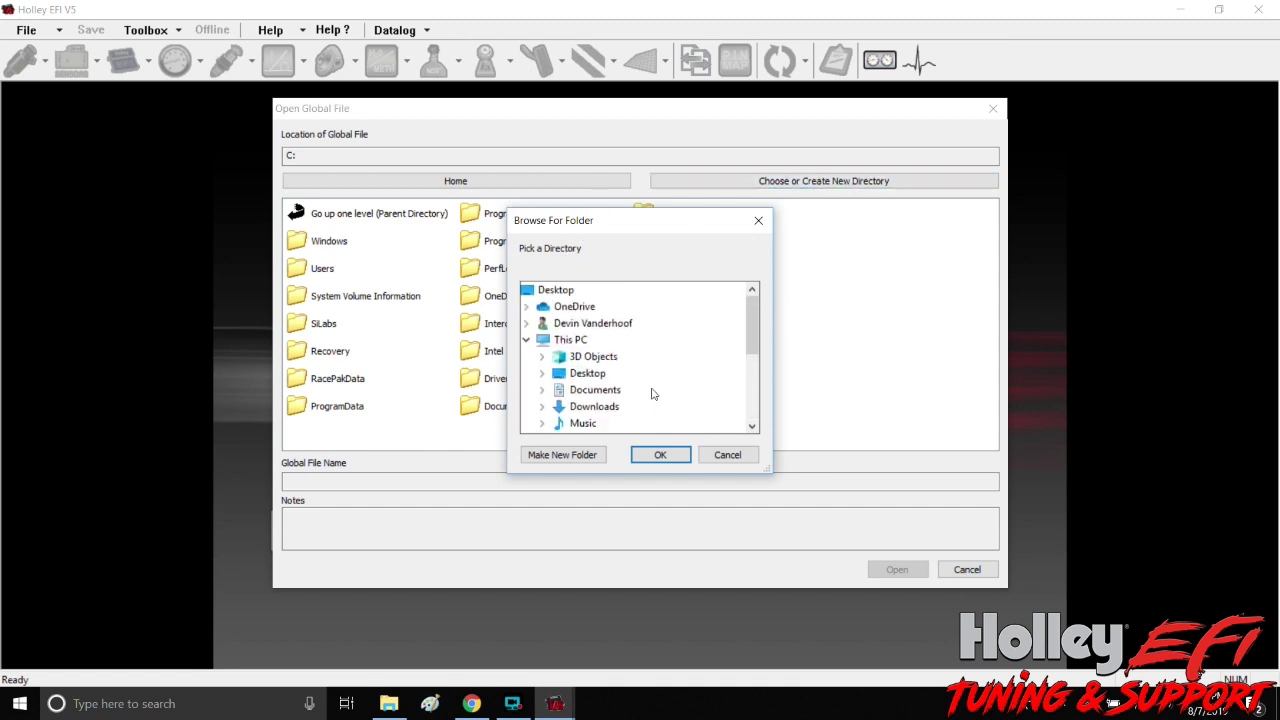
{"action": "scroll", "coordinate": [615, 330], "scroll_direction": "down", "scroll_amount": 4}
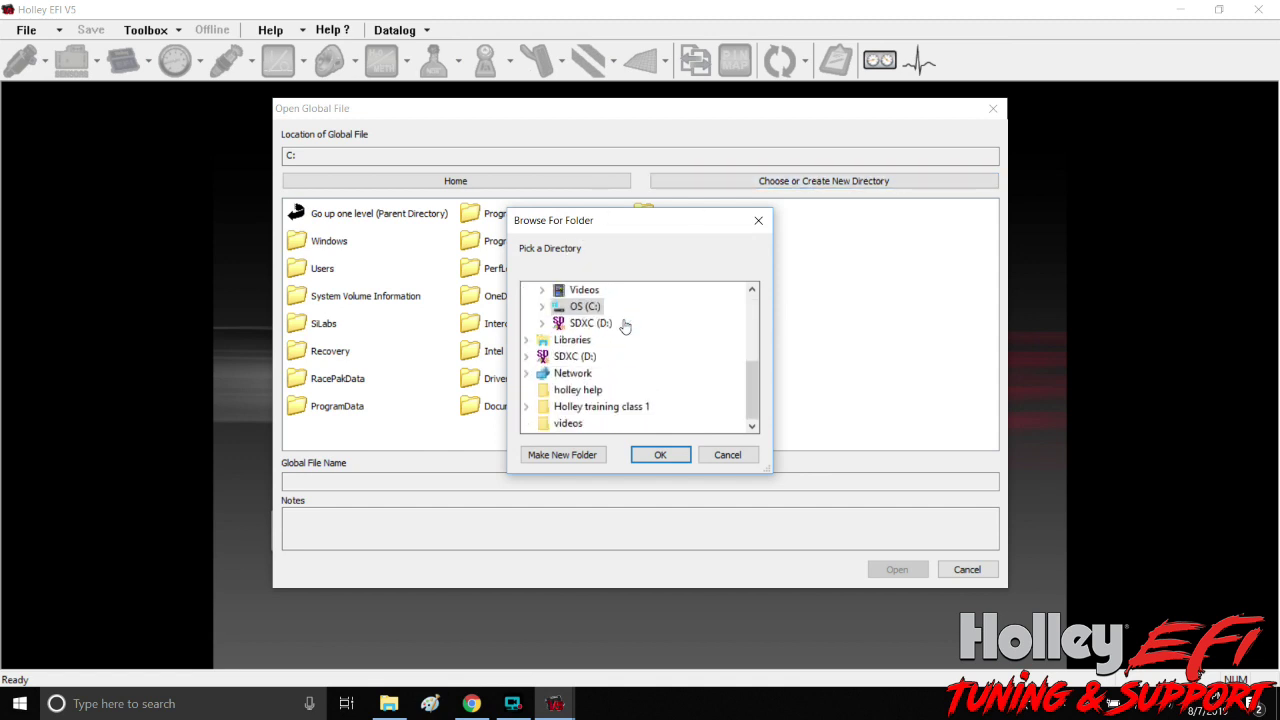
{"action": "scroll", "coordinate": [624, 326], "scroll_direction": "up", "scroll_amount": 4}
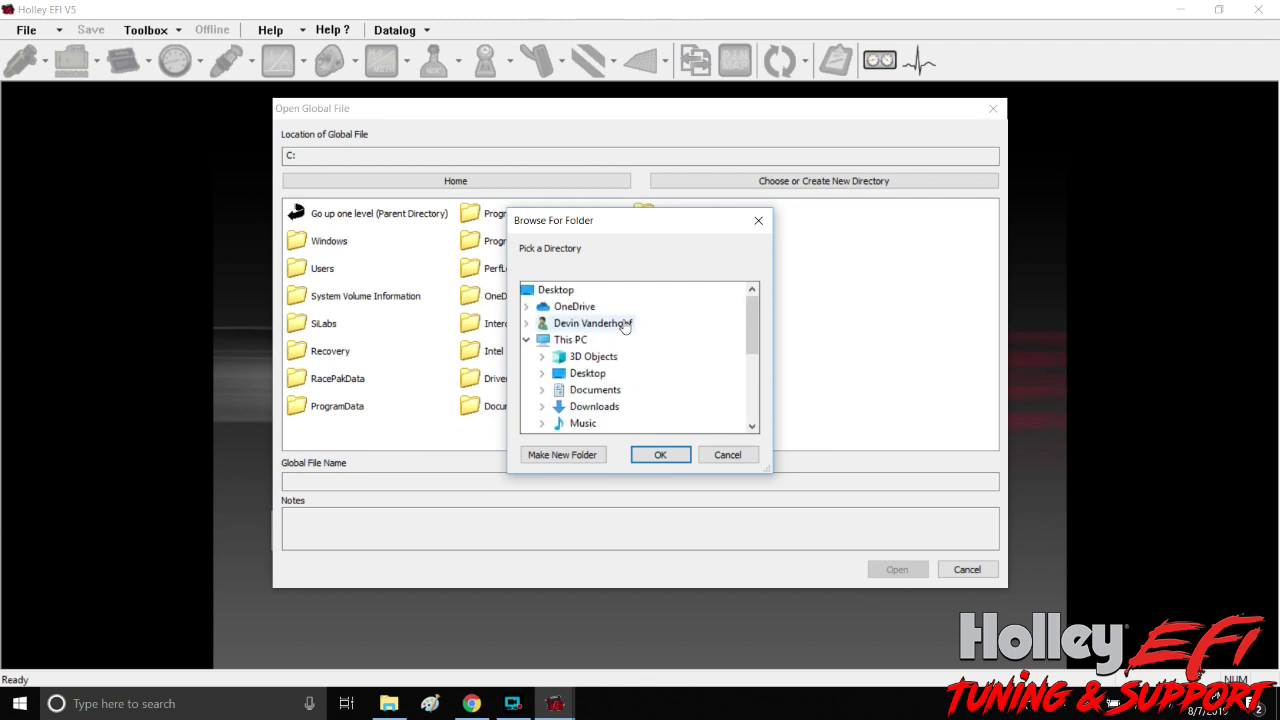
{"action": "left_click", "coordinate": [733, 457]}
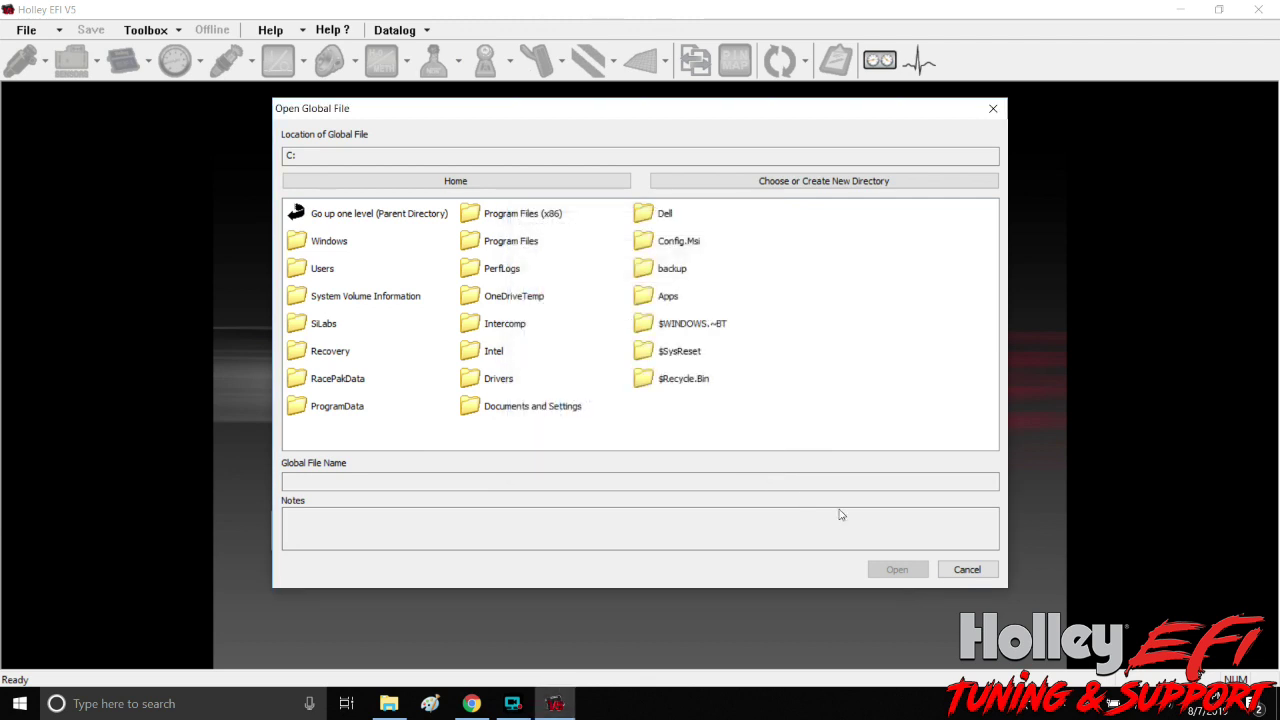
{"action": "left_click", "coordinate": [966, 569]}
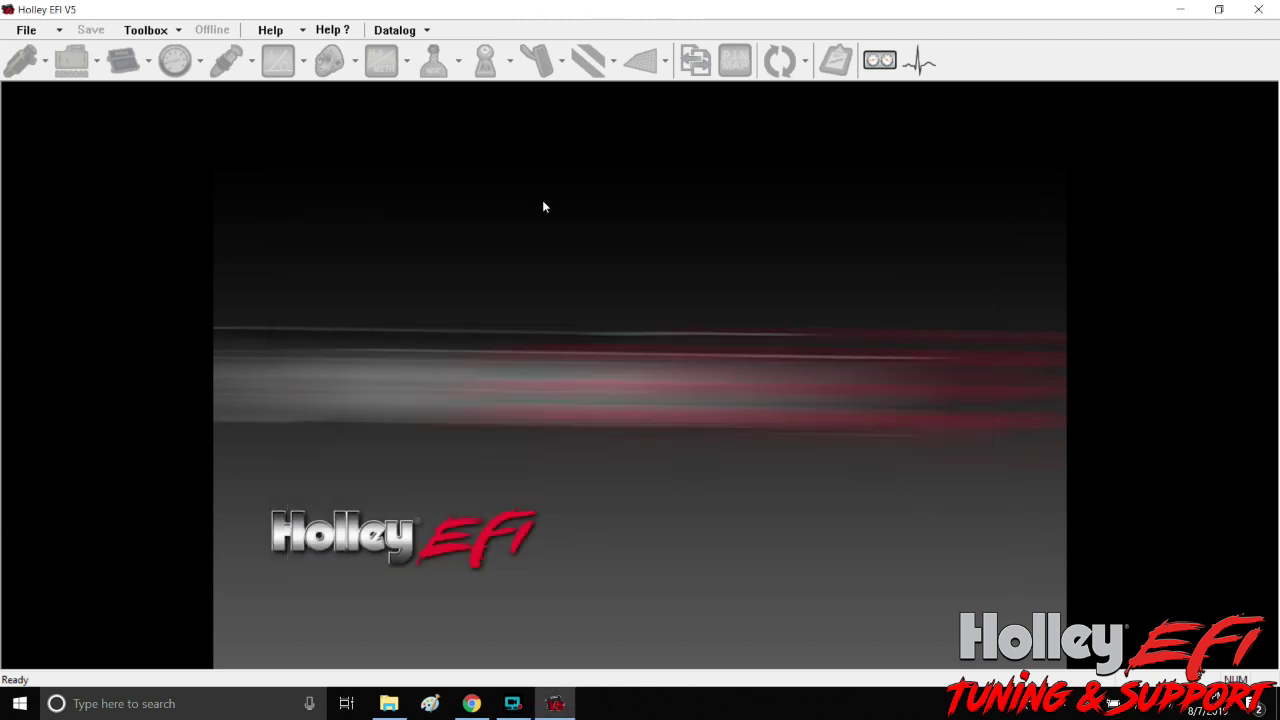
- Minimize Holley EFI V5 and permanently delete everything in Outlook's Junk Email folder
{"action": "left_click", "coordinate": [1181, 12]}
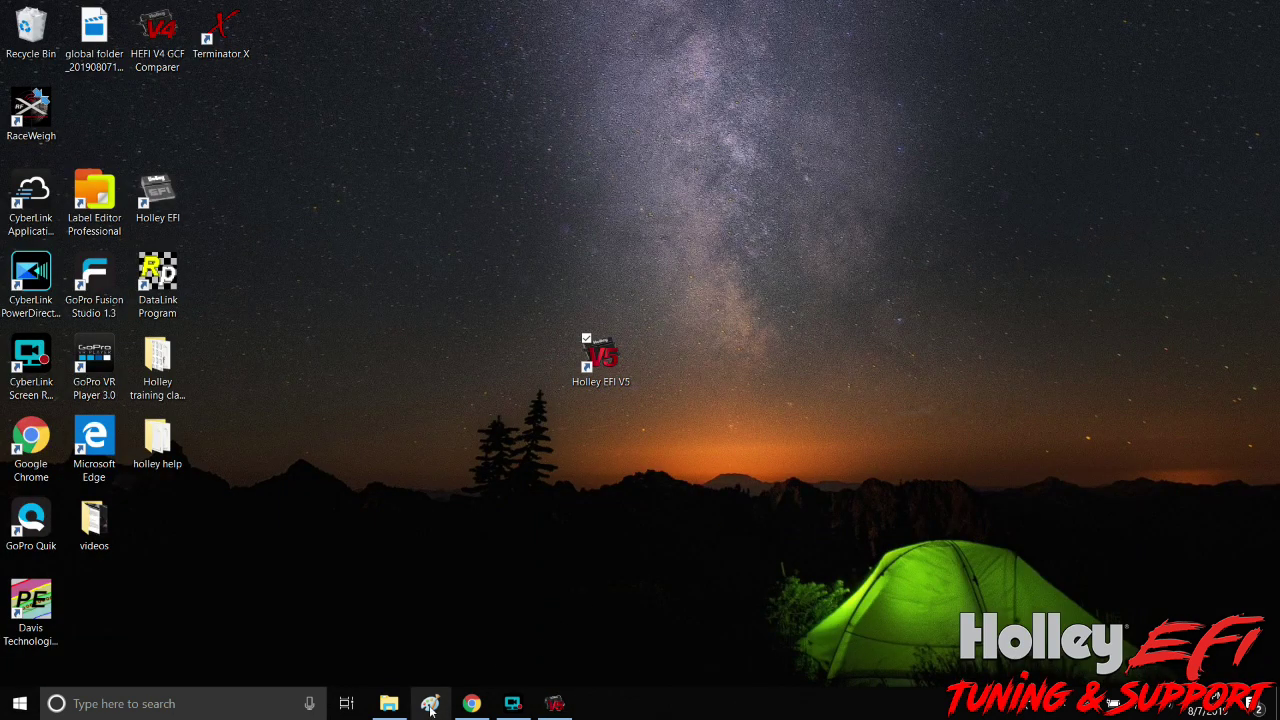
{"action": "left_click", "coordinate": [471, 703]}
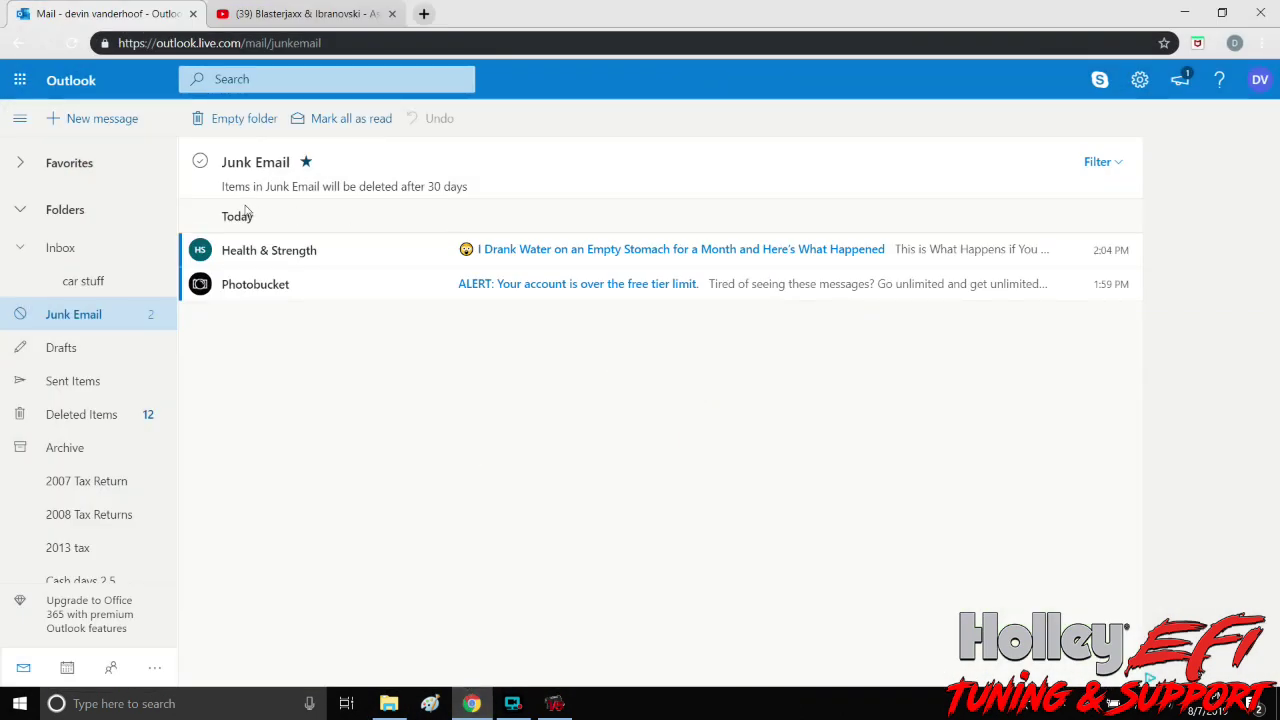
{"action": "left_click", "coordinate": [236, 118]}
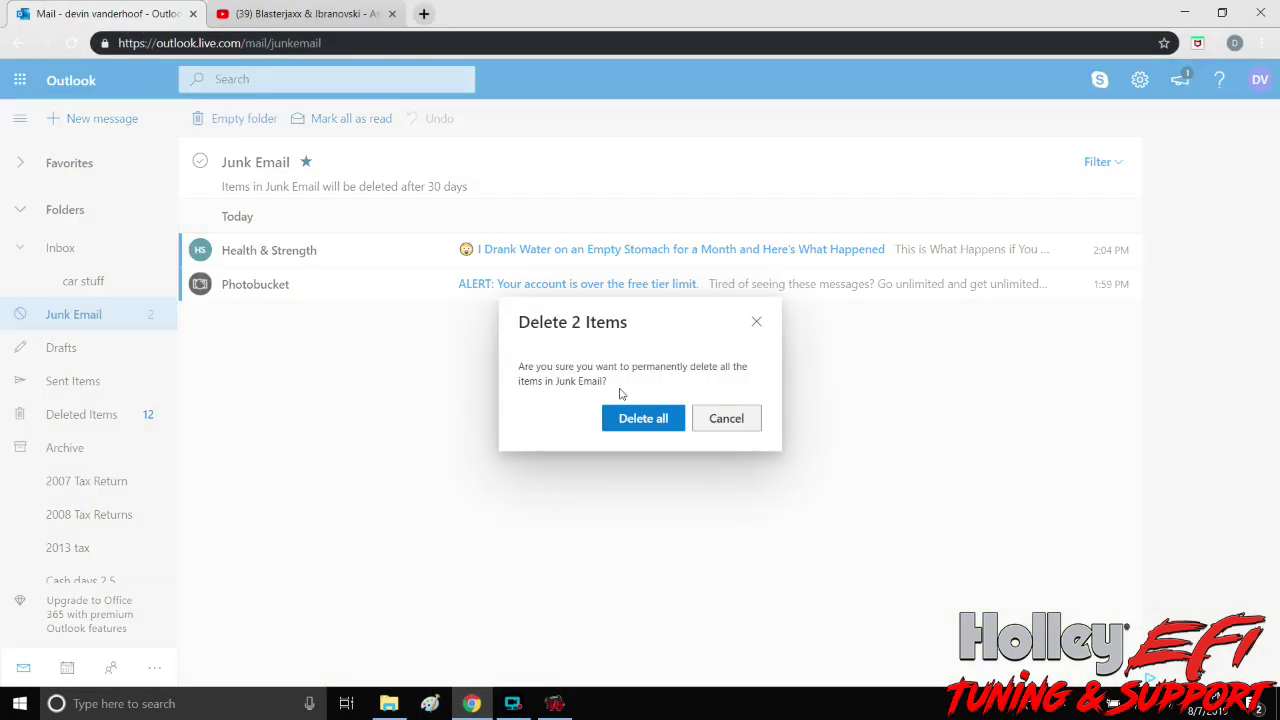
{"action": "left_click", "coordinate": [630, 420]}
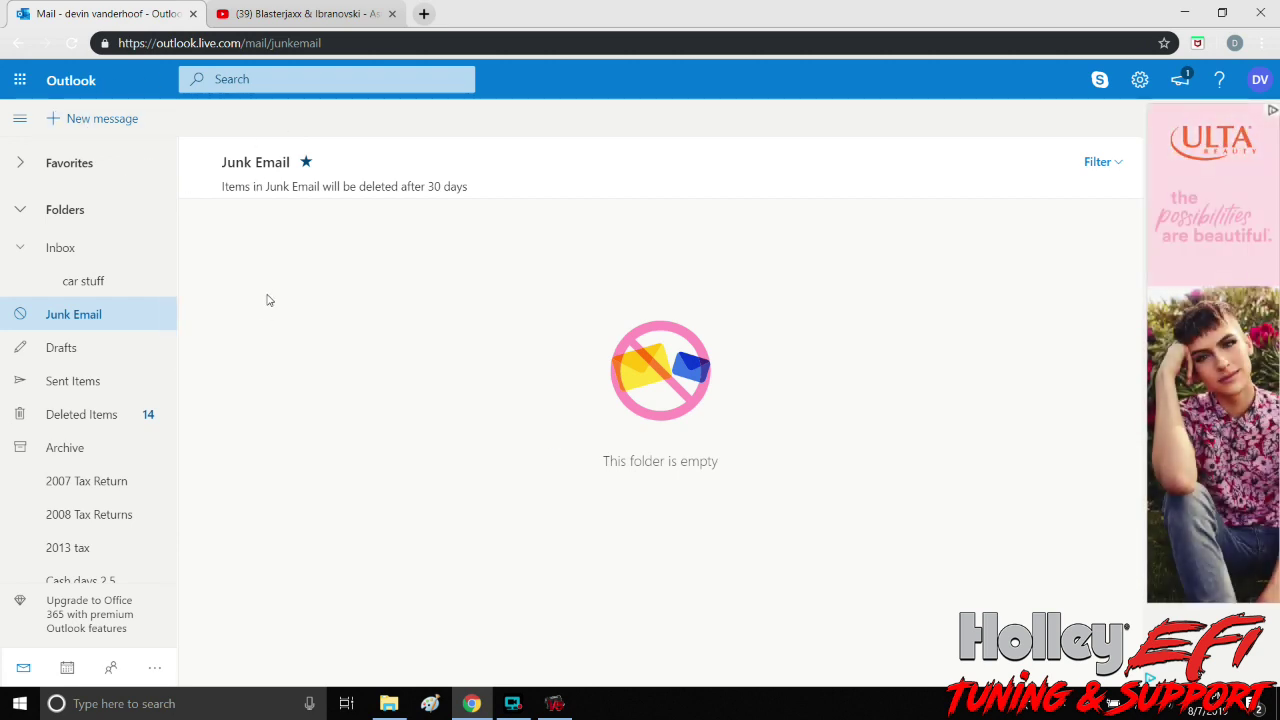
- Start a new Outlook message and choose to attach a file from this computer
{"action": "left_click", "coordinate": [73, 119]}
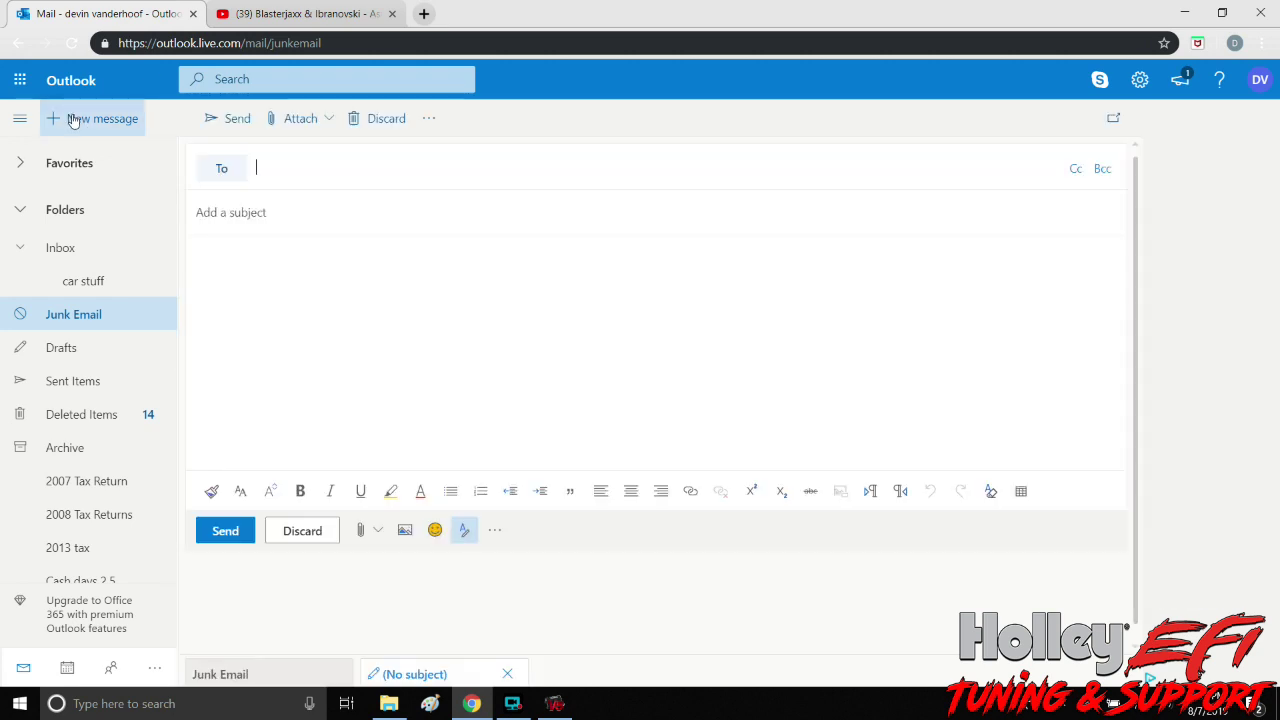
{"action": "left_click", "coordinate": [283, 131]}
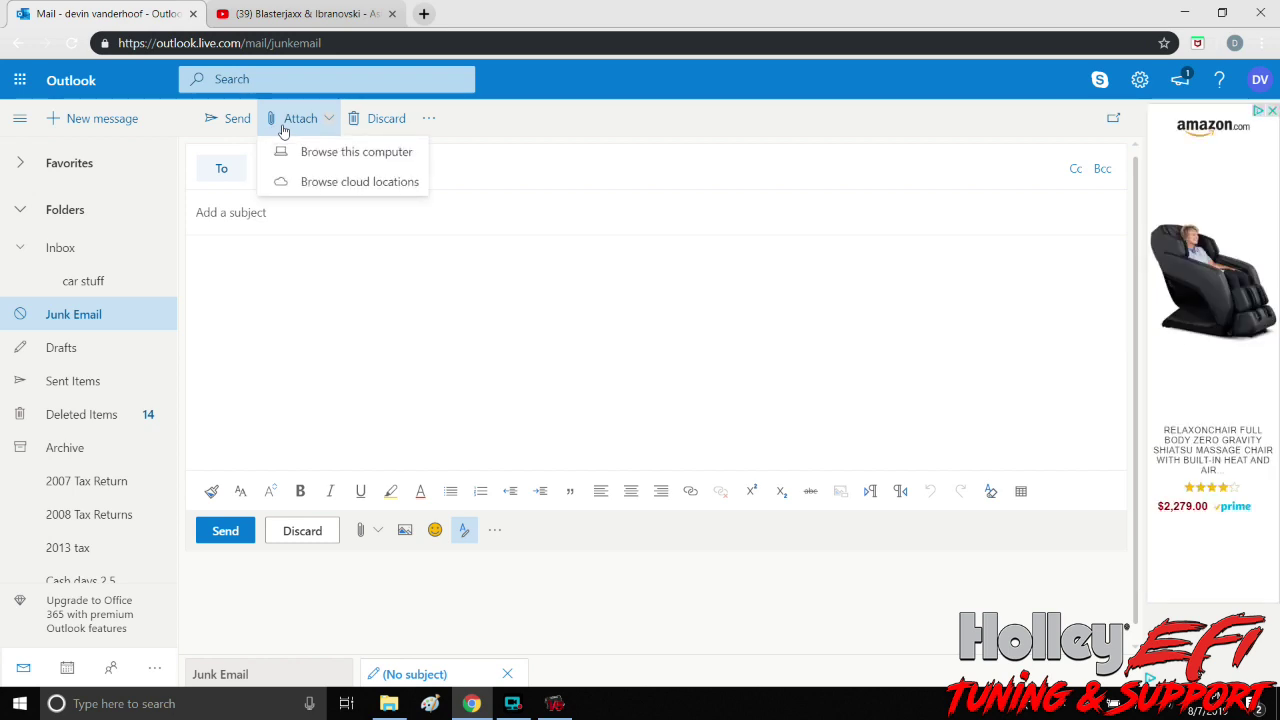
{"action": "left_click", "coordinate": [342, 155]}
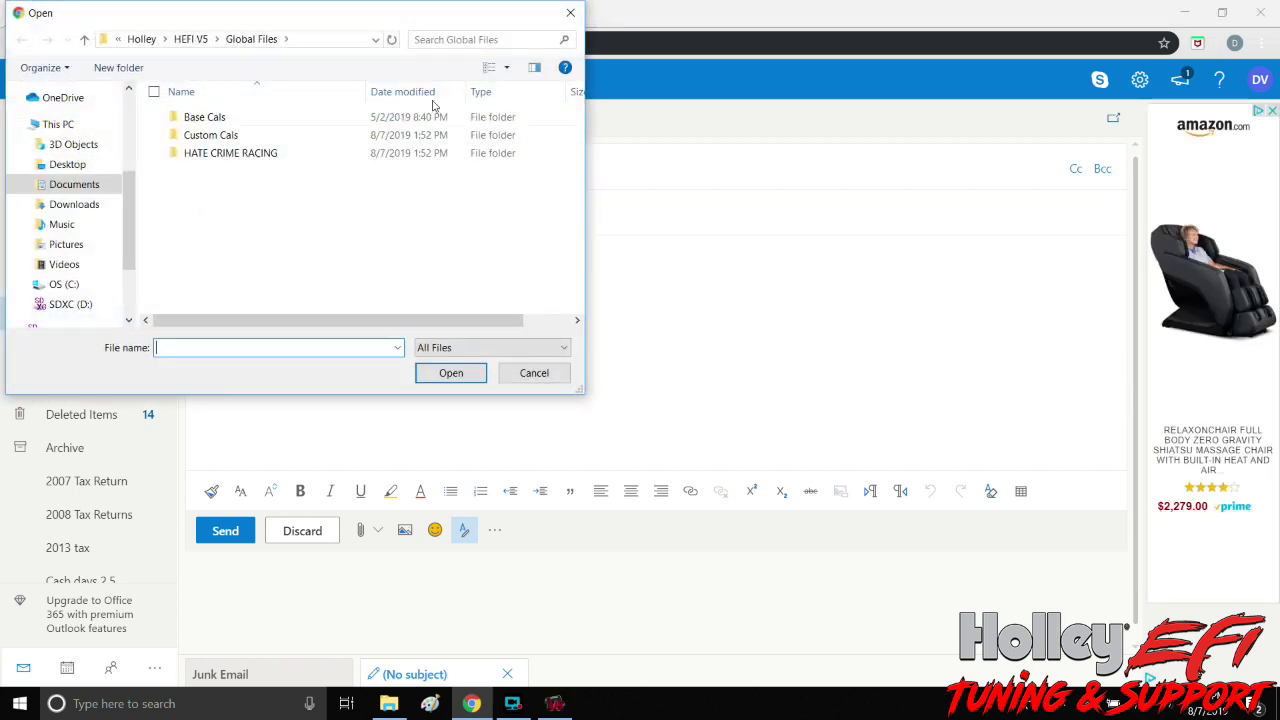
- Browse This PC into Documents › Holley › HEFI V5 › Global Files › Custom Cals › Ford
{"action": "left_click", "coordinate": [58, 125]}
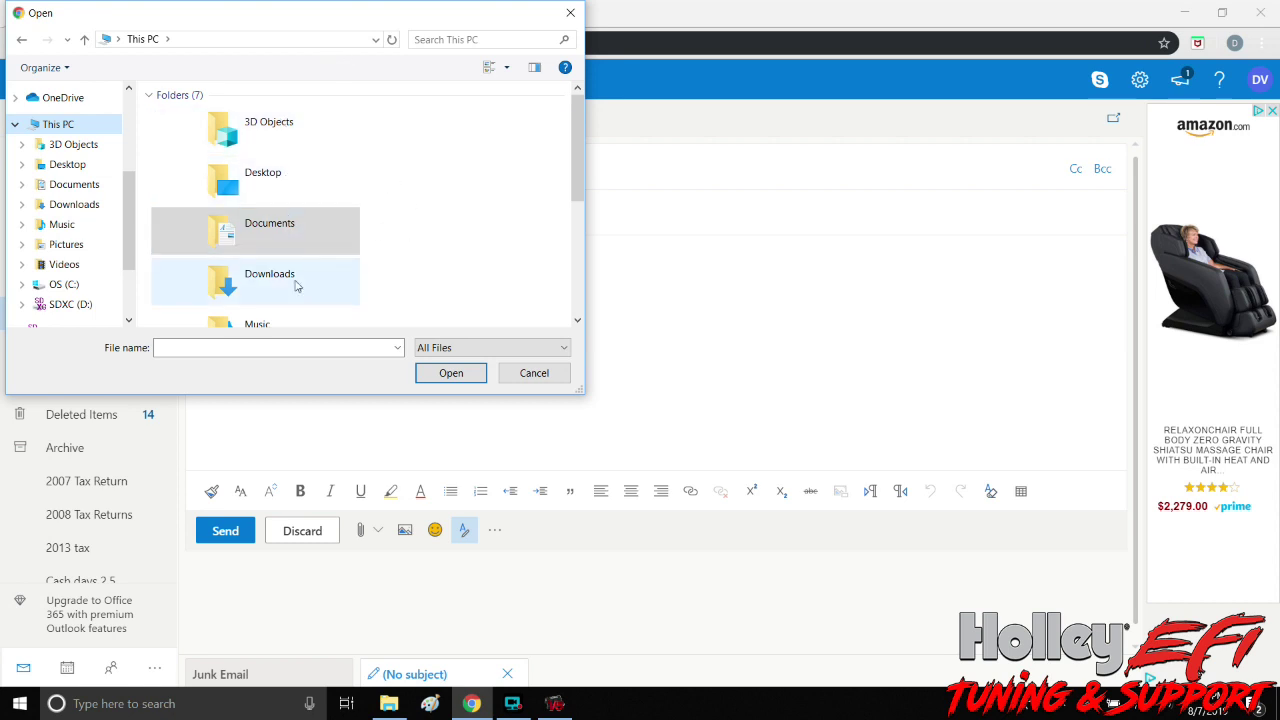
{"action": "scroll", "coordinate": [273, 212], "scroll_direction": "down", "scroll_amount": 3}
{"action": "scroll", "coordinate": [273, 212], "scroll_direction": "up", "scroll_amount": 3}
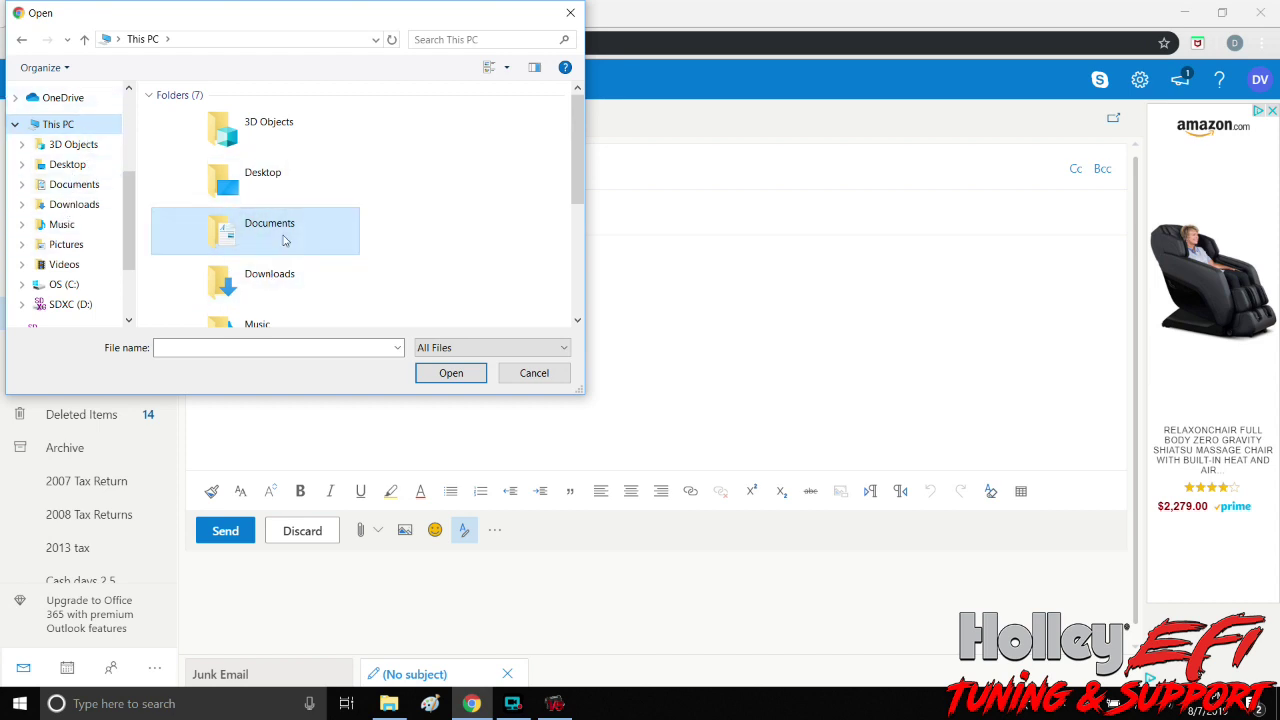
{"action": "double_click", "coordinate": [285, 239]}
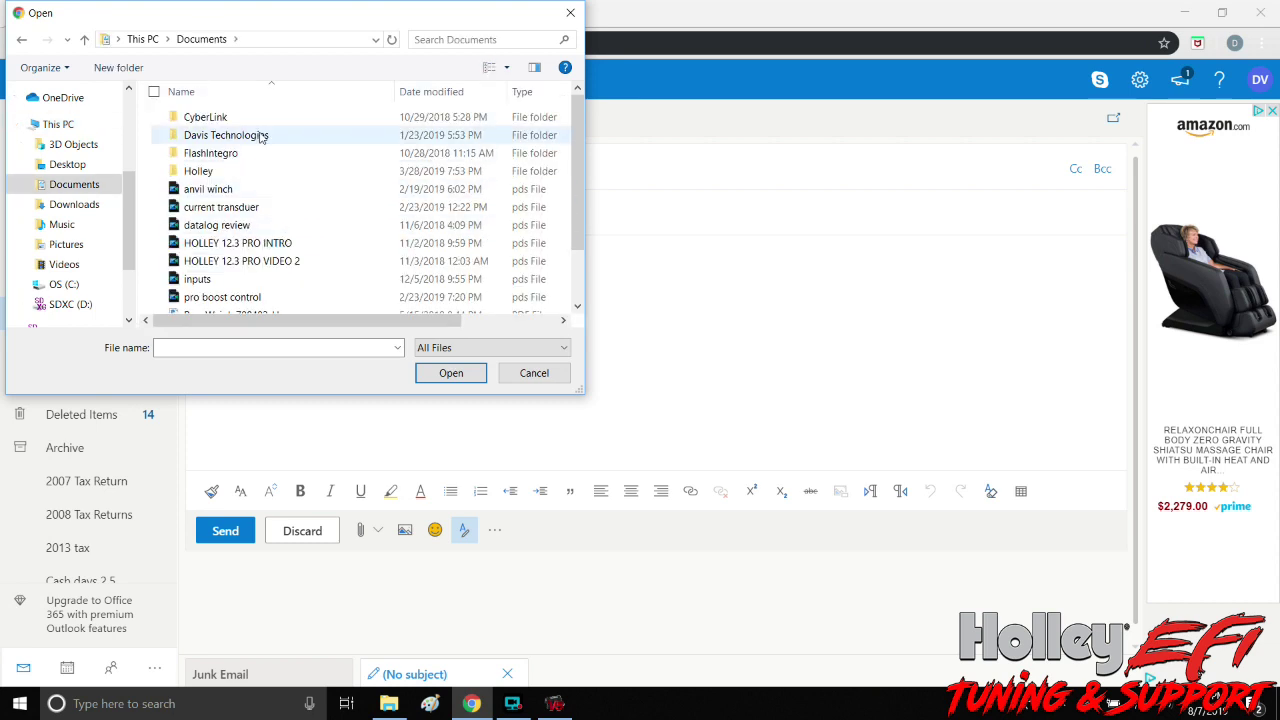
{"action": "double_click", "coordinate": [197, 170]}
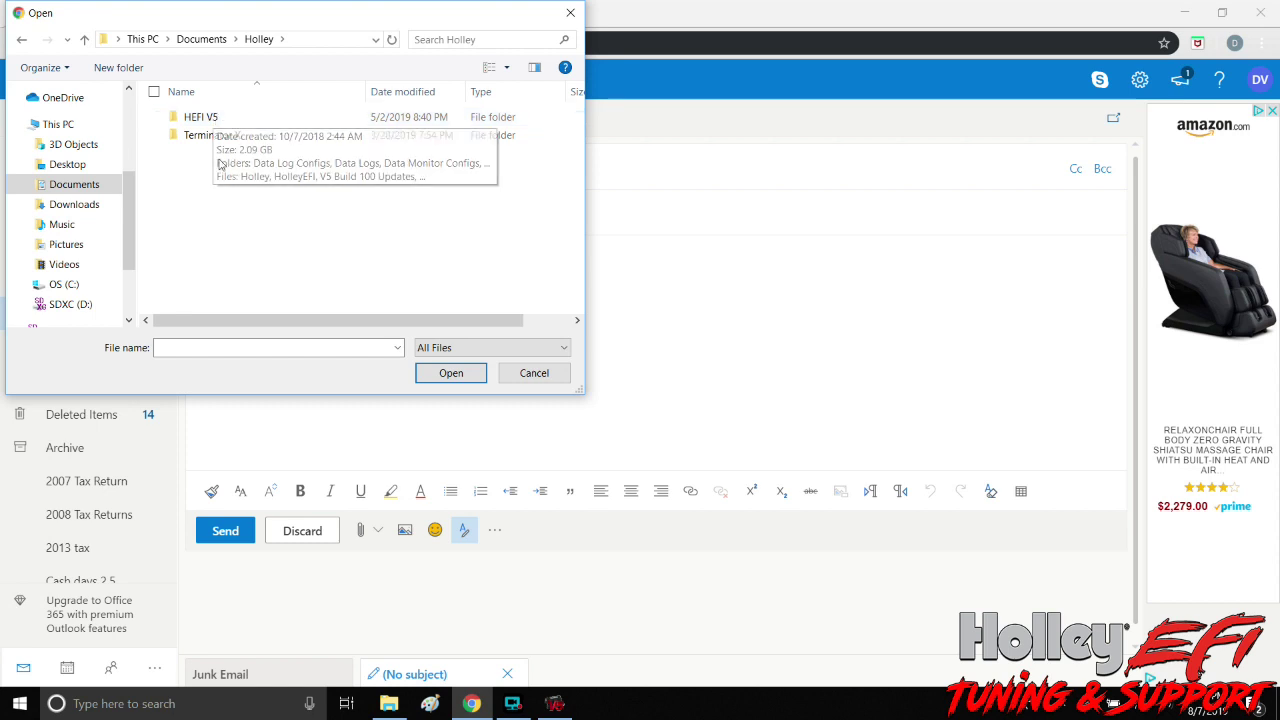
{"action": "double_click", "coordinate": [201, 118]}
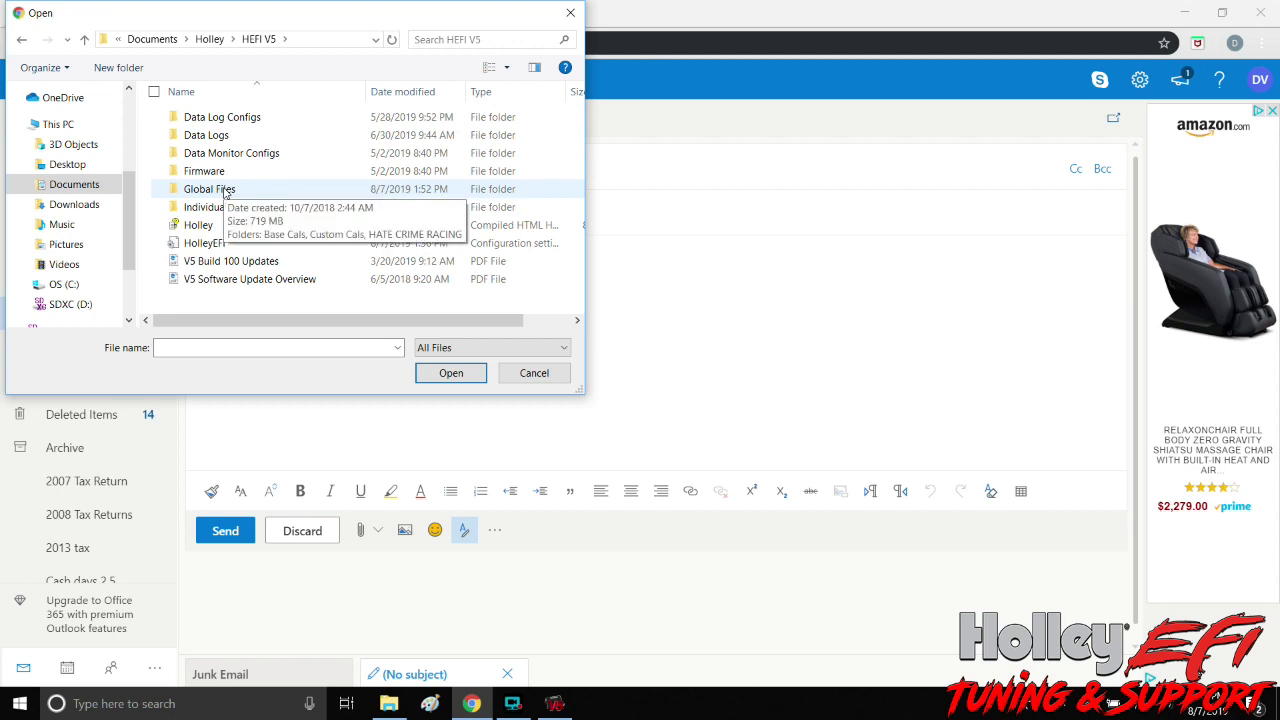
{"action": "double_click", "coordinate": [226, 190]}
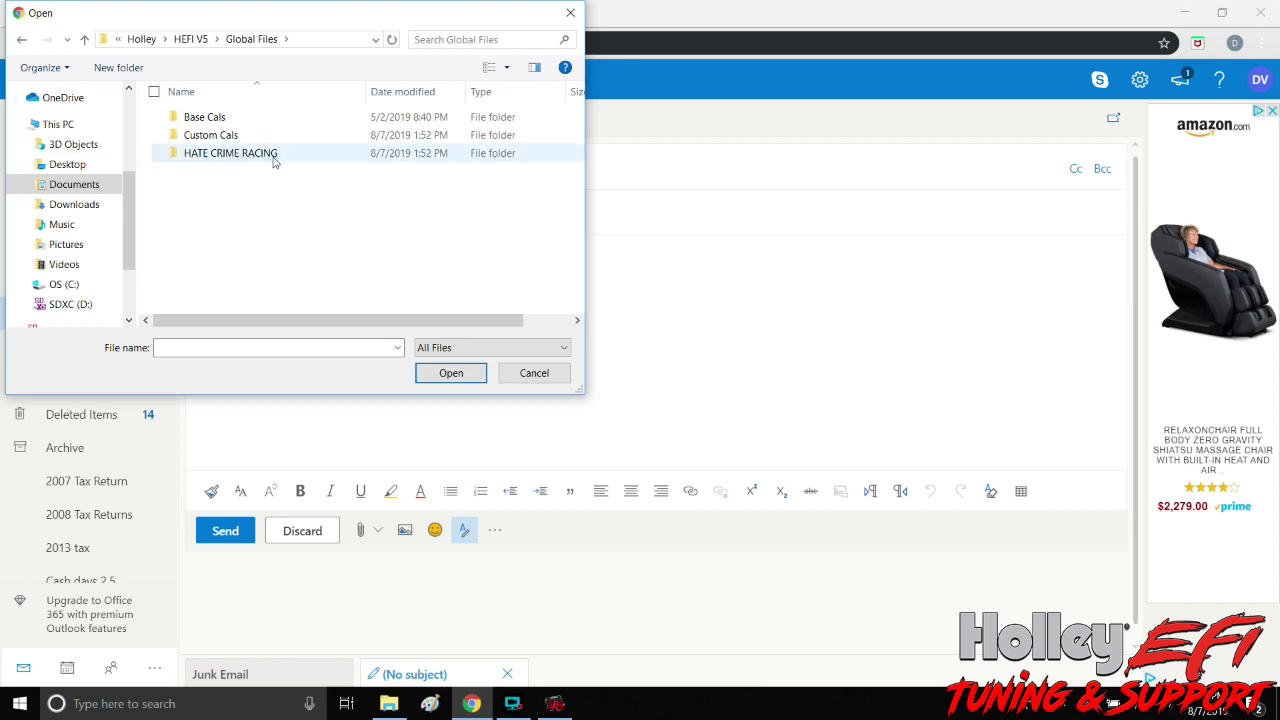
{"action": "double_click", "coordinate": [216, 137]}
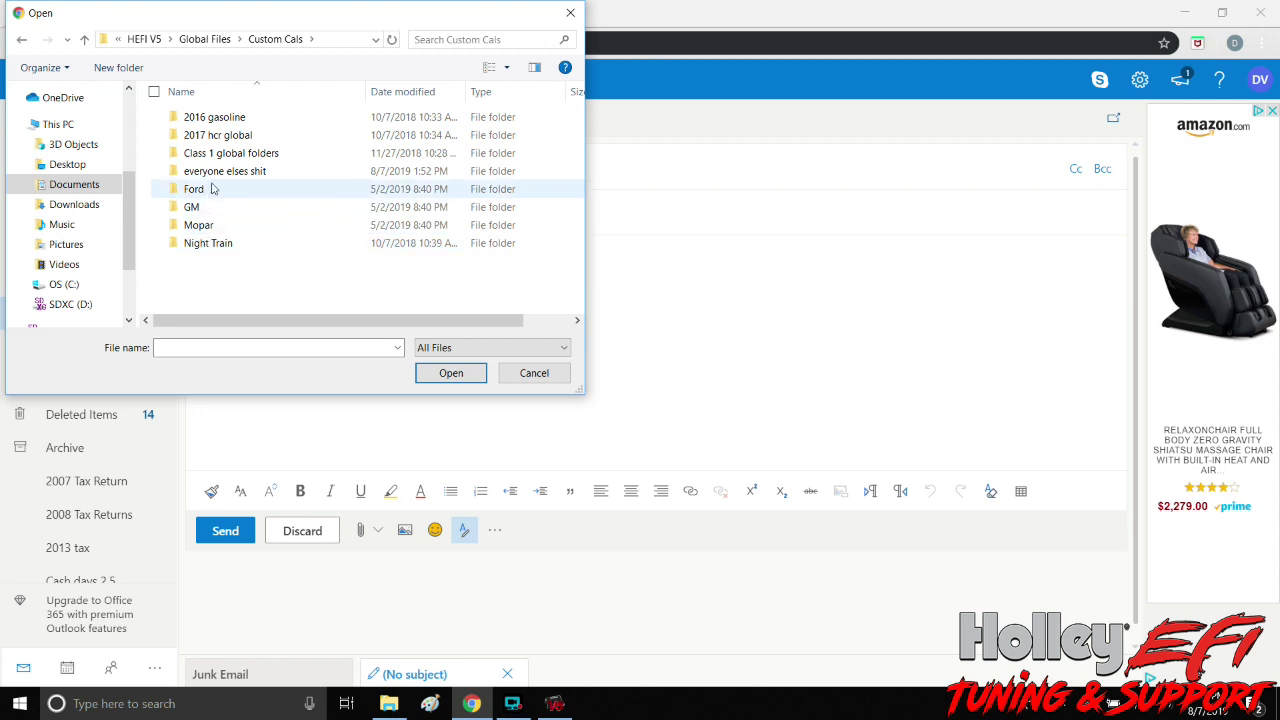
{"action": "double_click", "coordinate": [205, 190]}
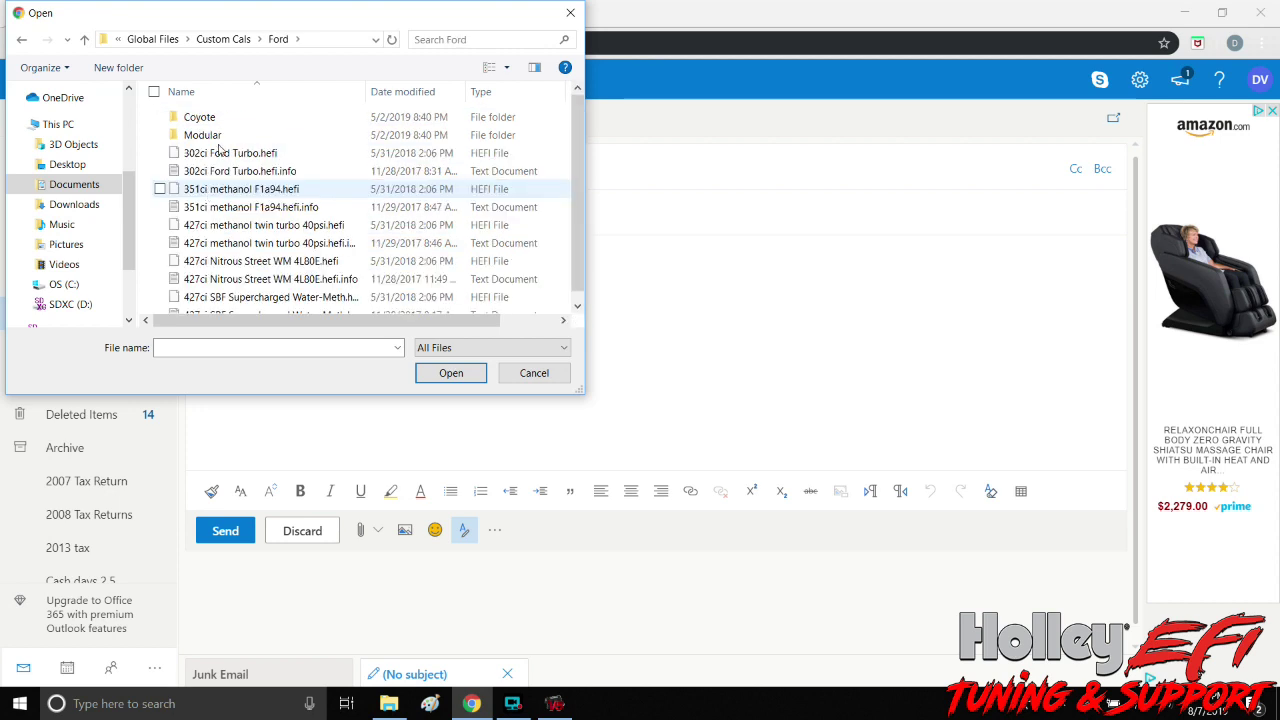
- Try selecting 302ci Ford Turbo.hefi and other Ford files, then cancel without attaching
{"action": "left_click", "coordinate": [230, 155]}
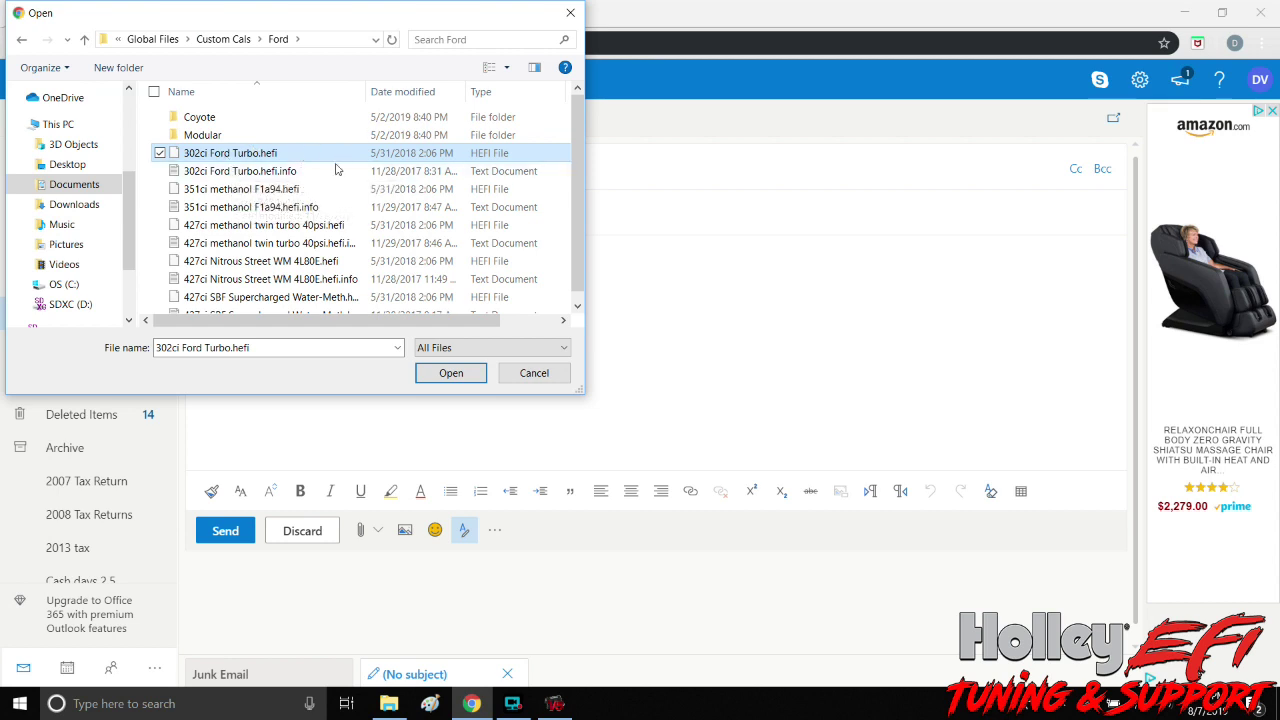
{"action": "left_click_drag", "start_coordinate": [336, 170], "coordinate": [326, 265]}
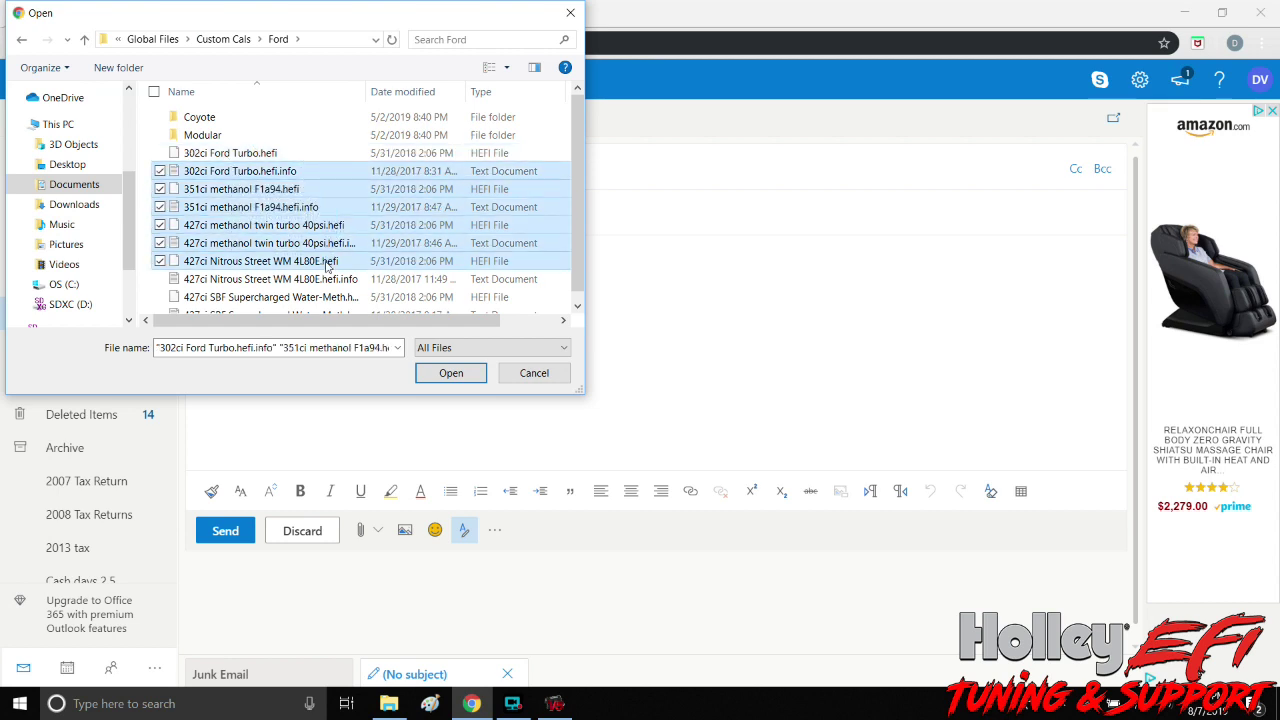
{"action": "left_click", "coordinate": [330, 153]}
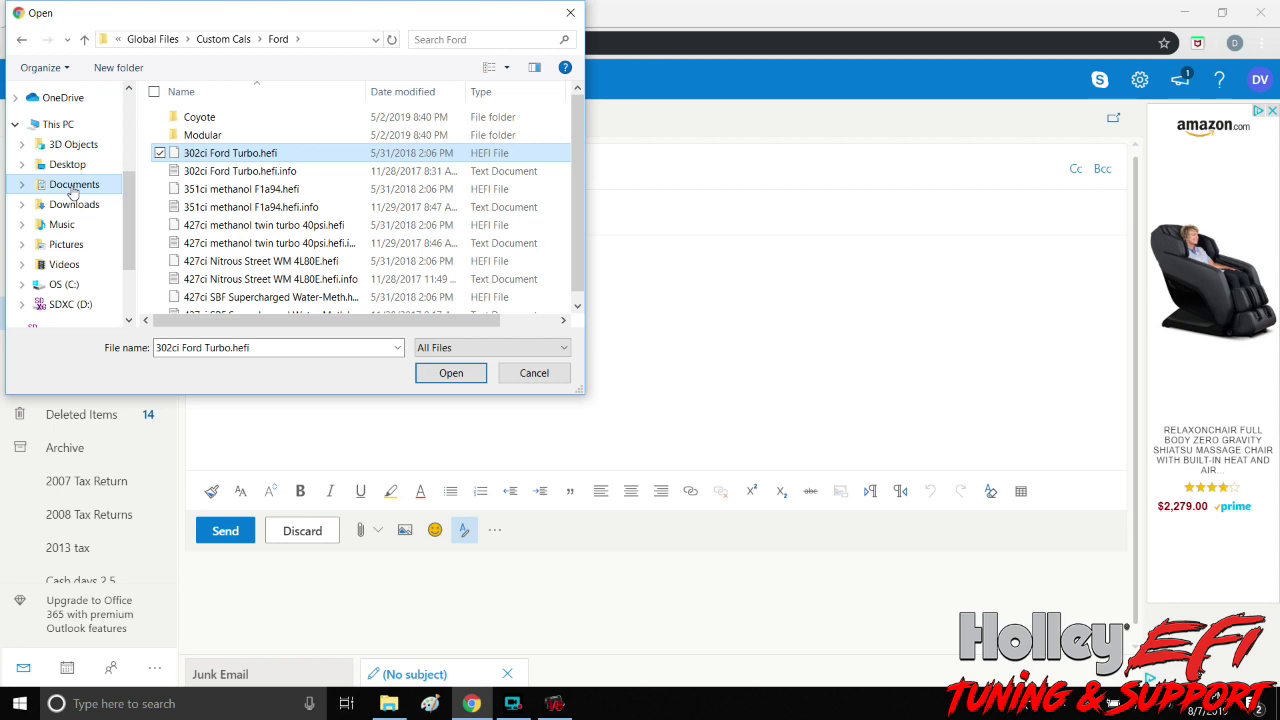
{"action": "left_click", "coordinate": [535, 377]}
{"action": "left_click", "coordinate": [553, 704]}
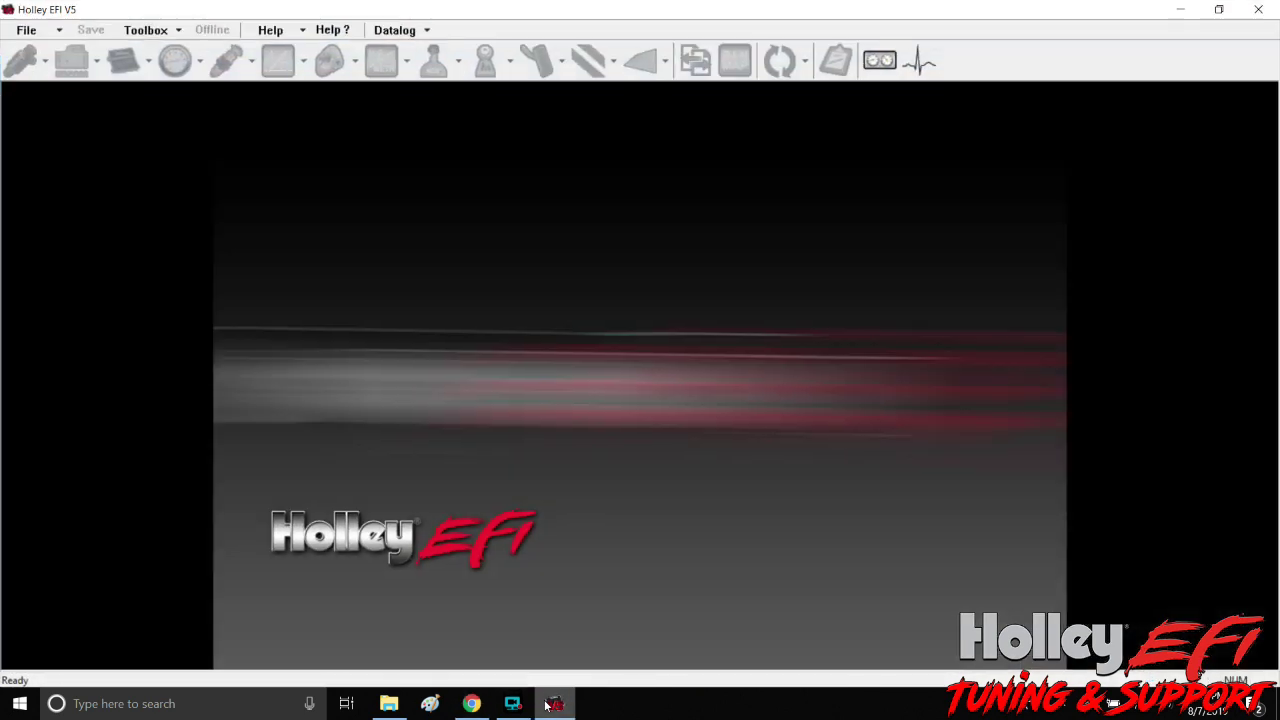
{"action": "left_click", "coordinate": [26, 30]}
{"action": "left_click", "coordinate": [45, 69]}
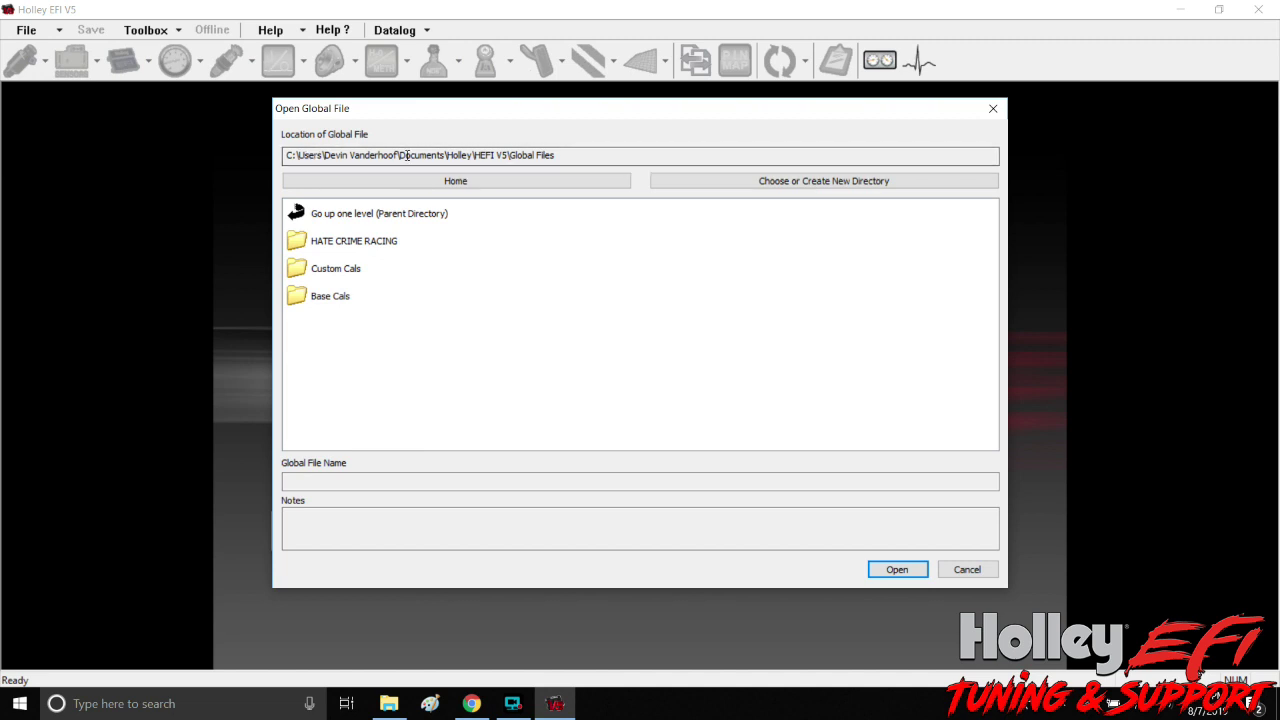
{"action": "left_click_drag", "start_coordinate": [400, 155], "coordinate": [428, 155]}
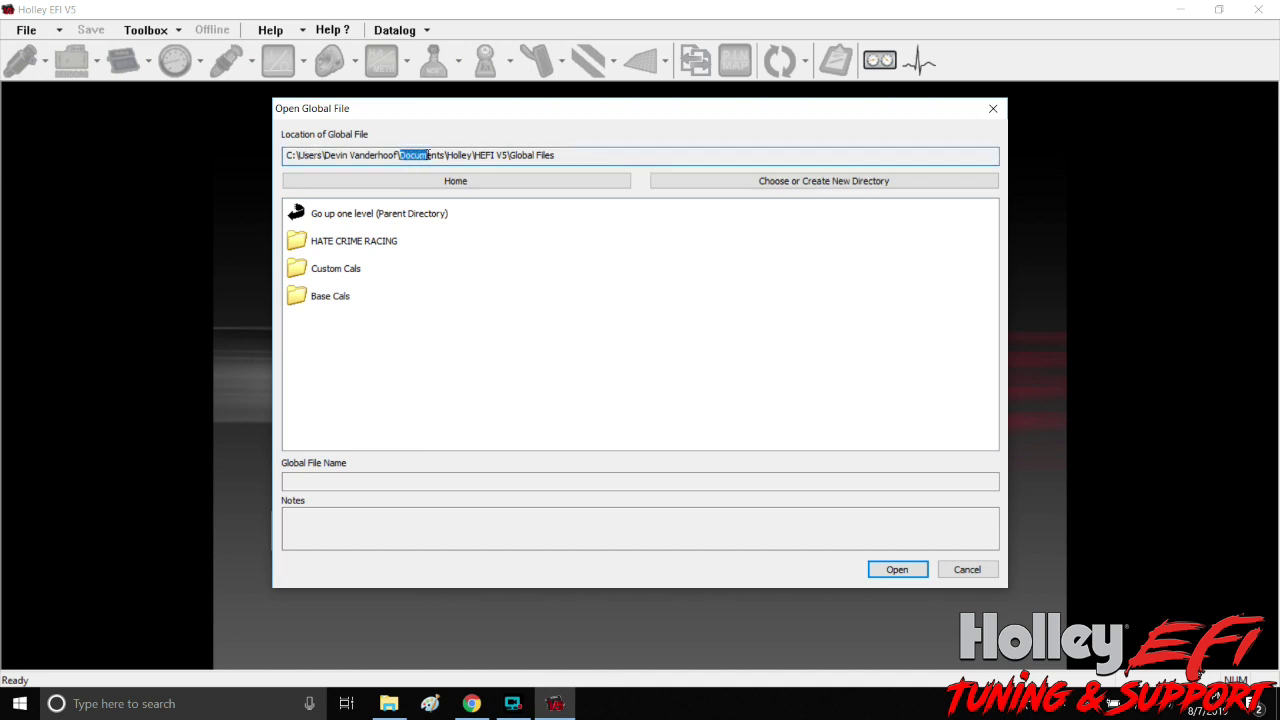
{"action": "left_click", "coordinate": [567, 257]}
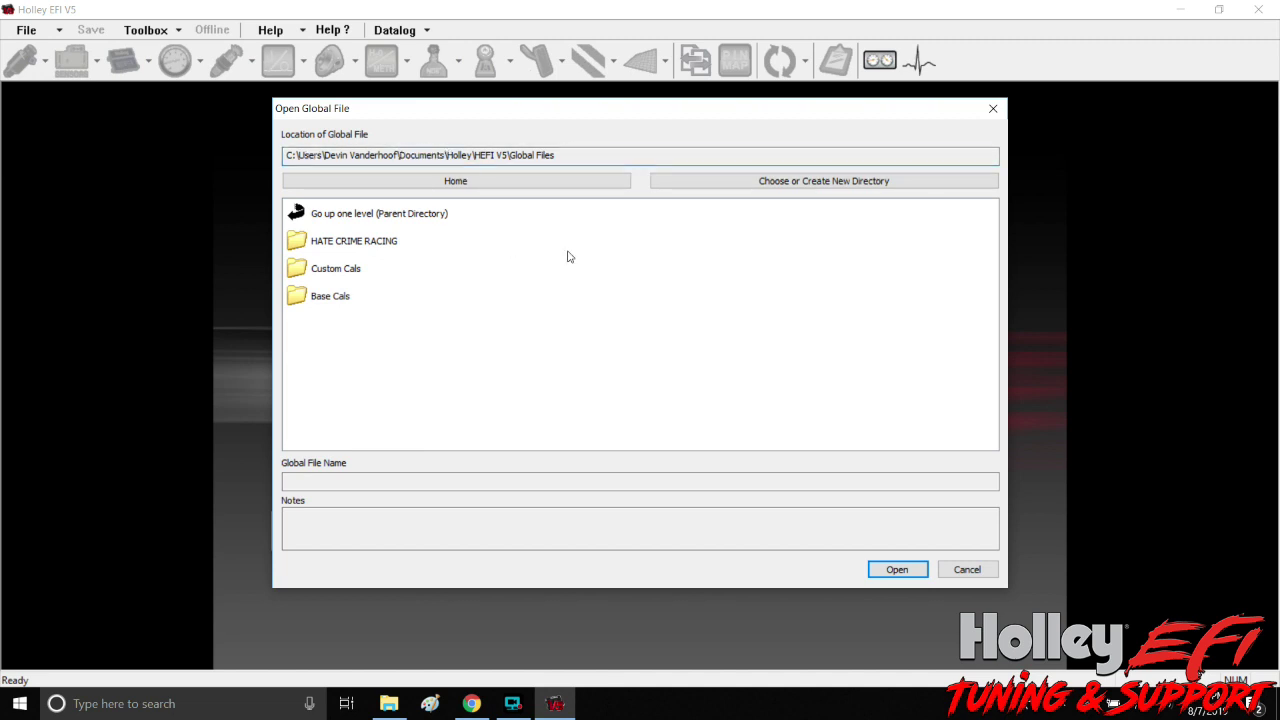
{"action": "left_click", "coordinate": [972, 570]}
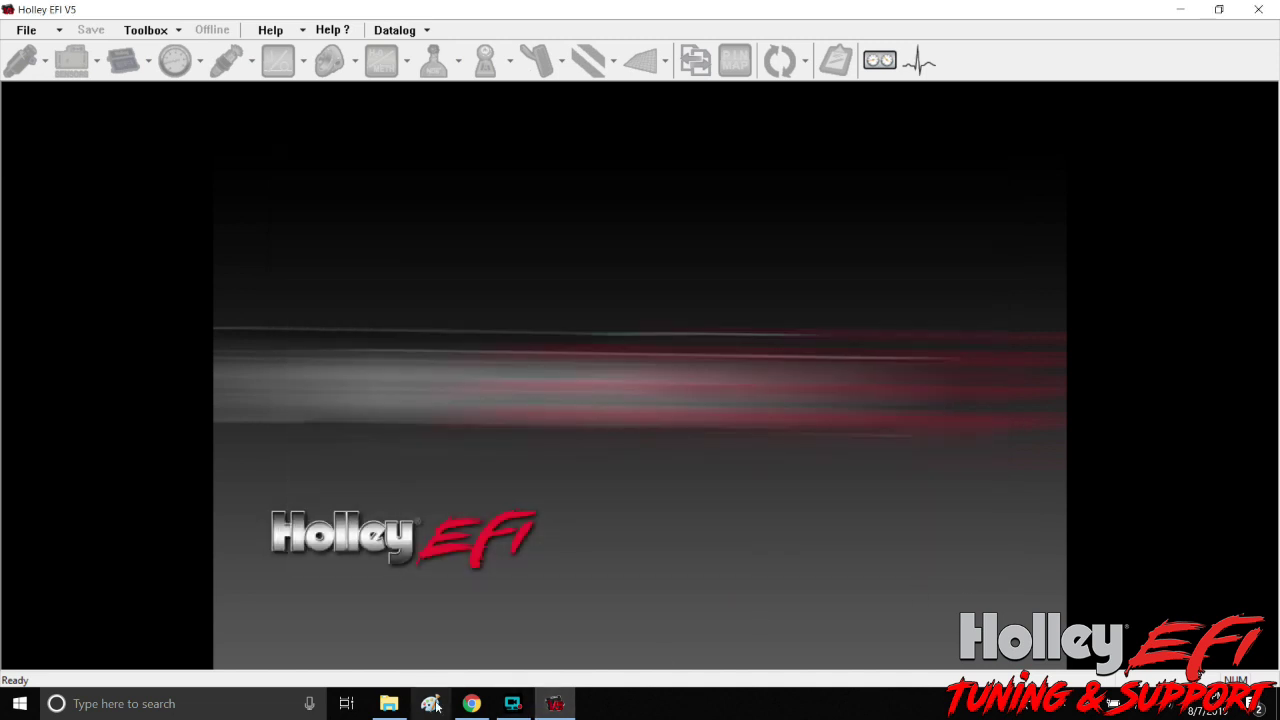
- Attach rewire project.hefi from HATE CRIME RACING and add the suggested contact as recipient
{"action": "left_click", "coordinate": [471, 703]}
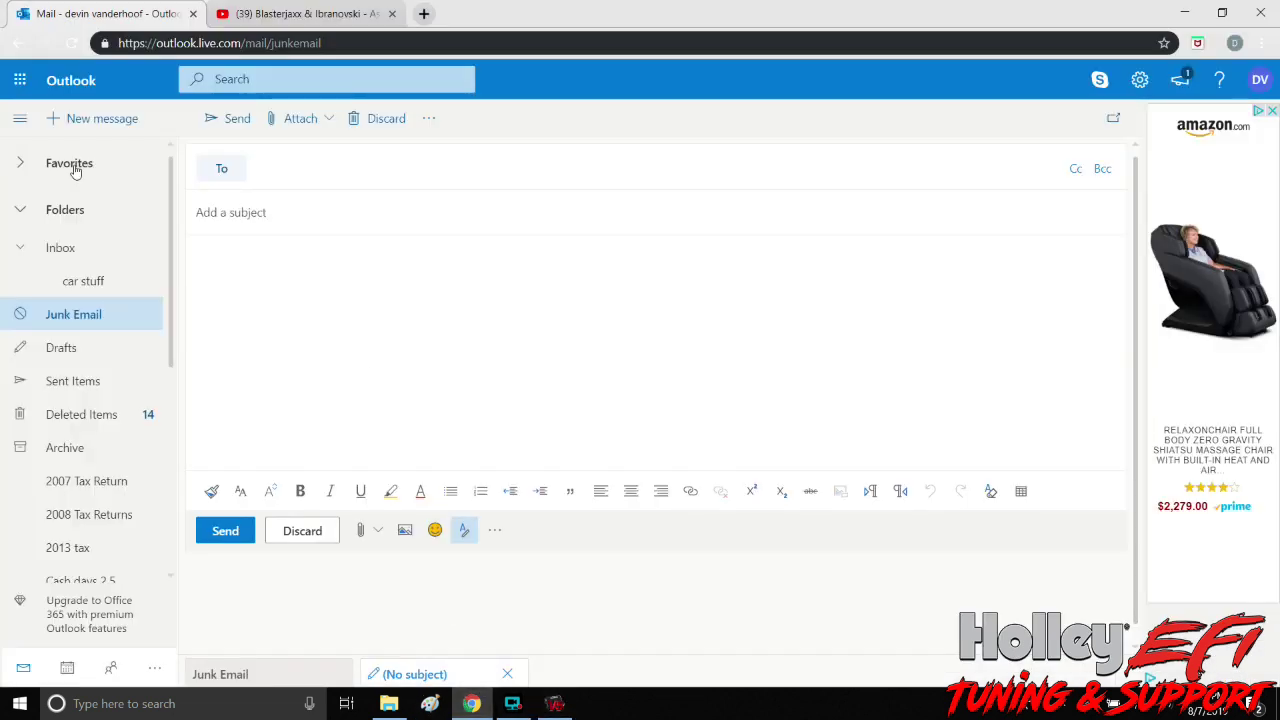
{"action": "left_click", "coordinate": [294, 125]}
{"action": "left_click", "coordinate": [329, 149]}
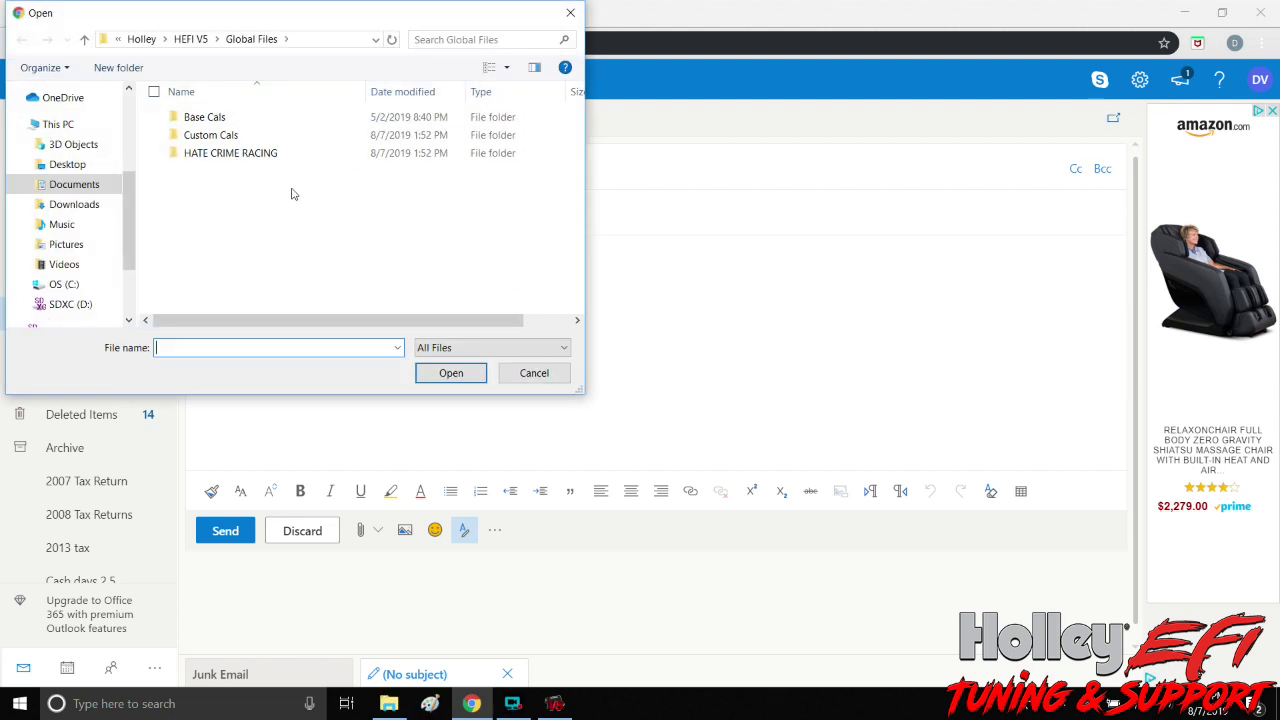
{"action": "double_click", "coordinate": [215, 156]}
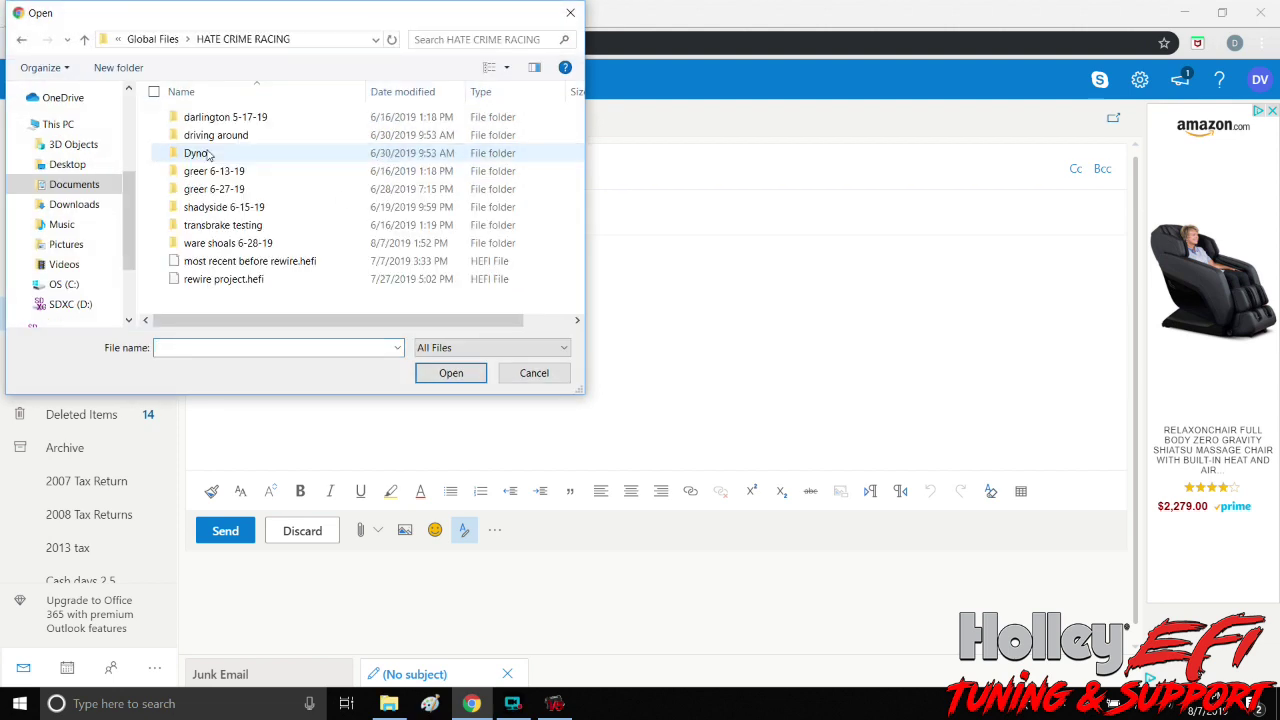
{"action": "left_click", "coordinate": [205, 281]}
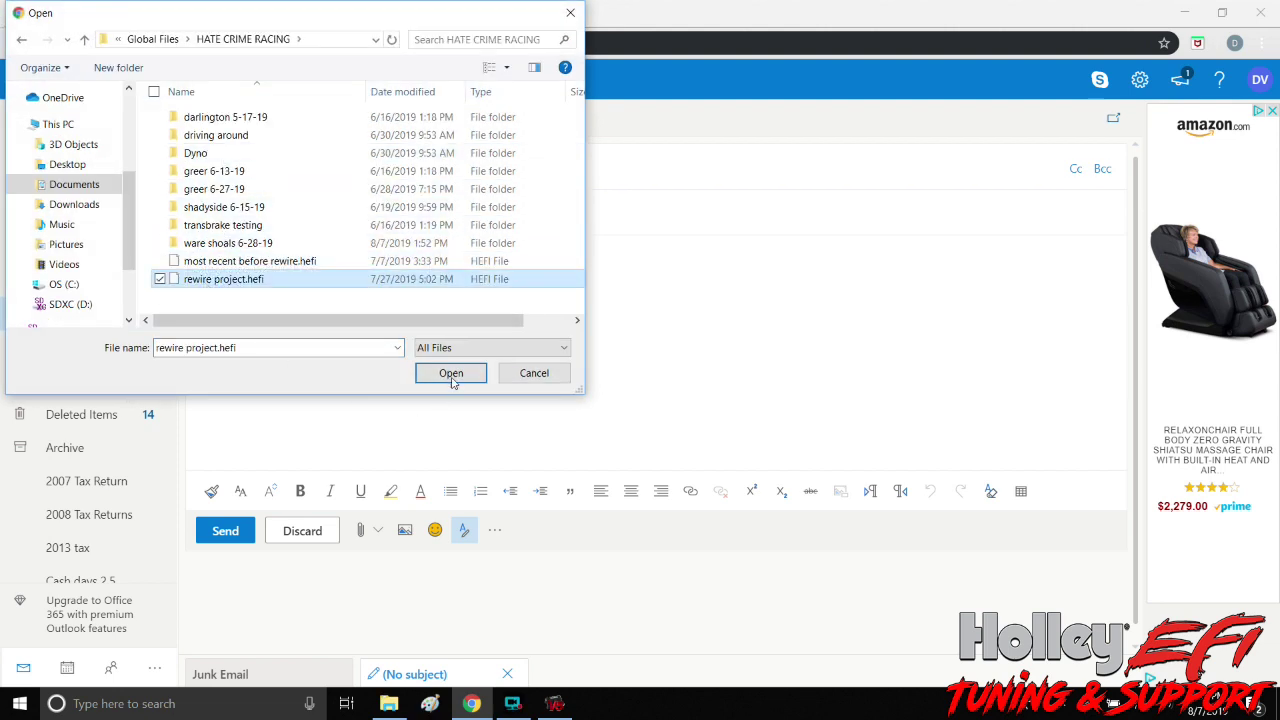
{"action": "left_click", "coordinate": [451, 373]}
{"action": "left_click", "coordinate": [280, 169]}
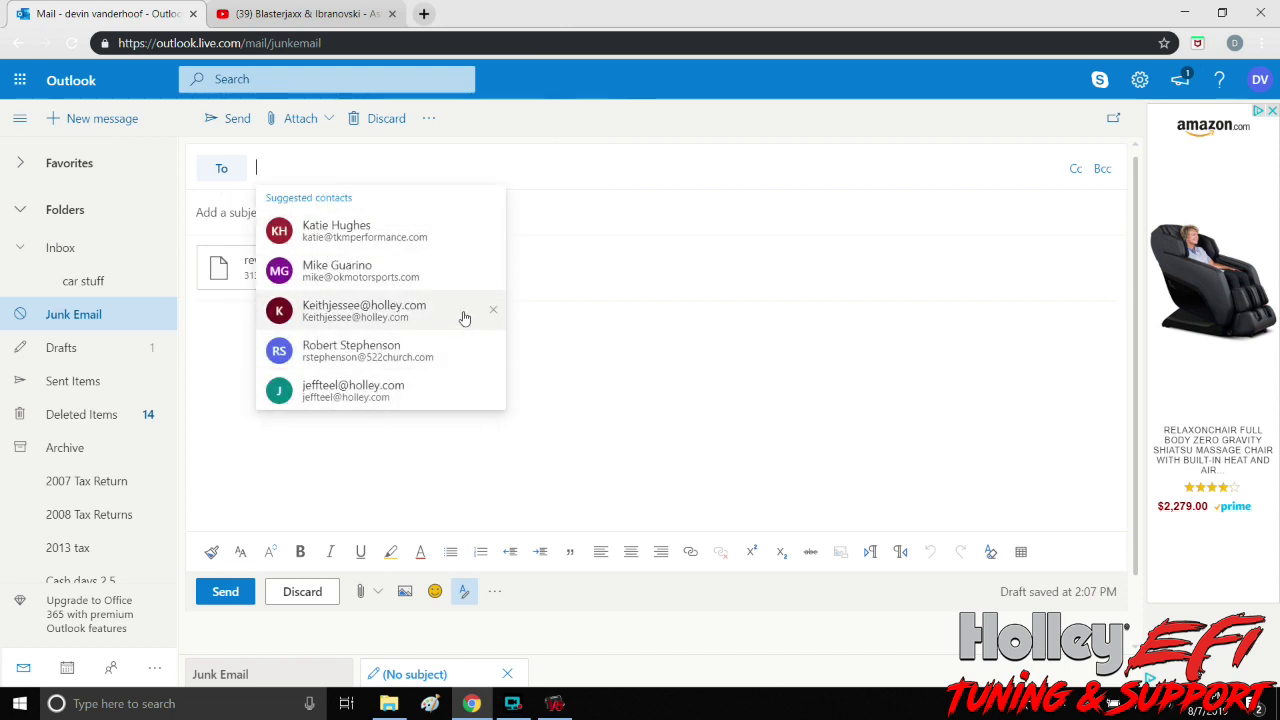
{"action": "left_click", "coordinate": [403, 232]}
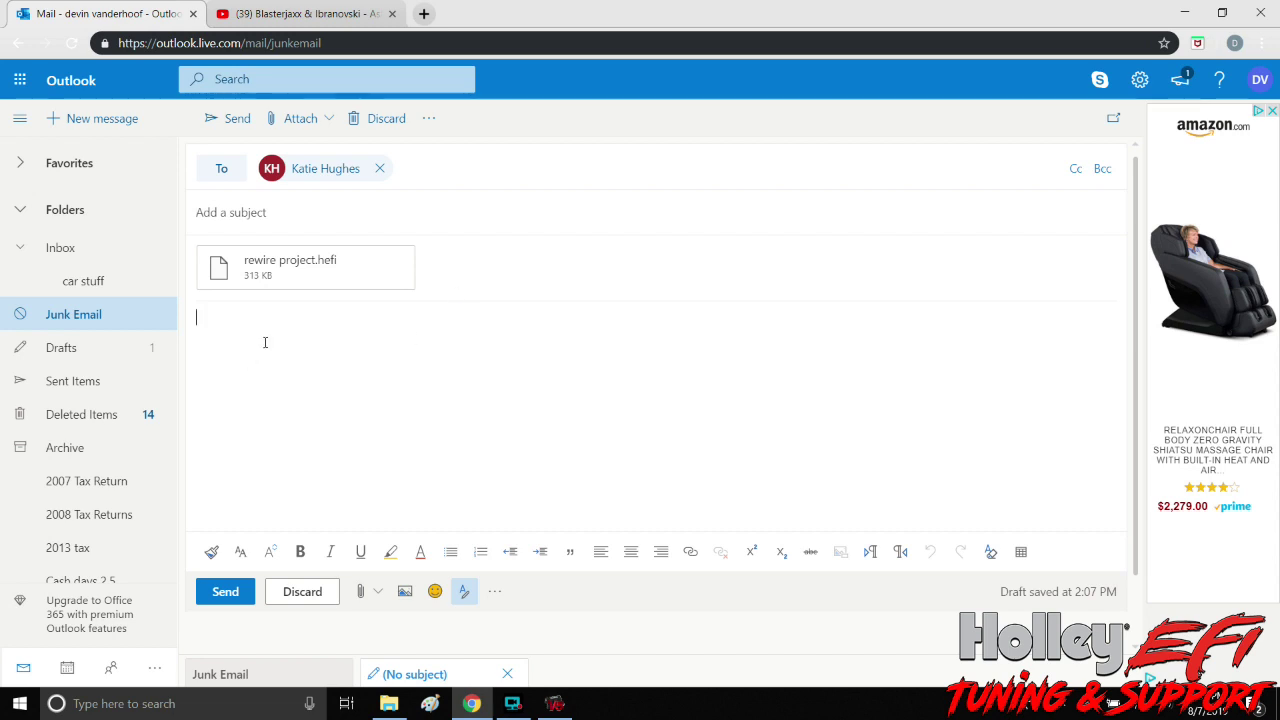
- Download conv file.zip from the Inbox's 'convertible log files' email and open it
{"action": "left_click", "coordinate": [95, 250]}
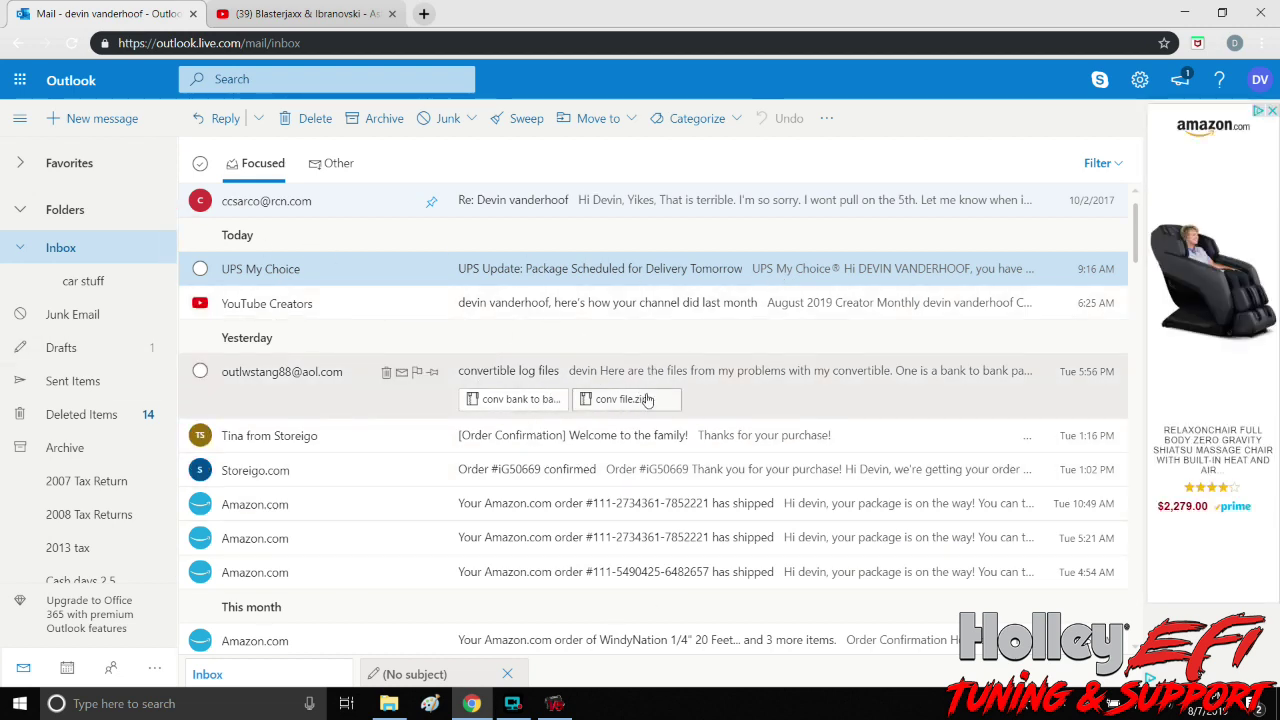
{"action": "left_click", "coordinate": [792, 388]}
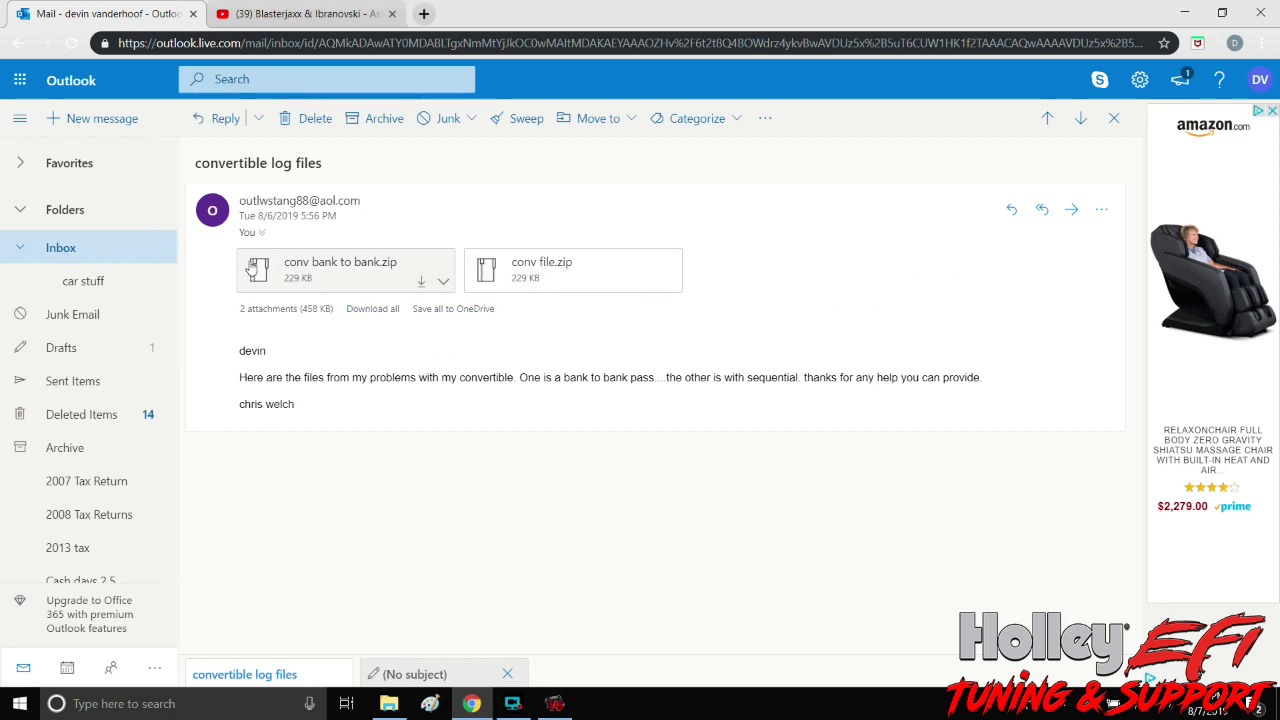
{"action": "left_click", "coordinate": [573, 266]}
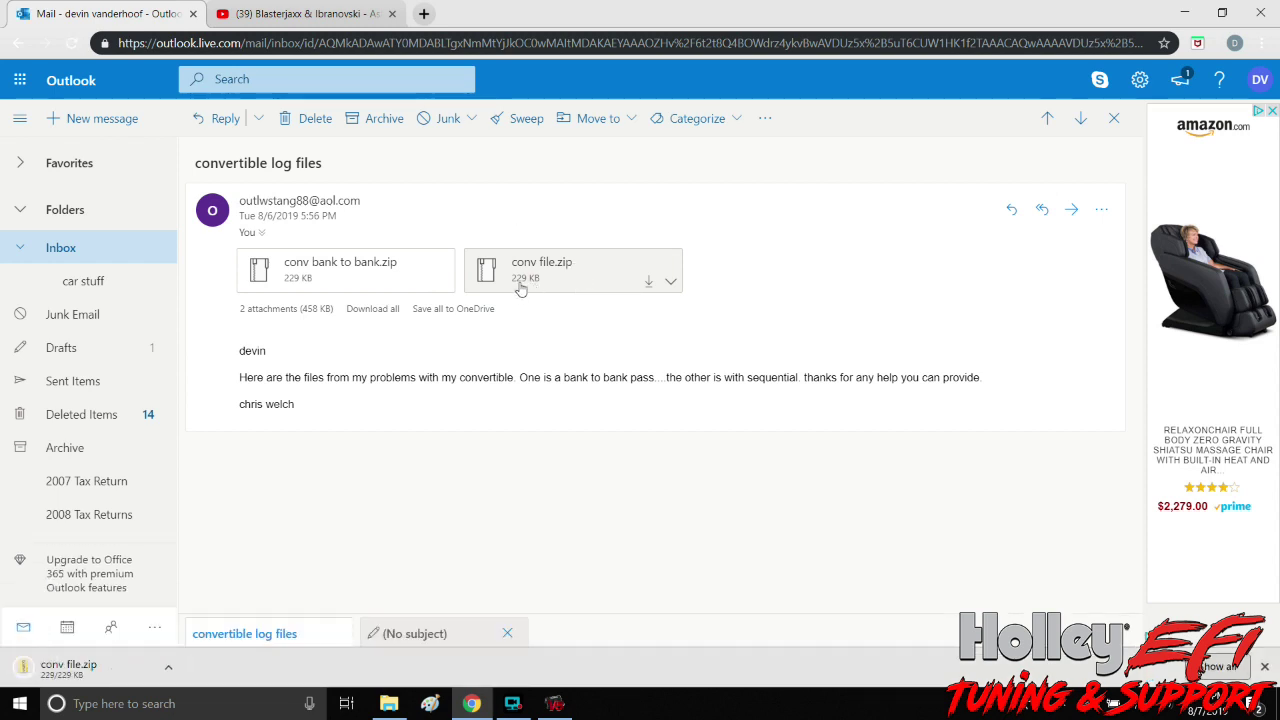
{"action": "left_click", "coordinate": [95, 668]}
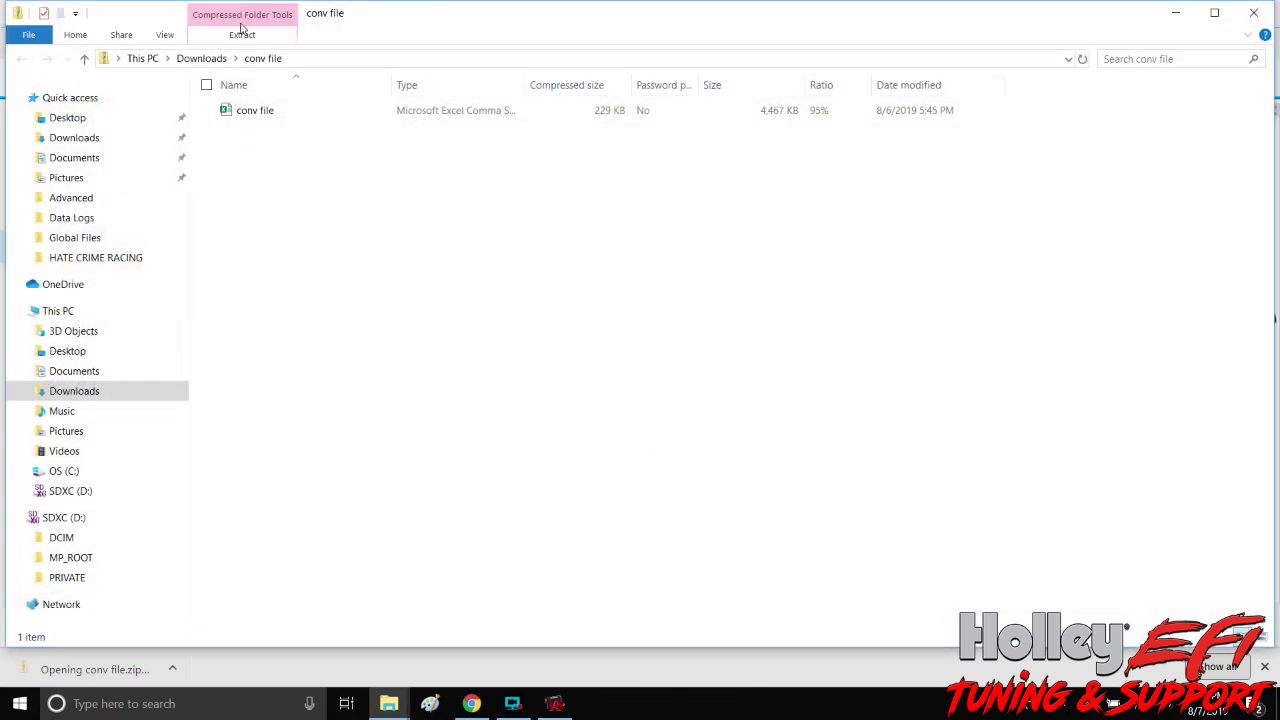
- Extract all of conv file.zip into a conv file folder
{"action": "left_click", "coordinate": [263, 111]}
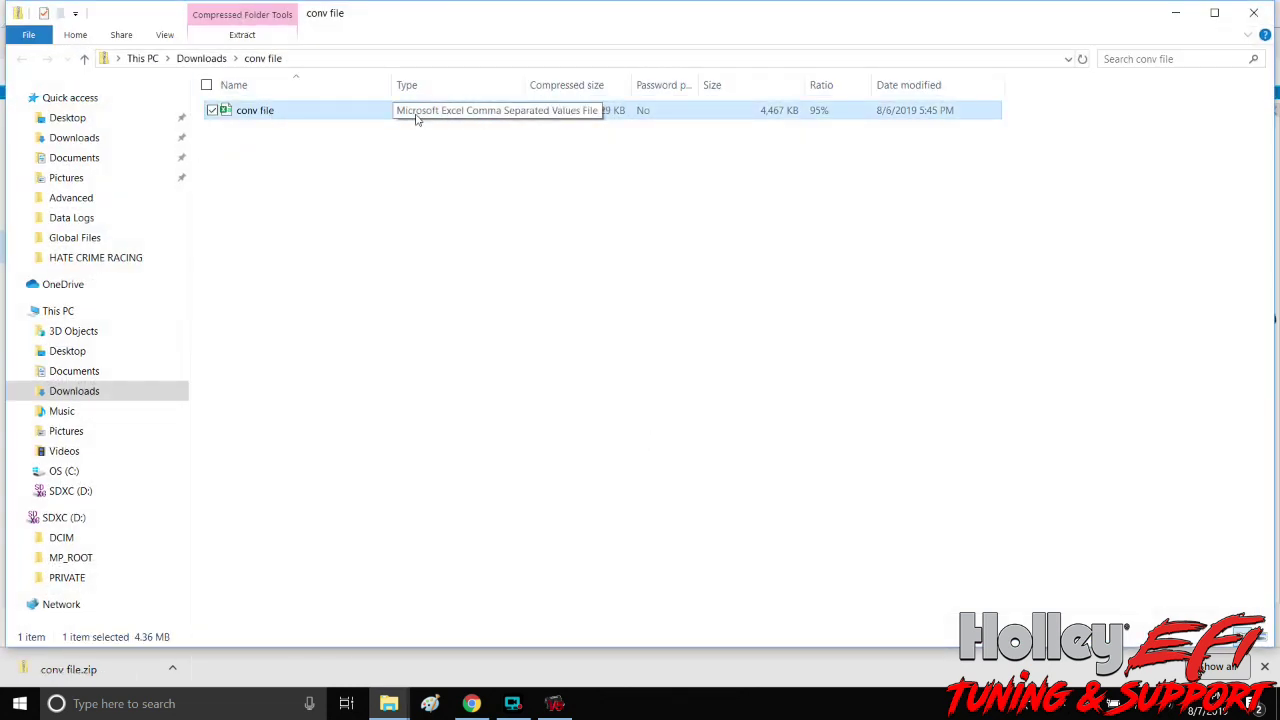
{"action": "left_click", "coordinate": [240, 35]}
{"action": "left_click", "coordinate": [370, 90]}
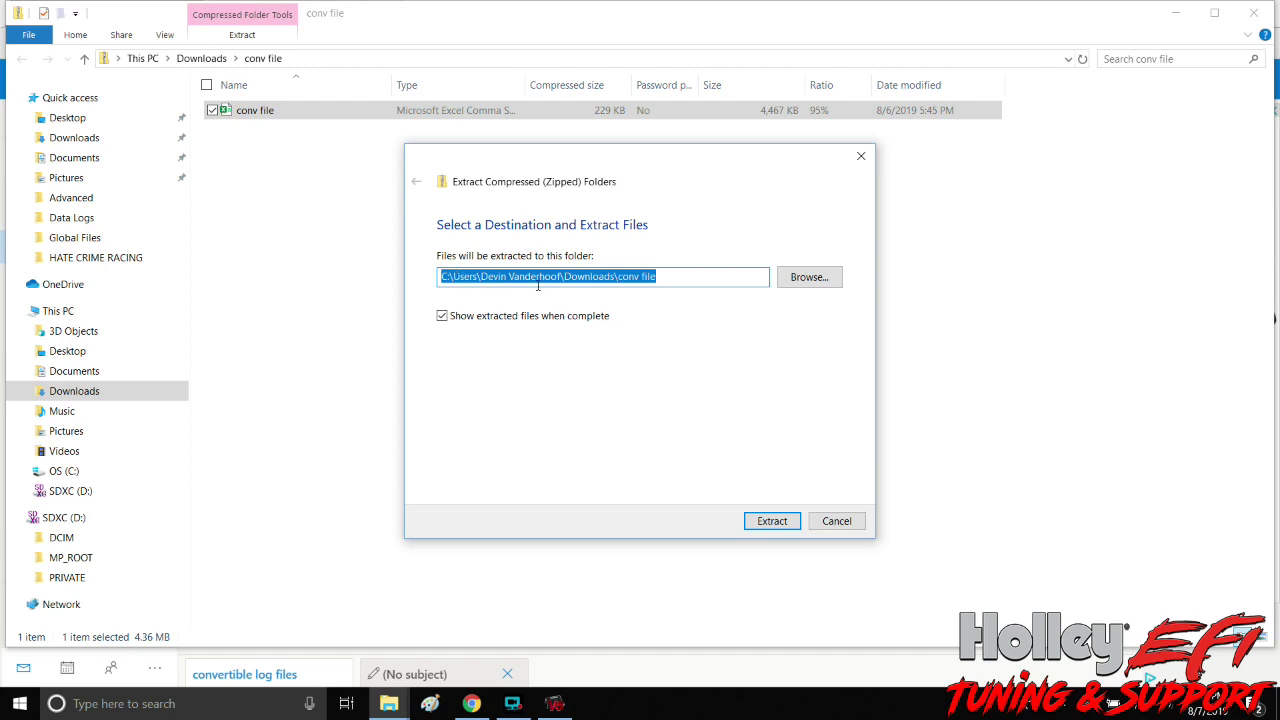
{"action": "left_click", "coordinate": [775, 525]}
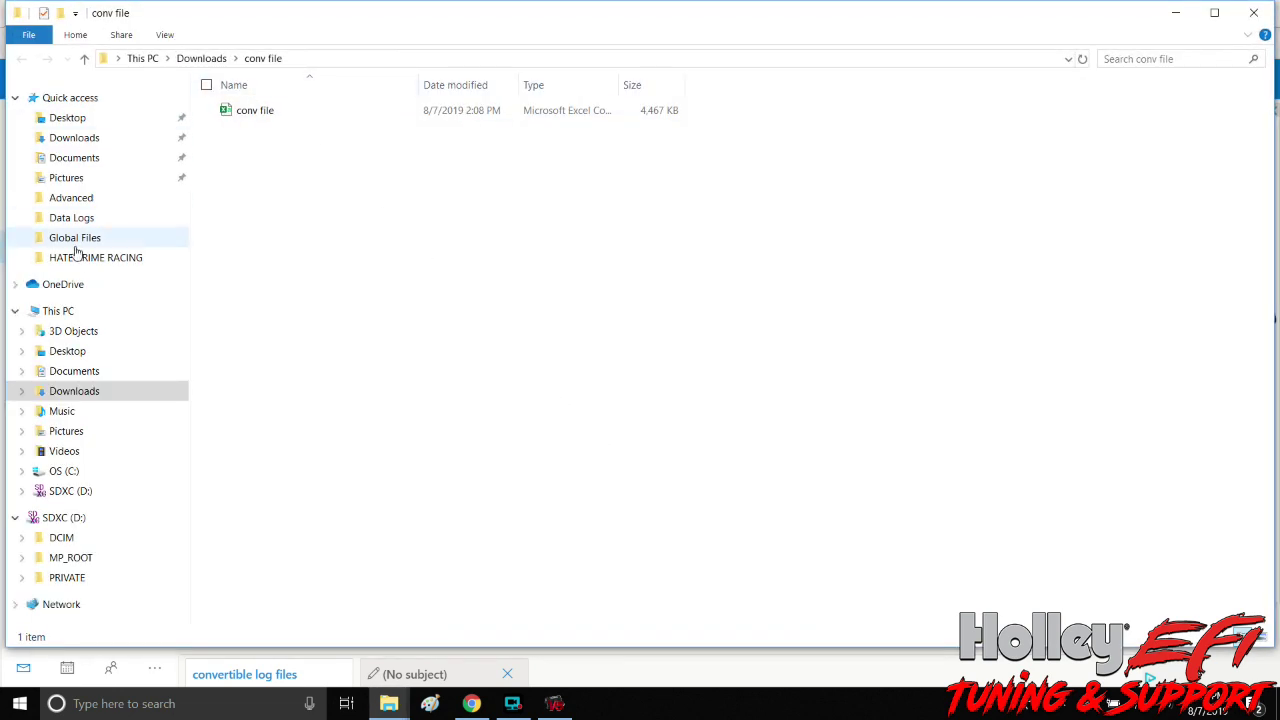
- Look through the Downloads folder, then close the File Explorer window
{"action": "left_click", "coordinate": [70, 392]}
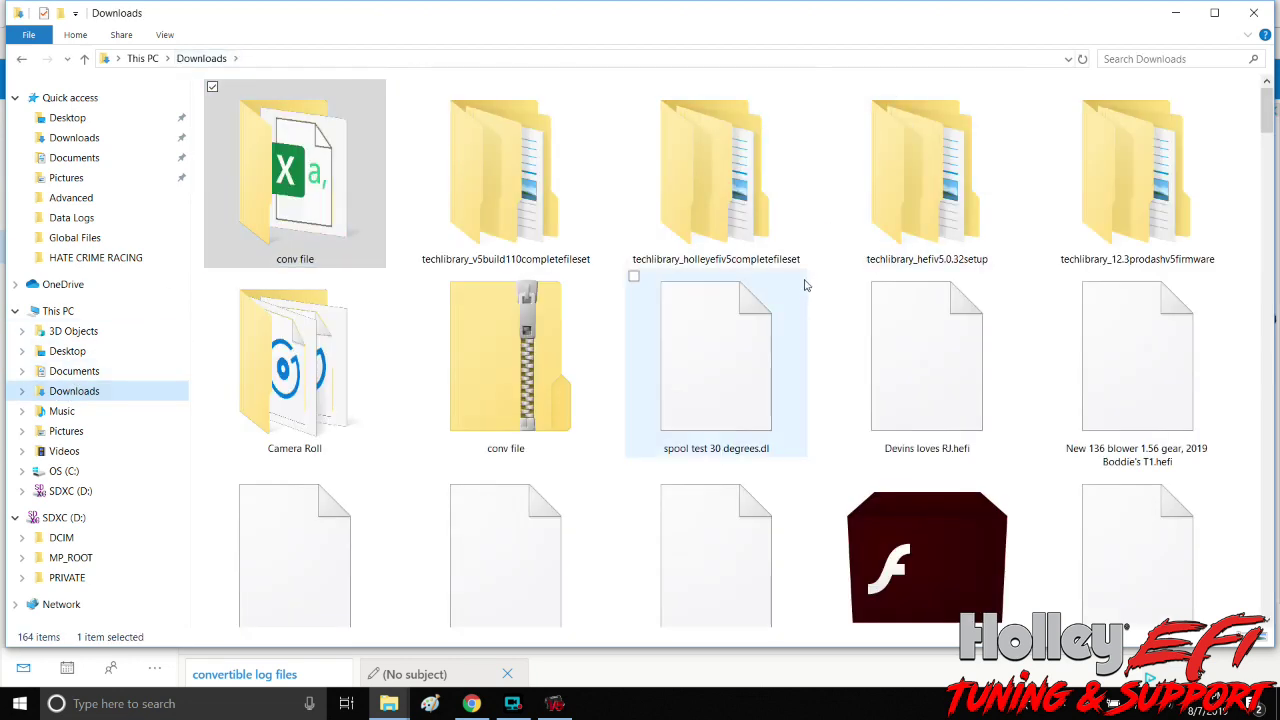
{"action": "scroll", "coordinate": [820, 218], "scroll_direction": "down", "scroll_amount": 4}
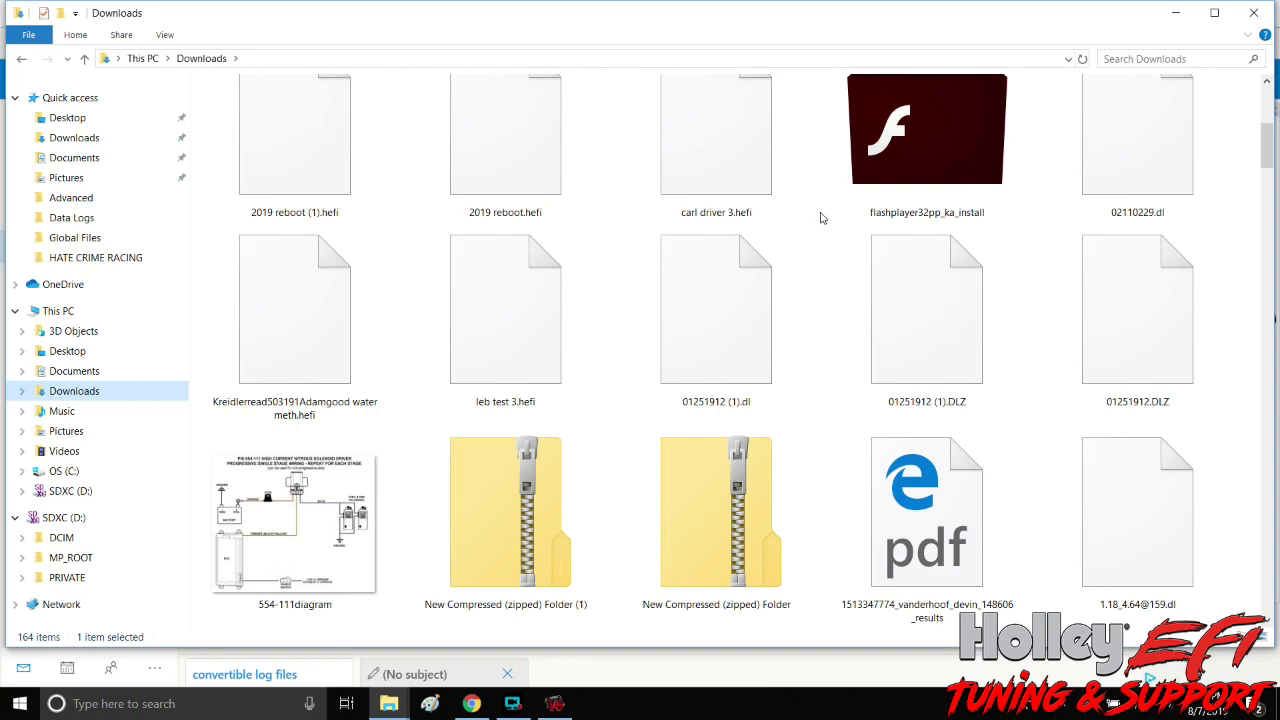
{"action": "scroll", "coordinate": [820, 218], "scroll_direction": "down", "scroll_amount": 20}
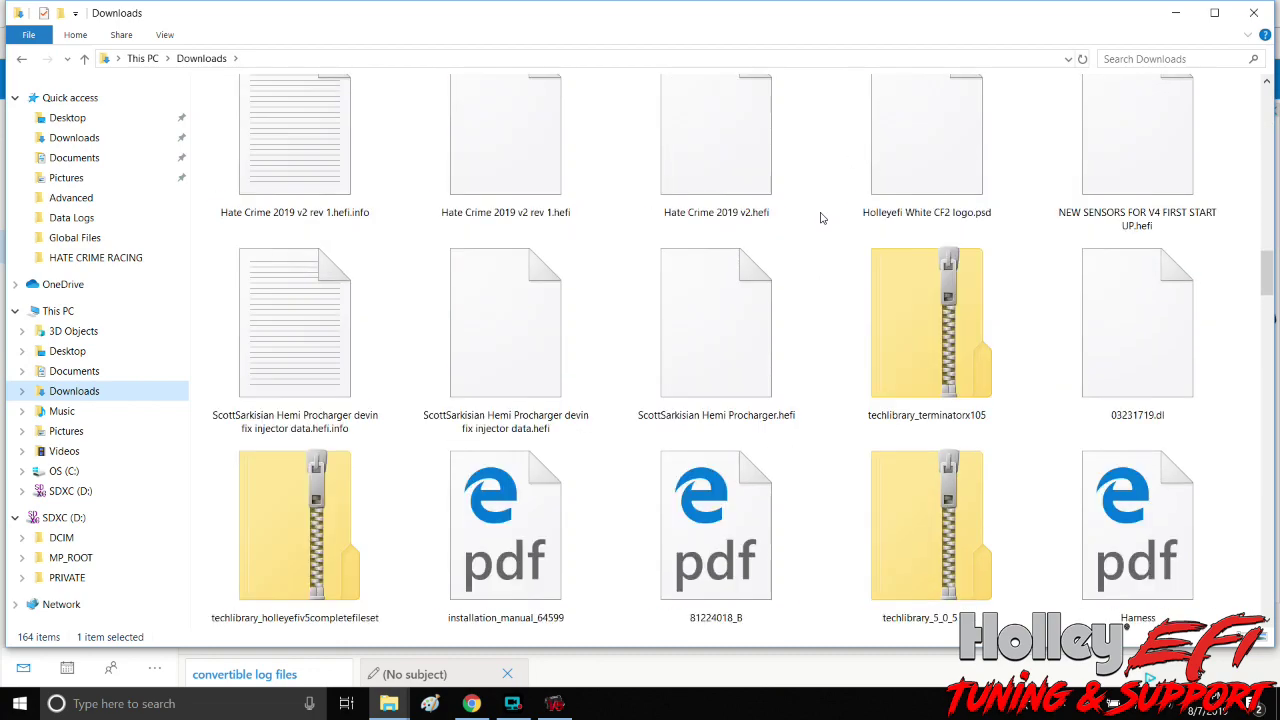
{"action": "scroll", "coordinate": [820, 218], "scroll_direction": "down", "scroll_amount": 10}
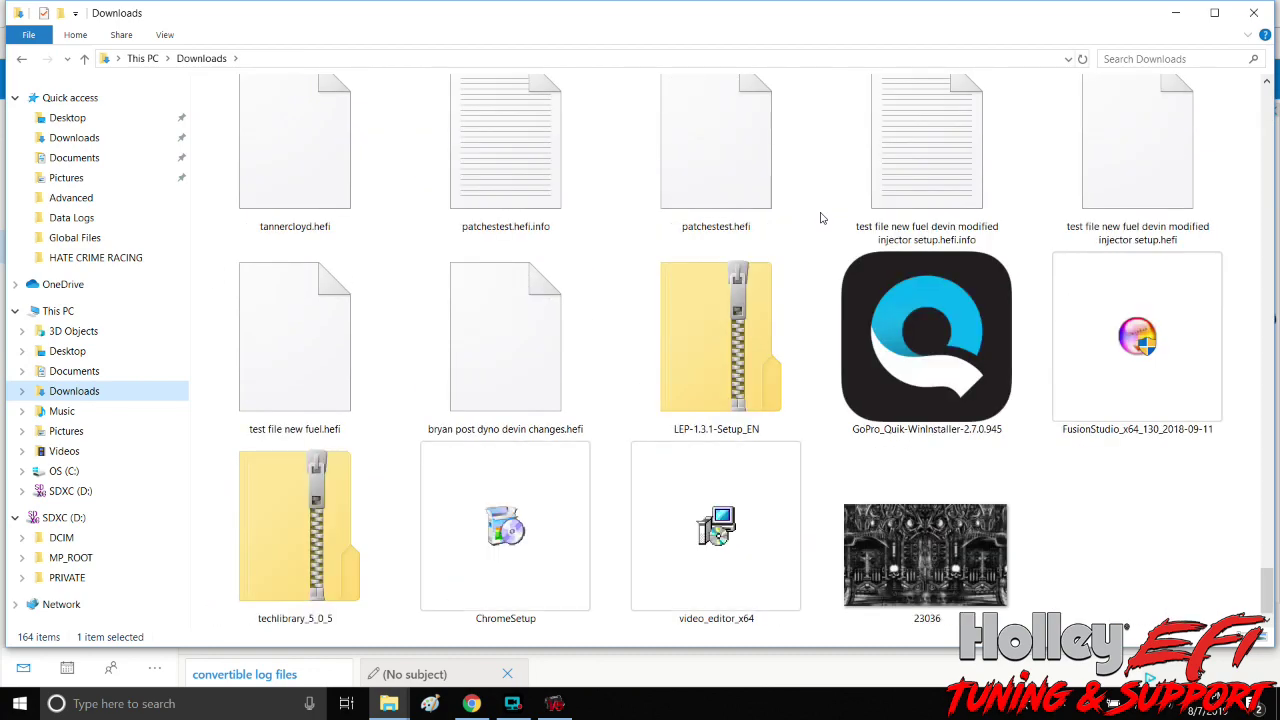
{"action": "scroll", "coordinate": [820, 218], "scroll_direction": "up", "scroll_amount": 20}
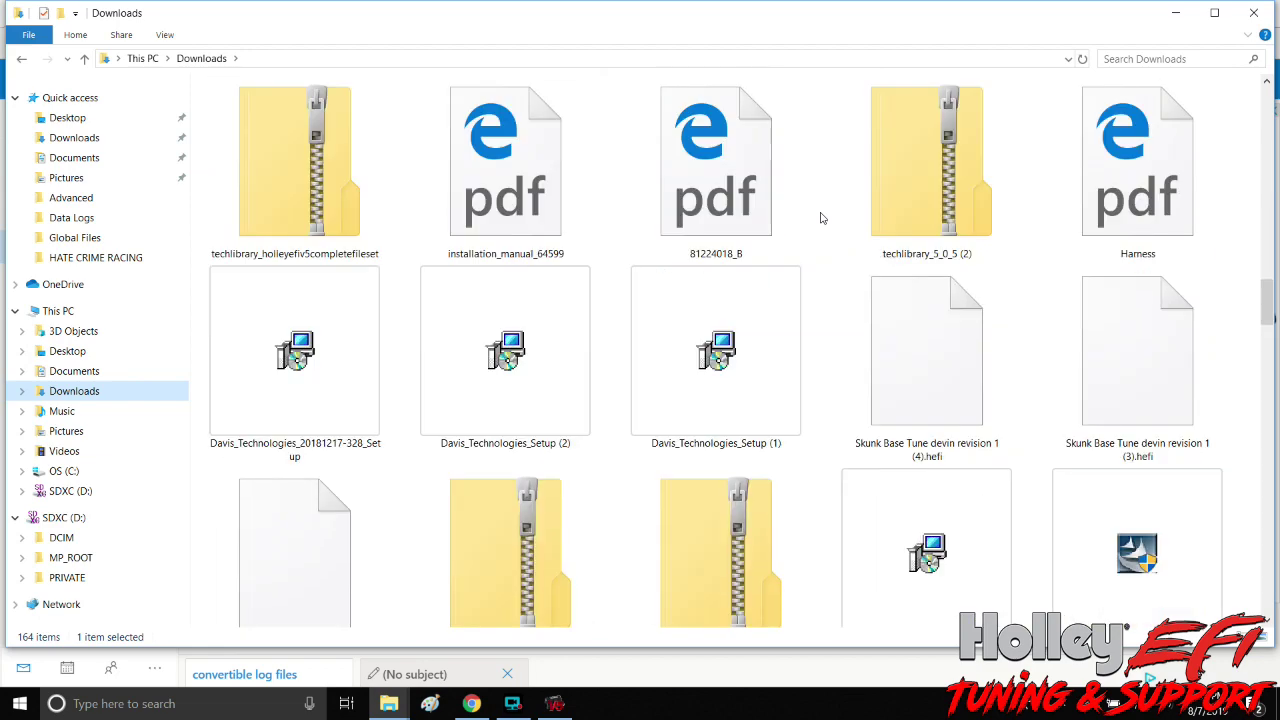
{"action": "left_click", "coordinate": [1256, 16]}
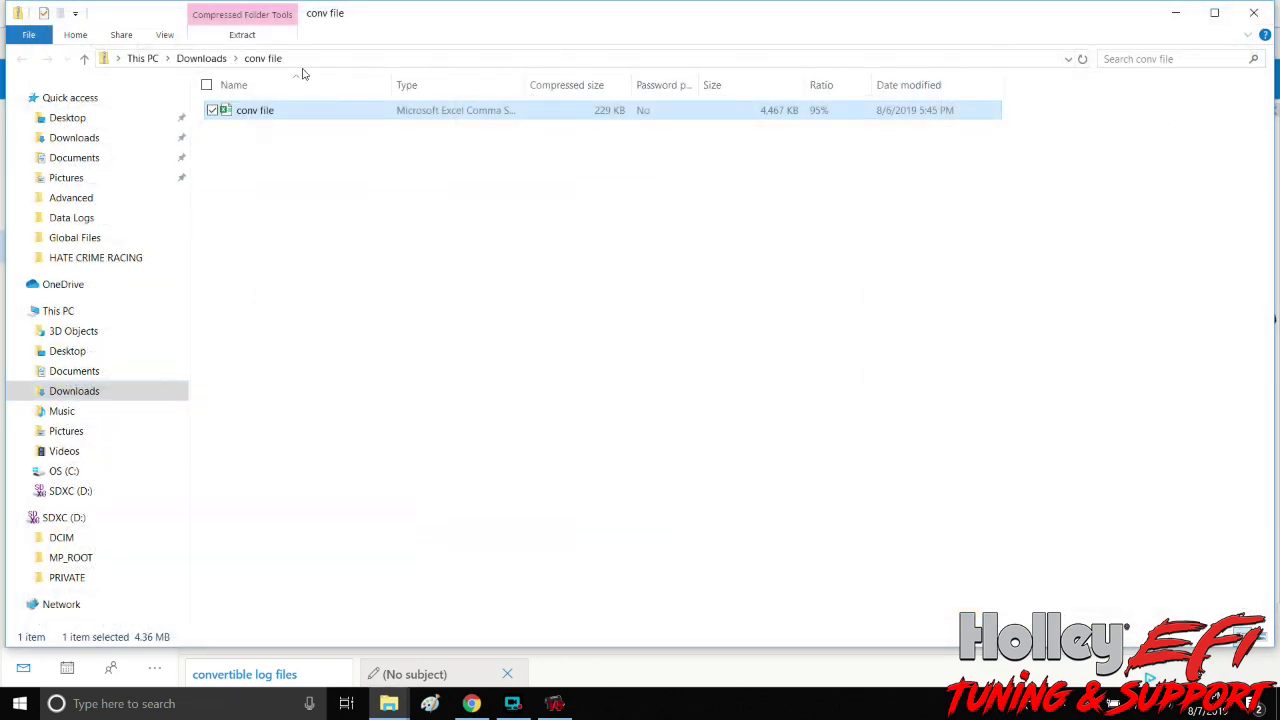
- Back in Outlook's Inbox, open the email carrying the .hefi and datalog attachments
{"action": "left_click", "coordinate": [471, 703]}
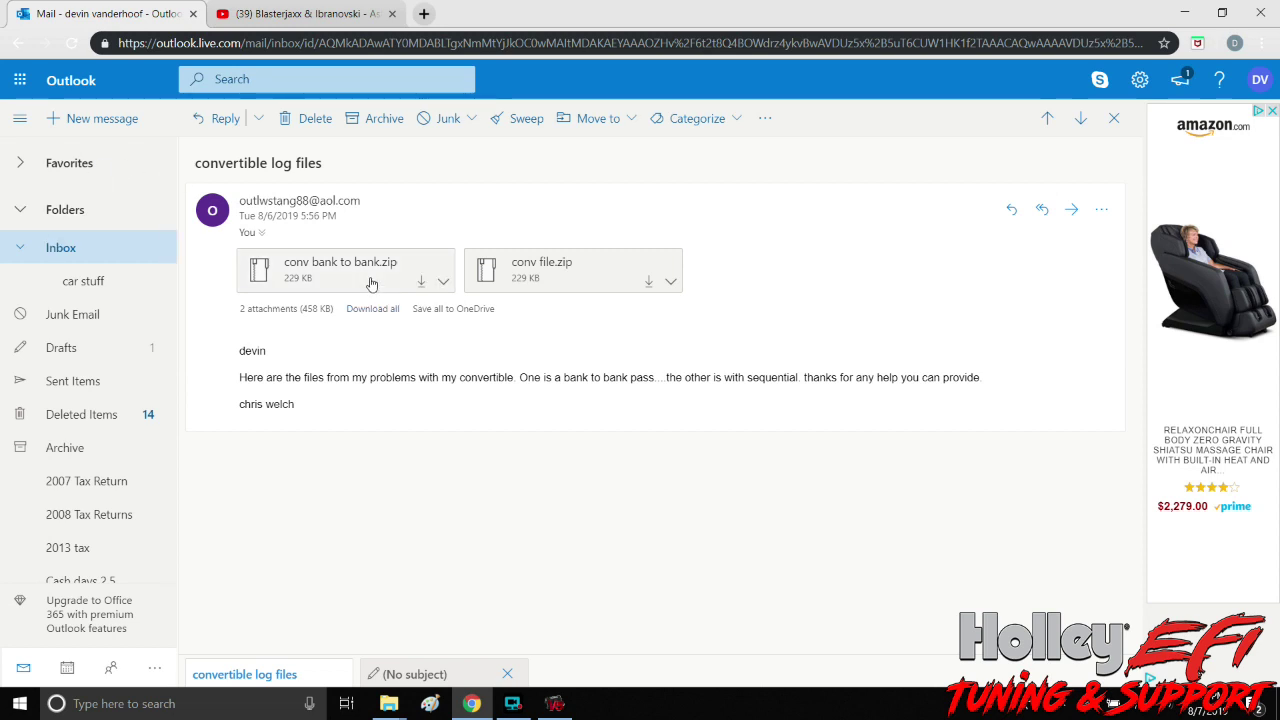
{"action": "left_click", "coordinate": [77, 247]}
{"action": "scroll", "coordinate": [795, 443], "scroll_direction": "down", "scroll_amount": 7}
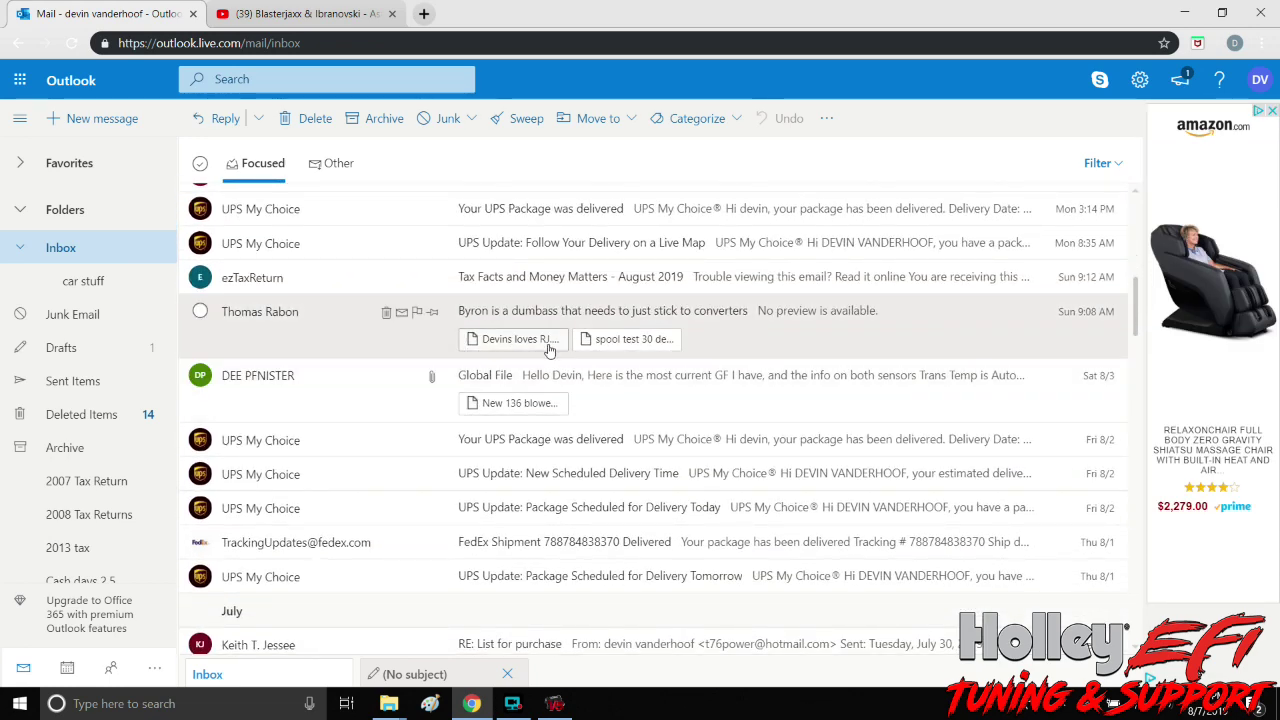
{"action": "left_click", "coordinate": [728, 331]}
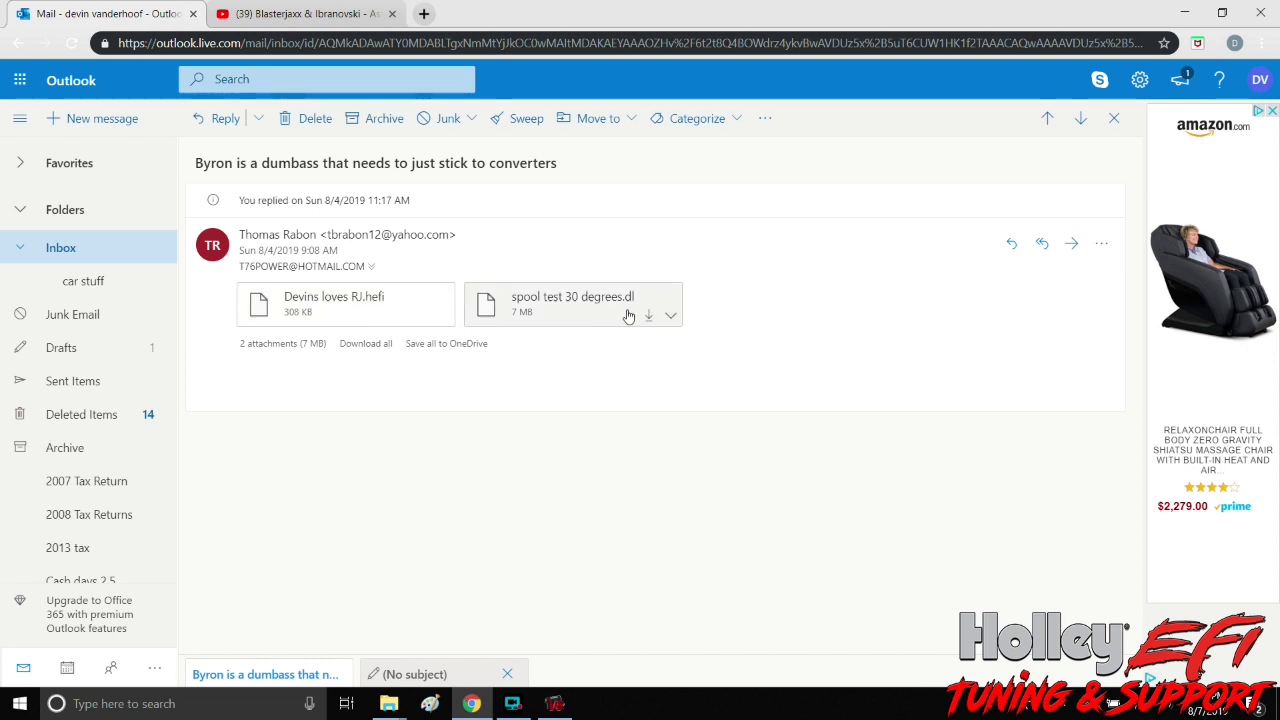
- Download the Devins loves RJ.hefi attachment and dismiss the open-with prompt
{"action": "left_click", "coordinate": [340, 300]}
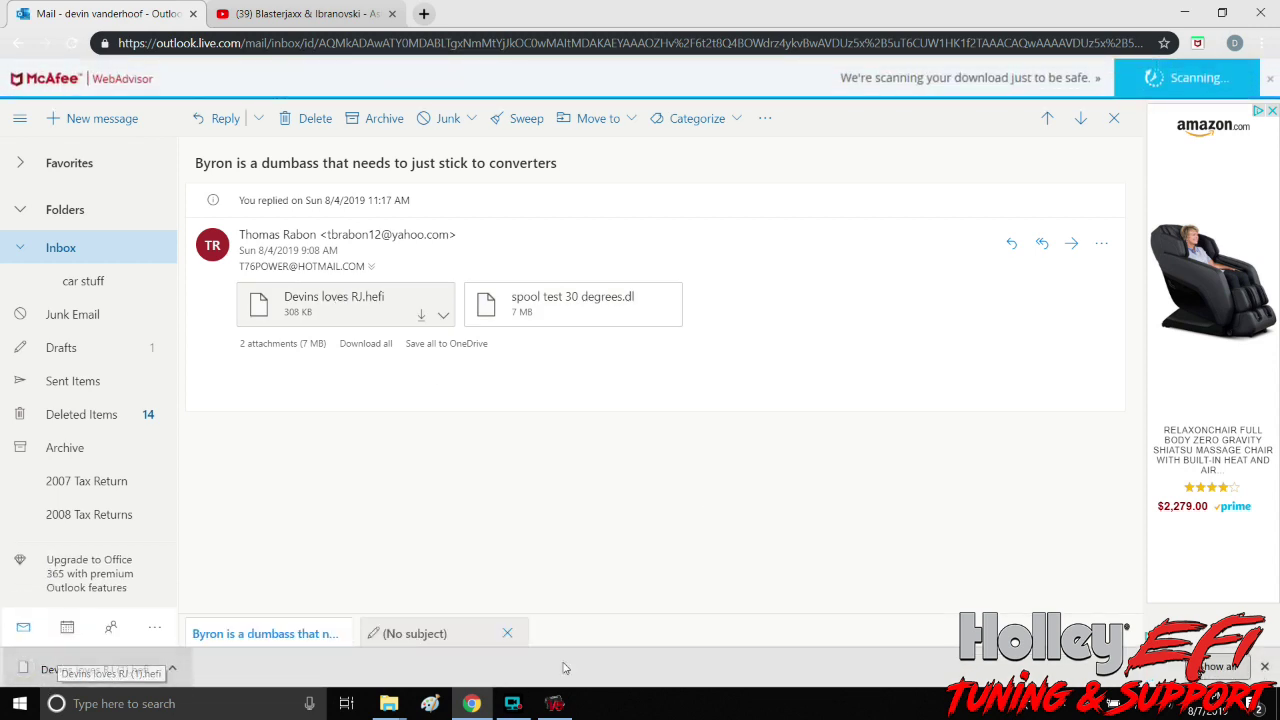
{"action": "mouse_move", "coordinate": [560, 706]}
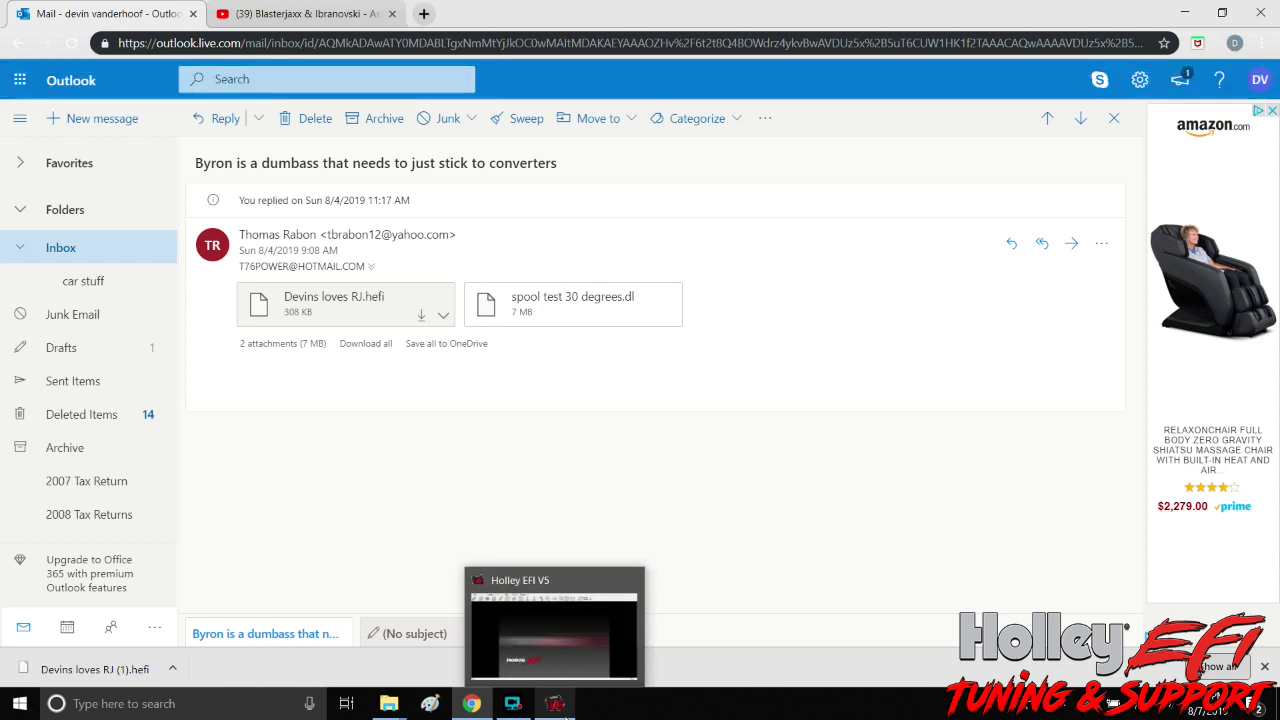
{"action": "left_click", "coordinate": [98, 670]}
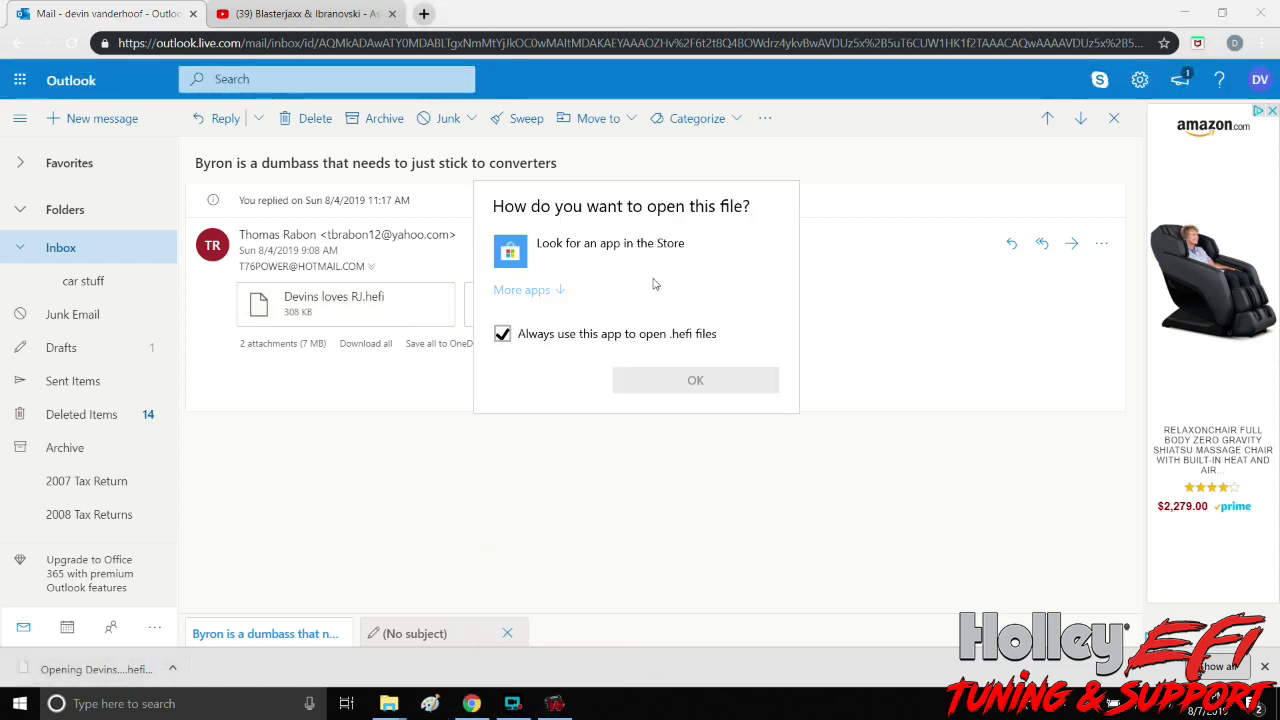
{"action": "left_click", "coordinate": [820, 194]}
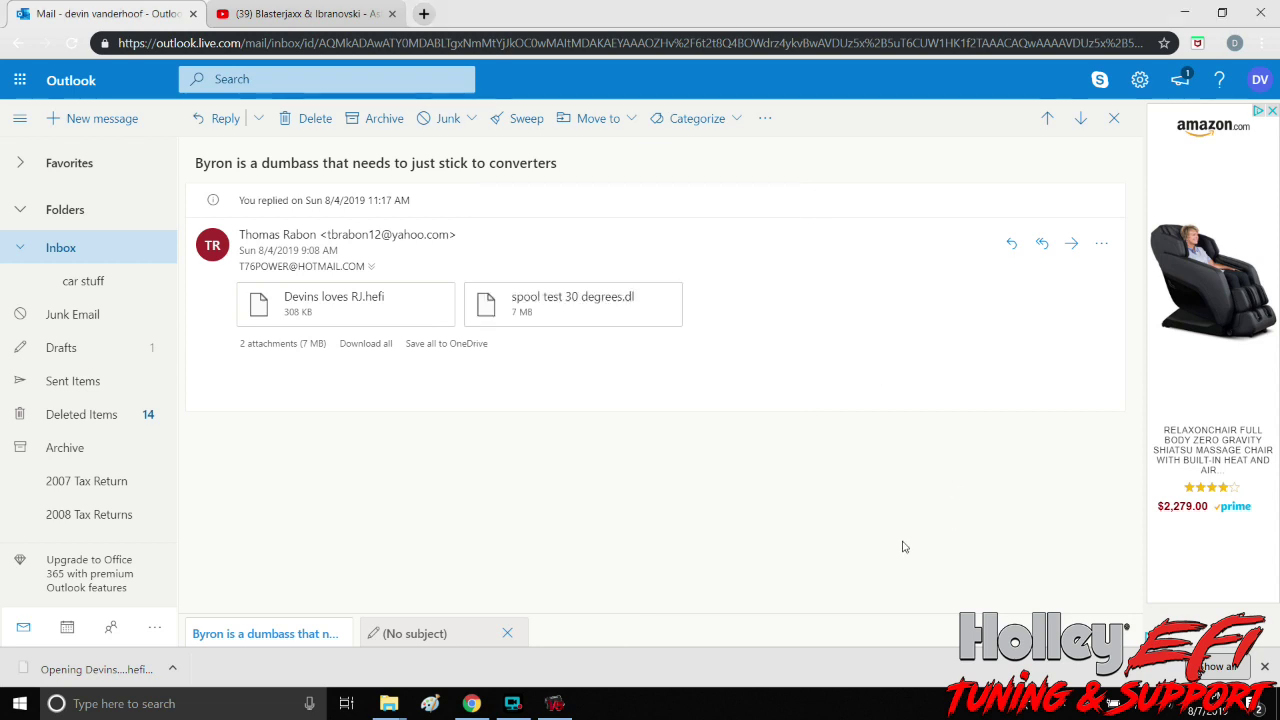
- In Holley EFI V5's Open Global File dialog, navigate up to the user profile's Downloads folder
{"action": "left_click", "coordinate": [557, 703]}
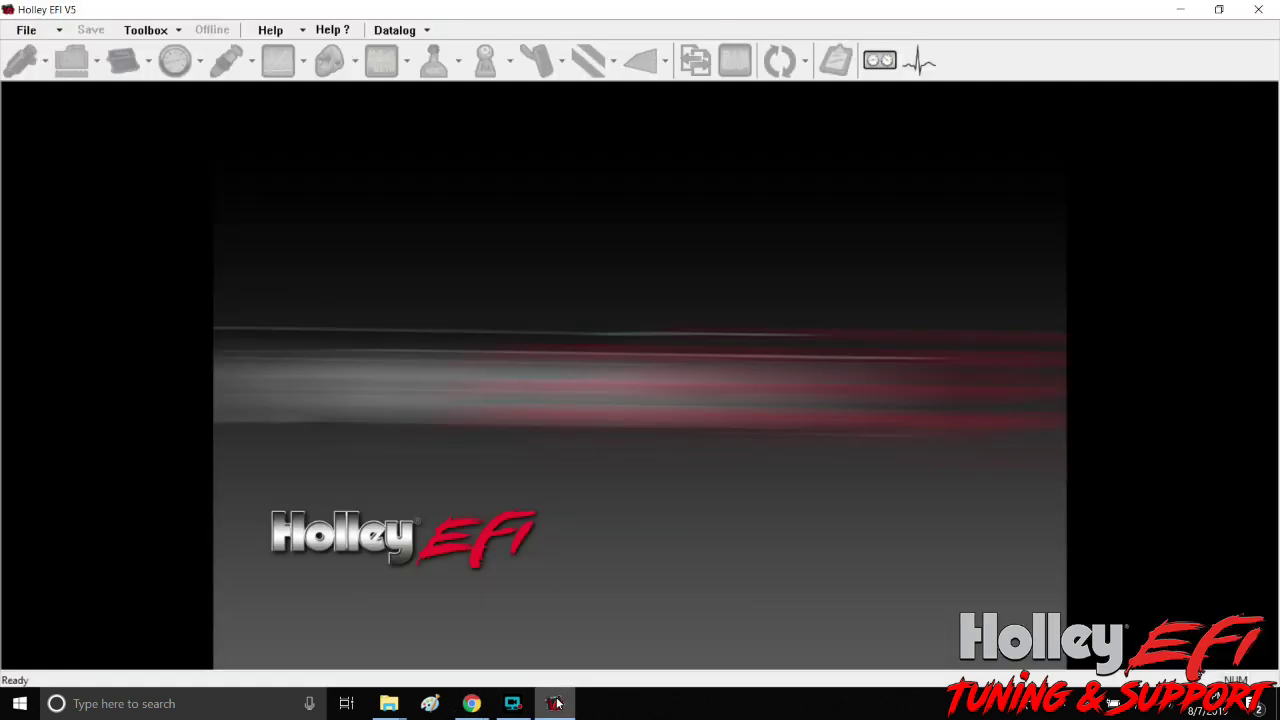
{"action": "left_click", "coordinate": [26, 31]}
{"action": "left_click", "coordinate": [60, 68]}
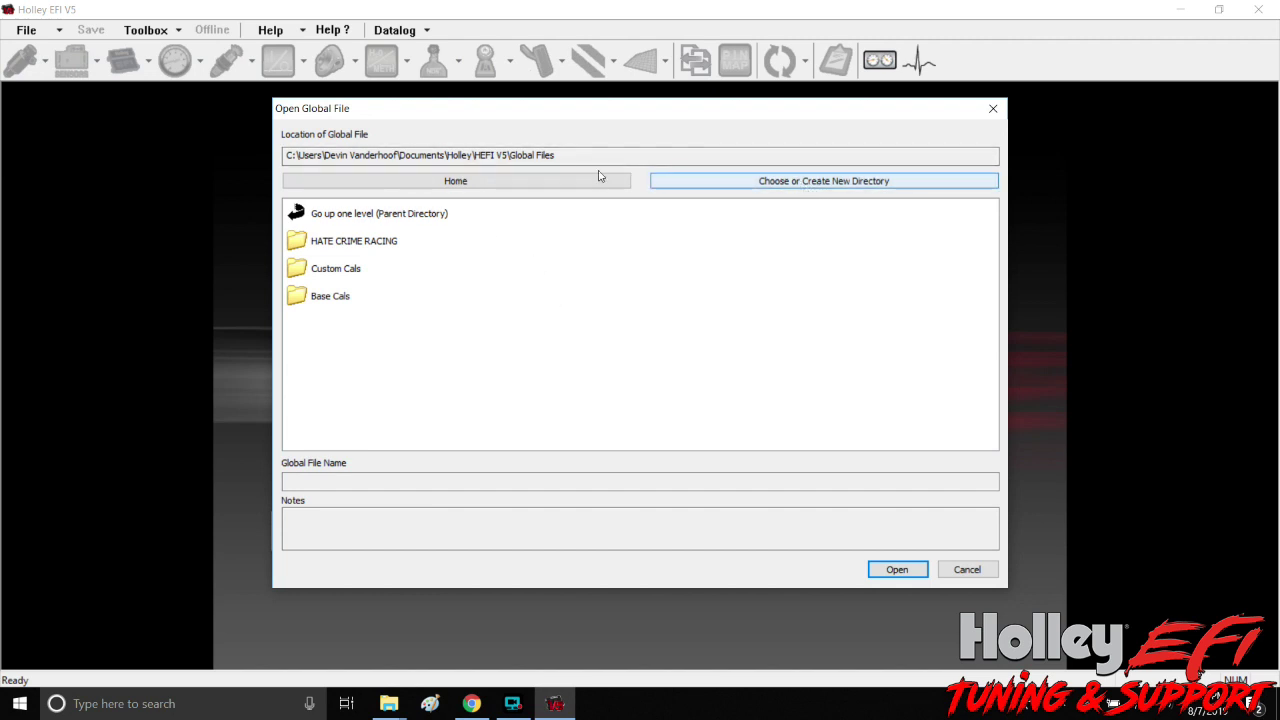
{"action": "left_click", "coordinate": [348, 221]}
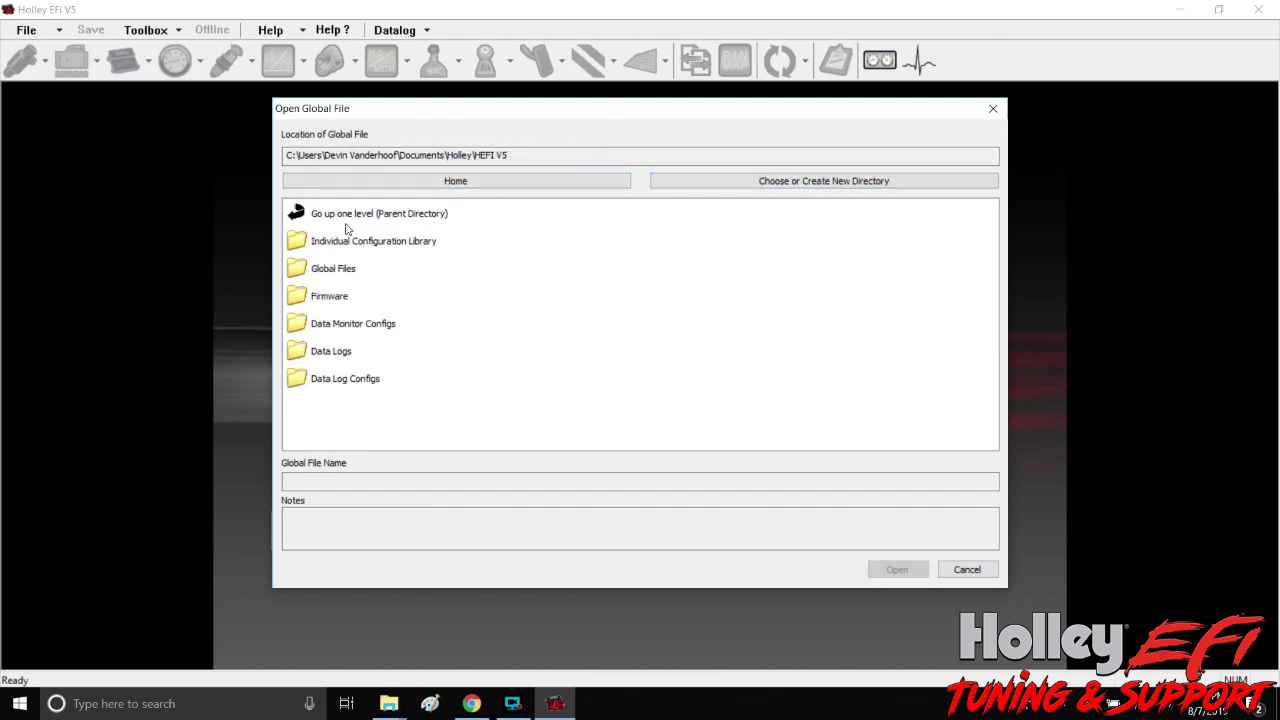
{"action": "left_click", "coordinate": [347, 222]}
{"action": "left_click", "coordinate": [347, 222]}
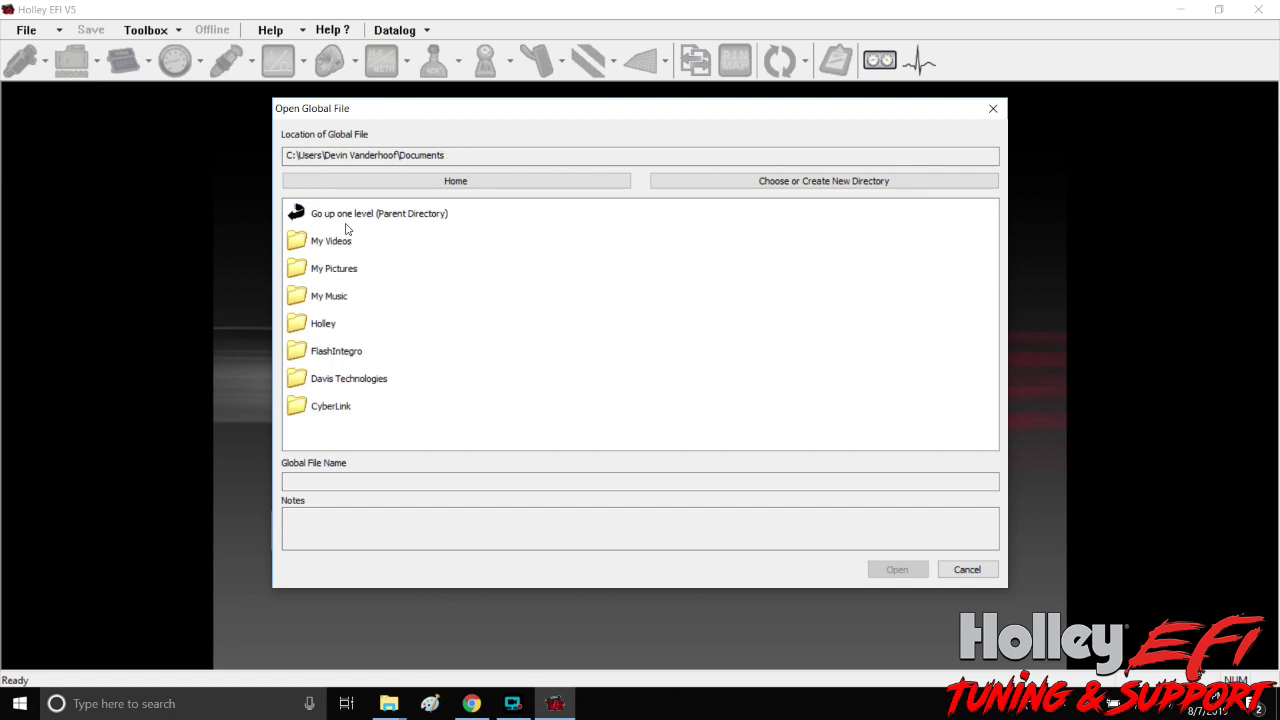
{"action": "left_click", "coordinate": [347, 222]}
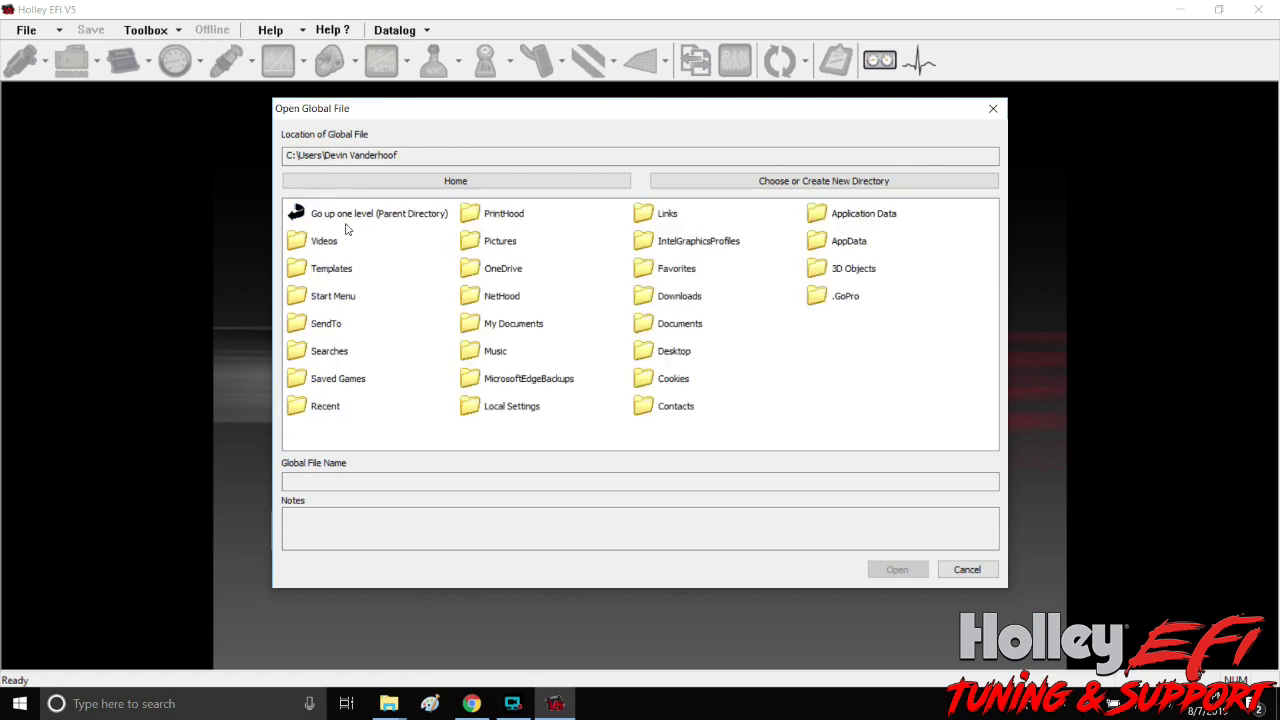
{"action": "left_click", "coordinate": [669, 299]}
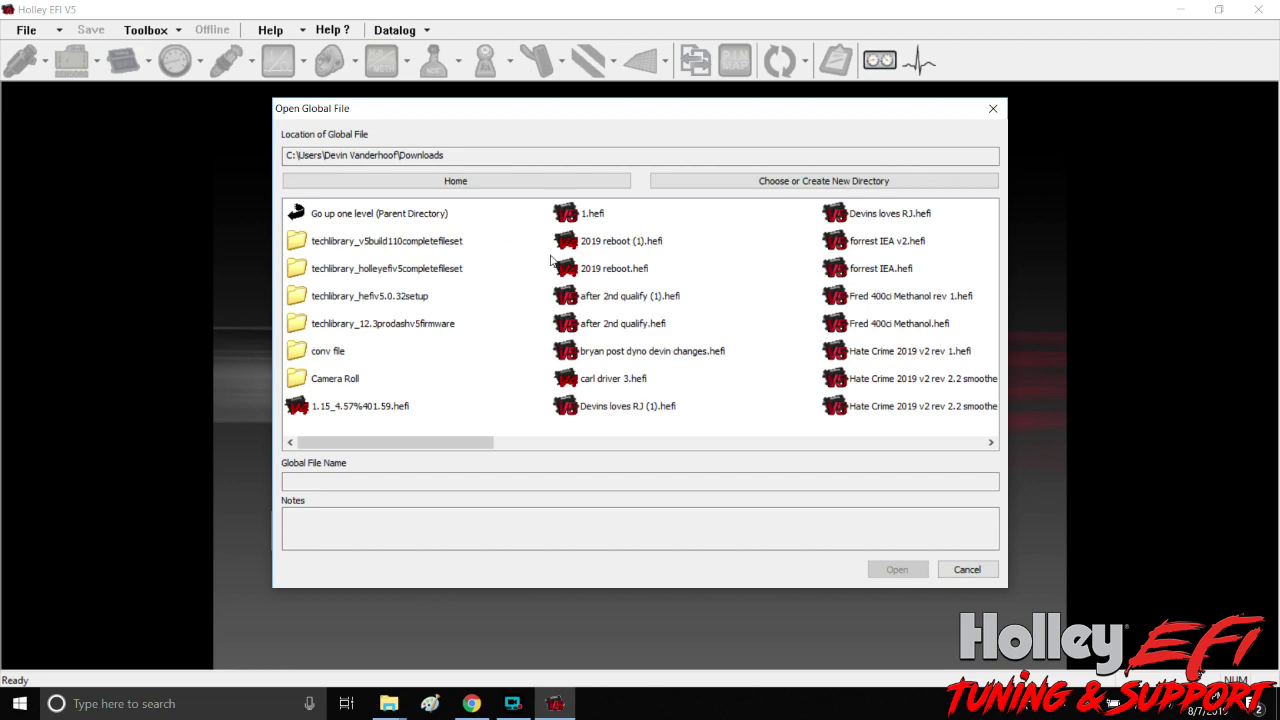
- Open Devins loves RJ.hefi from Downloads, then close Holley EFI V5 to return to the email
{"action": "scroll", "coordinate": [550, 260], "scroll_direction": "down", "scroll_amount": 1}
{"action": "scroll", "coordinate": [455, 267], "scroll_direction": "down", "scroll_amount": 4}
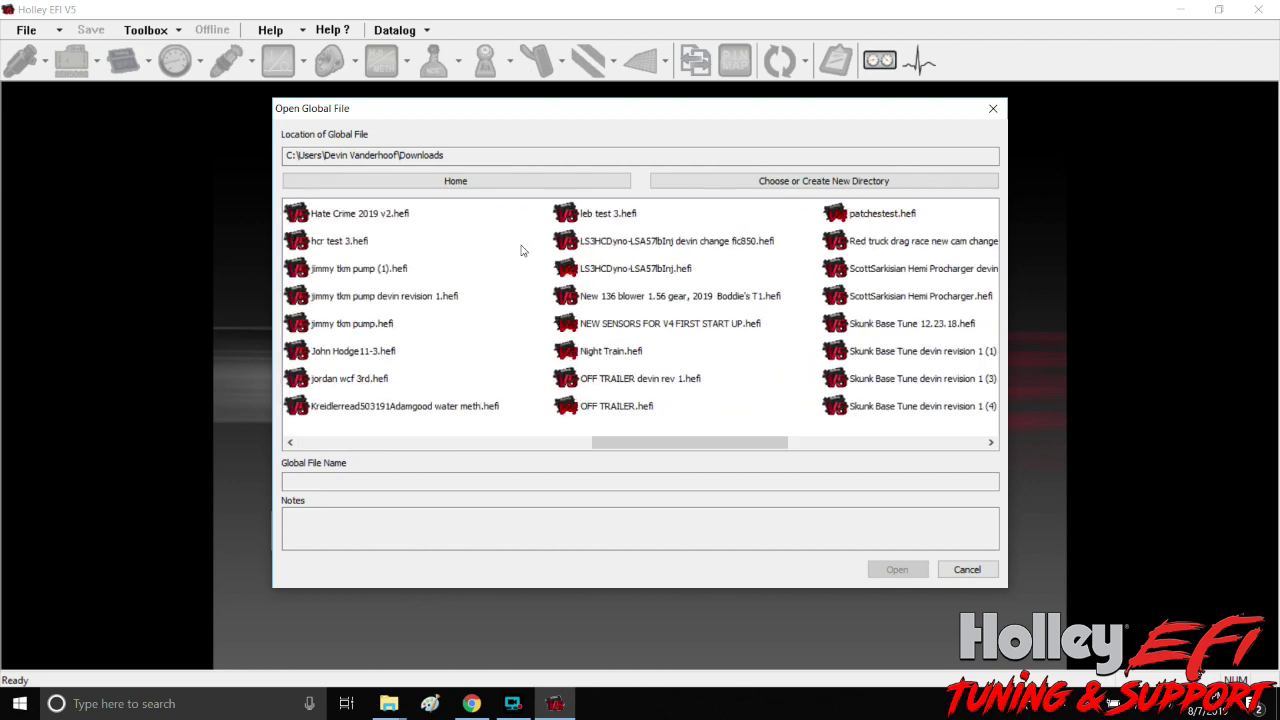
{"action": "scroll", "coordinate": [550, 265], "scroll_direction": "up", "scroll_amount": 2}
{"action": "scroll", "coordinate": [450, 297], "scroll_direction": "down", "scroll_amount": 2}
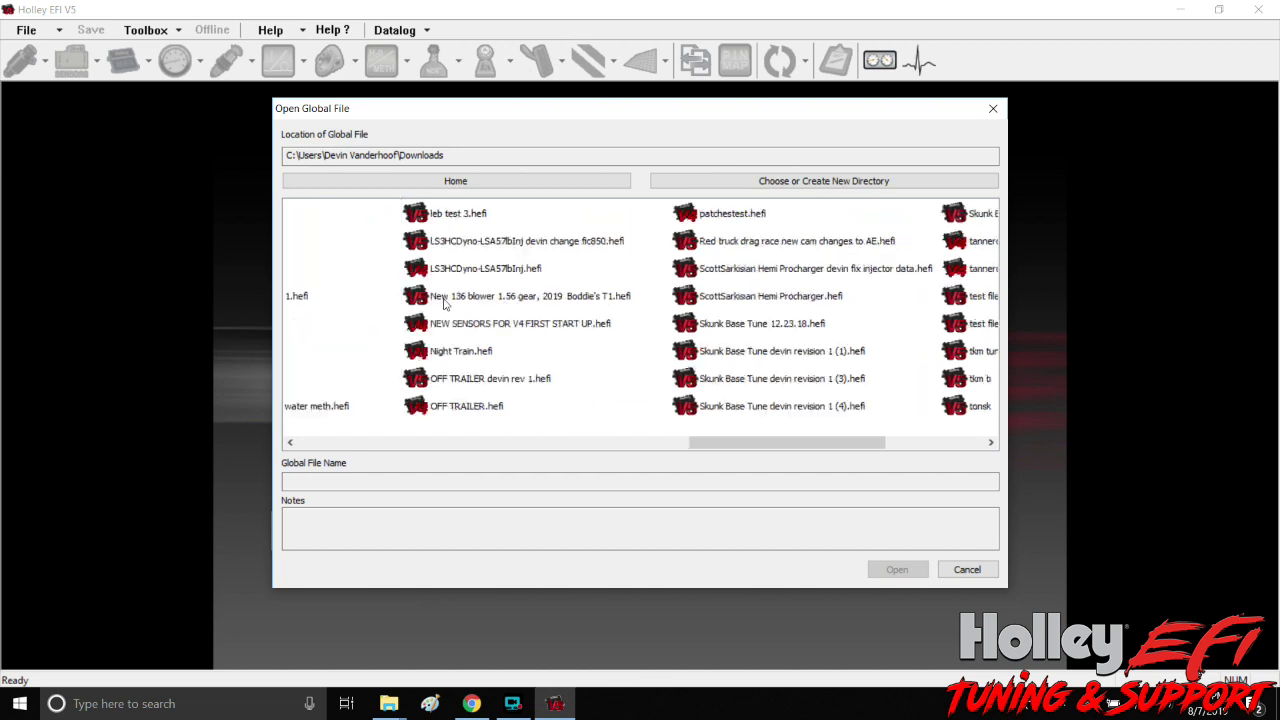
{"action": "scroll", "coordinate": [557, 375], "scroll_direction": "up", "scroll_amount": 4}
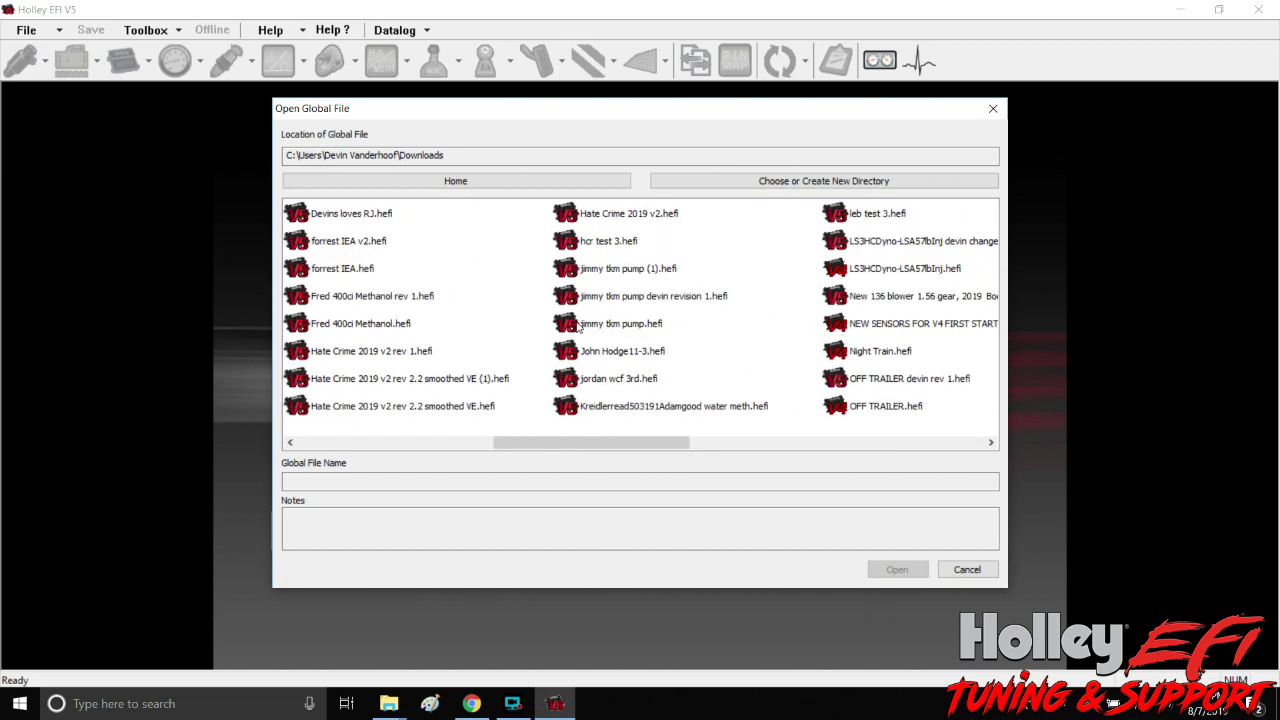
{"action": "scroll", "coordinate": [574, 290], "scroll_direction": "up", "scroll_amount": 1}
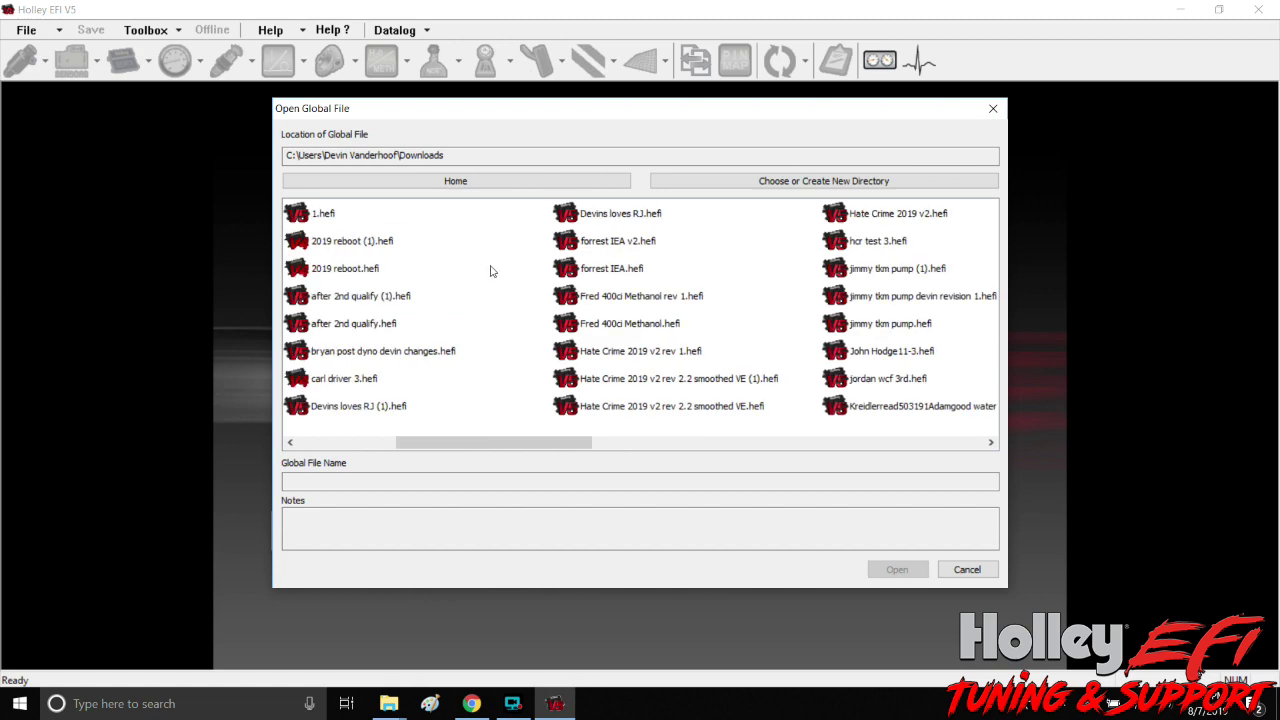
{"action": "left_click", "coordinate": [607, 215]}
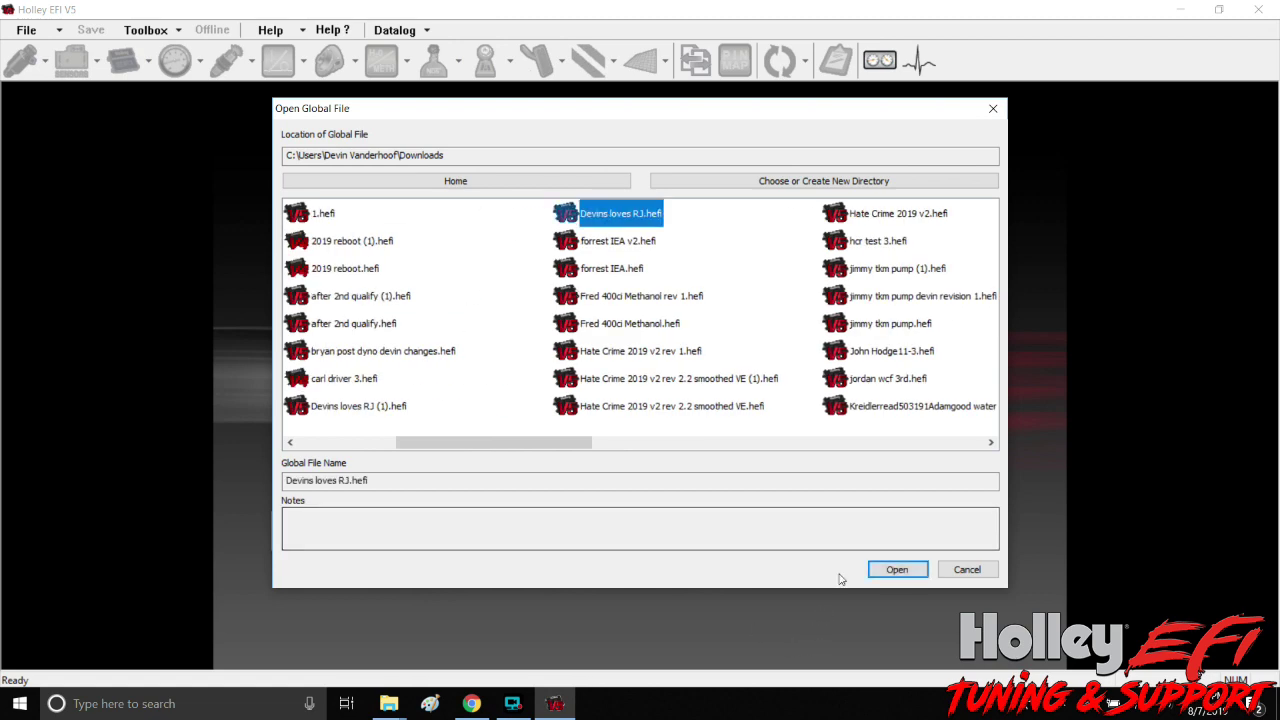
{"action": "left_click", "coordinate": [897, 569]}
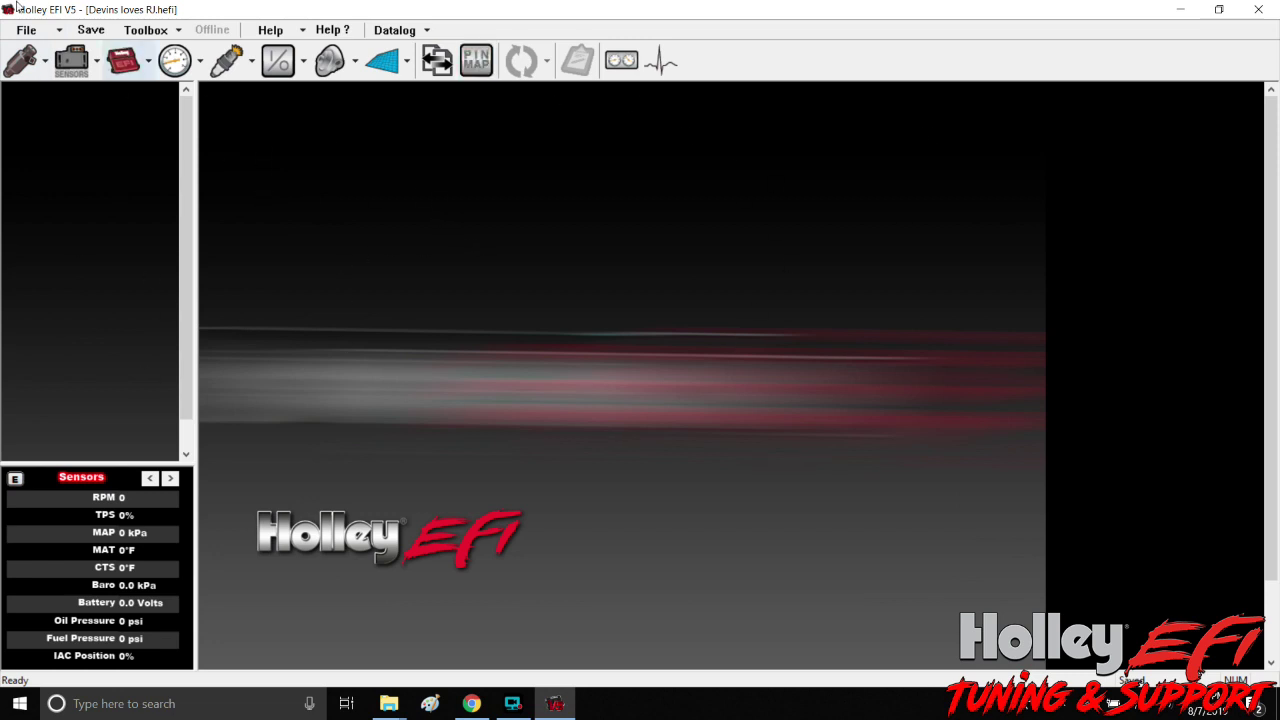
{"action": "left_click", "coordinate": [1258, 9]}
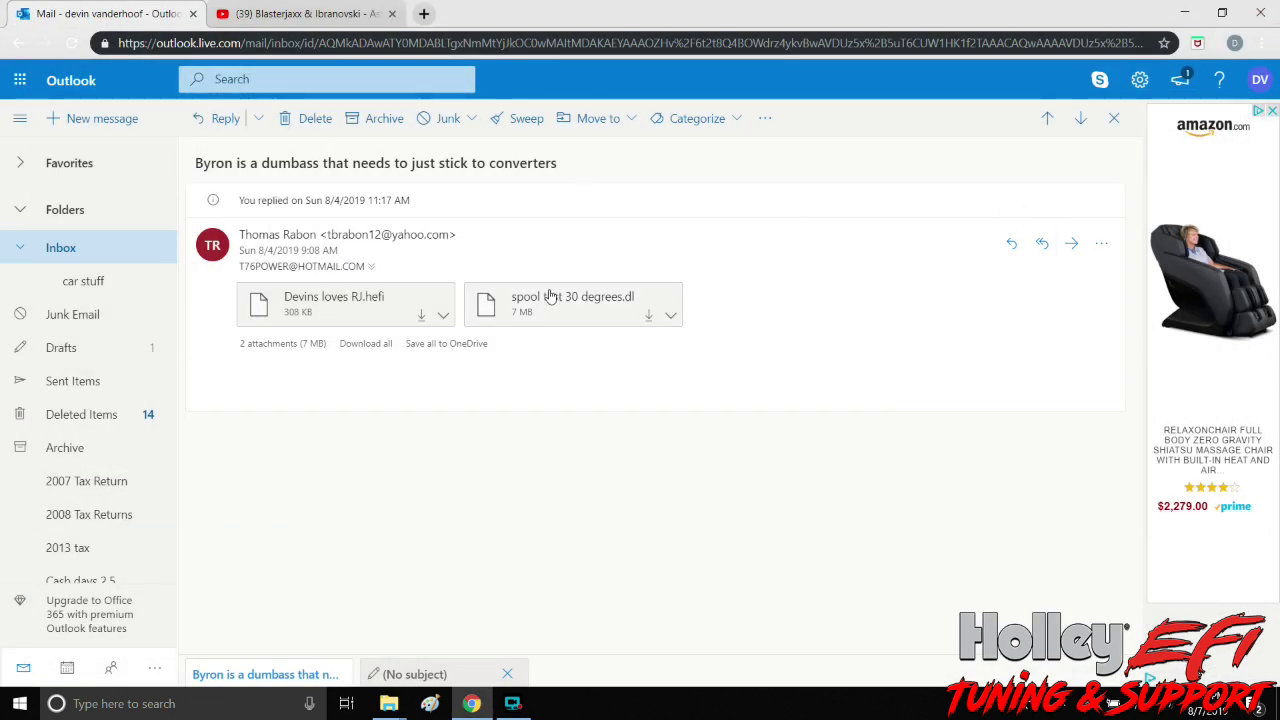
- Download the spool test 30 degrees.dl attachment, then minimize Chrome and File Explorer to the desktop
{"action": "left_click", "coordinate": [551, 294]}
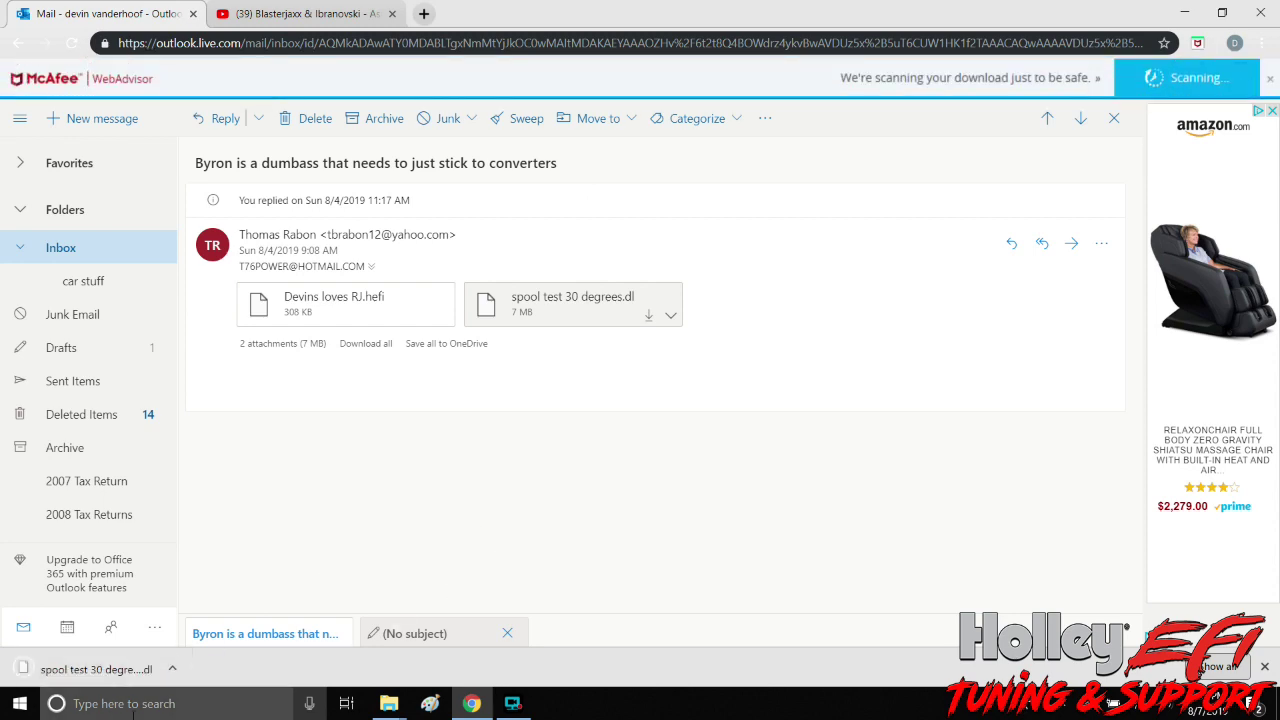
{"action": "left_click", "coordinate": [1182, 18]}
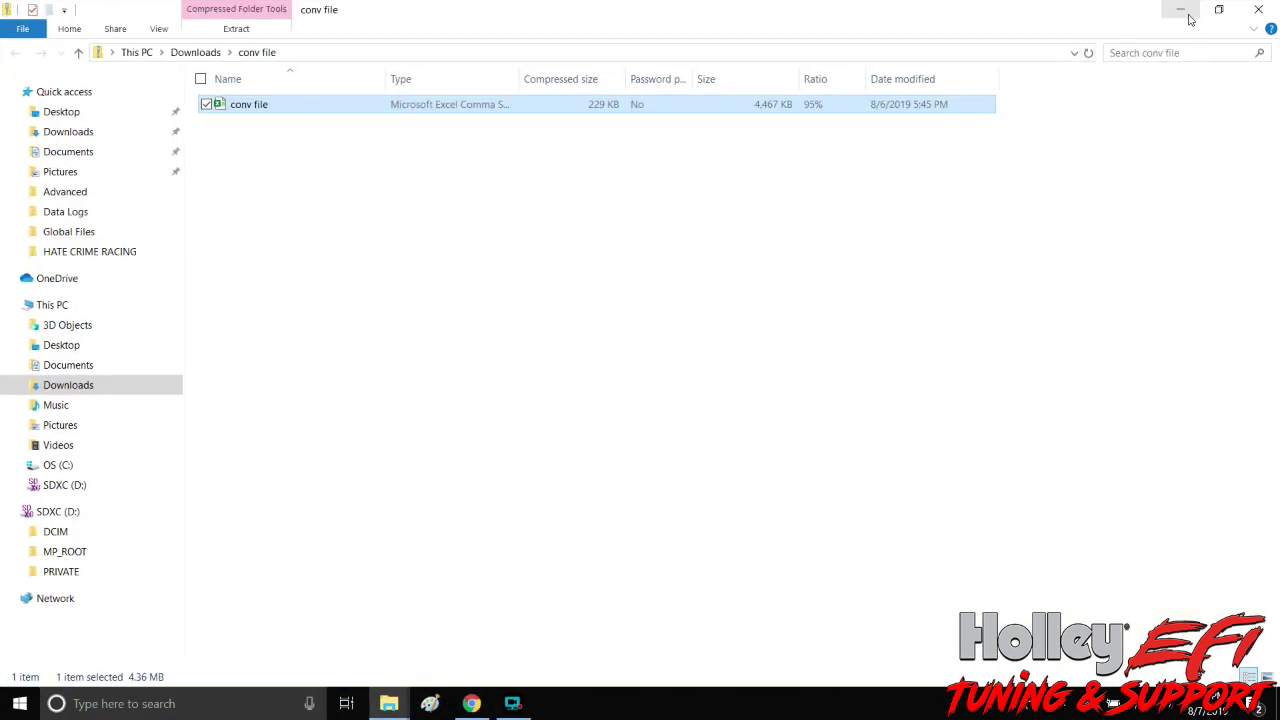
{"action": "left_click", "coordinate": [1178, 15]}
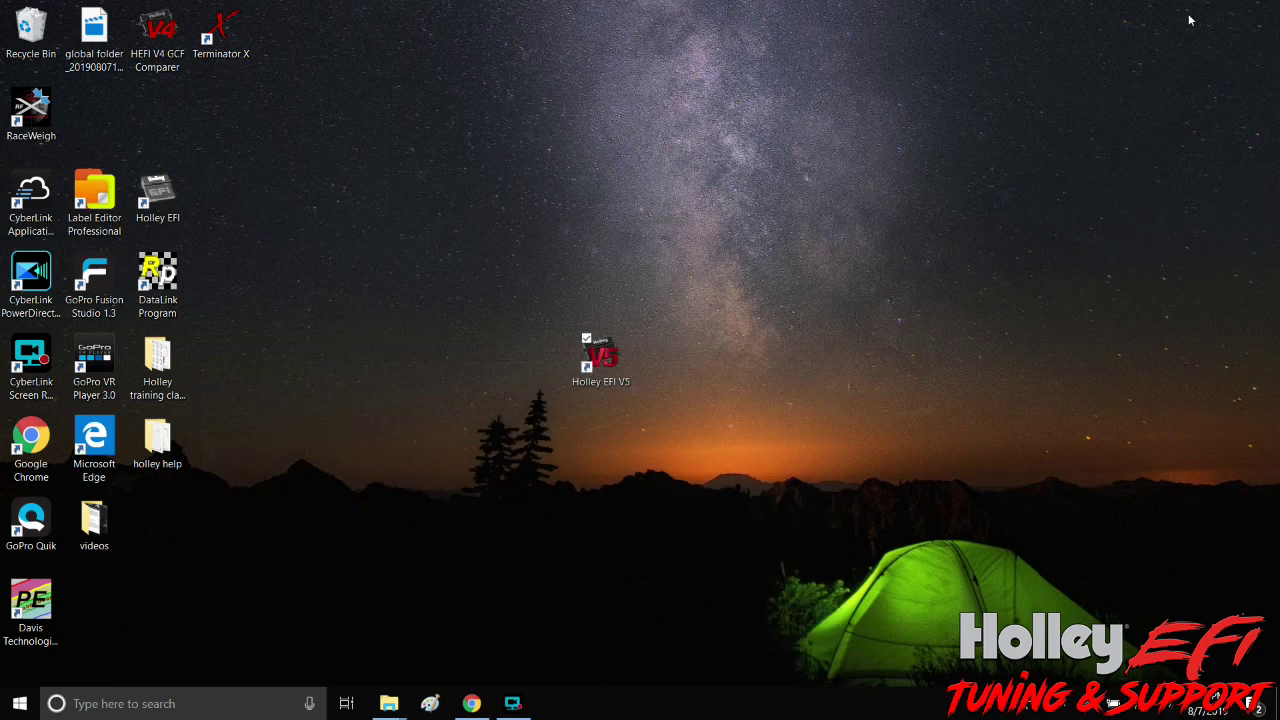
- Relaunch Holley EFI V5 to open a datalog, browsing up to This PC and into Downloads
{"action": "double_click", "coordinate": [597, 363]}
{"action": "left_click", "coordinate": [689, 270]}
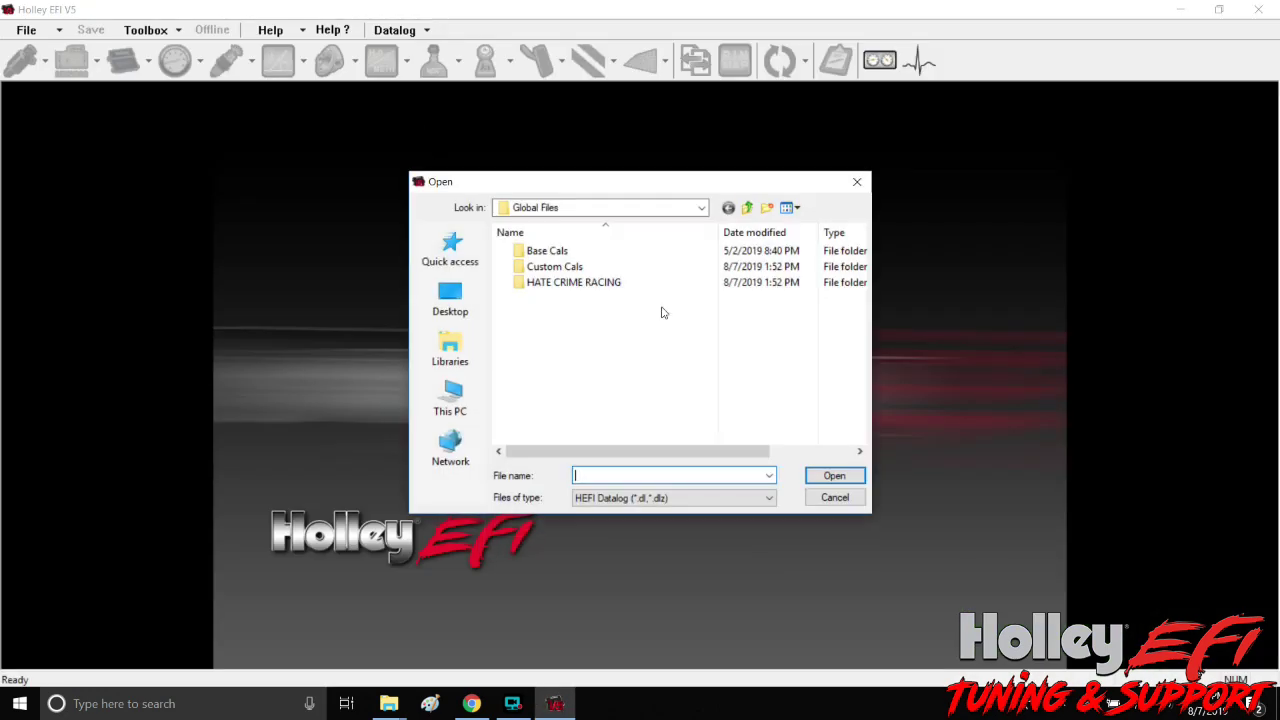
{"action": "left_click", "coordinate": [751, 209]}
{"action": "left_click", "coordinate": [751, 209]}
{"action": "left_click", "coordinate": [751, 209]}
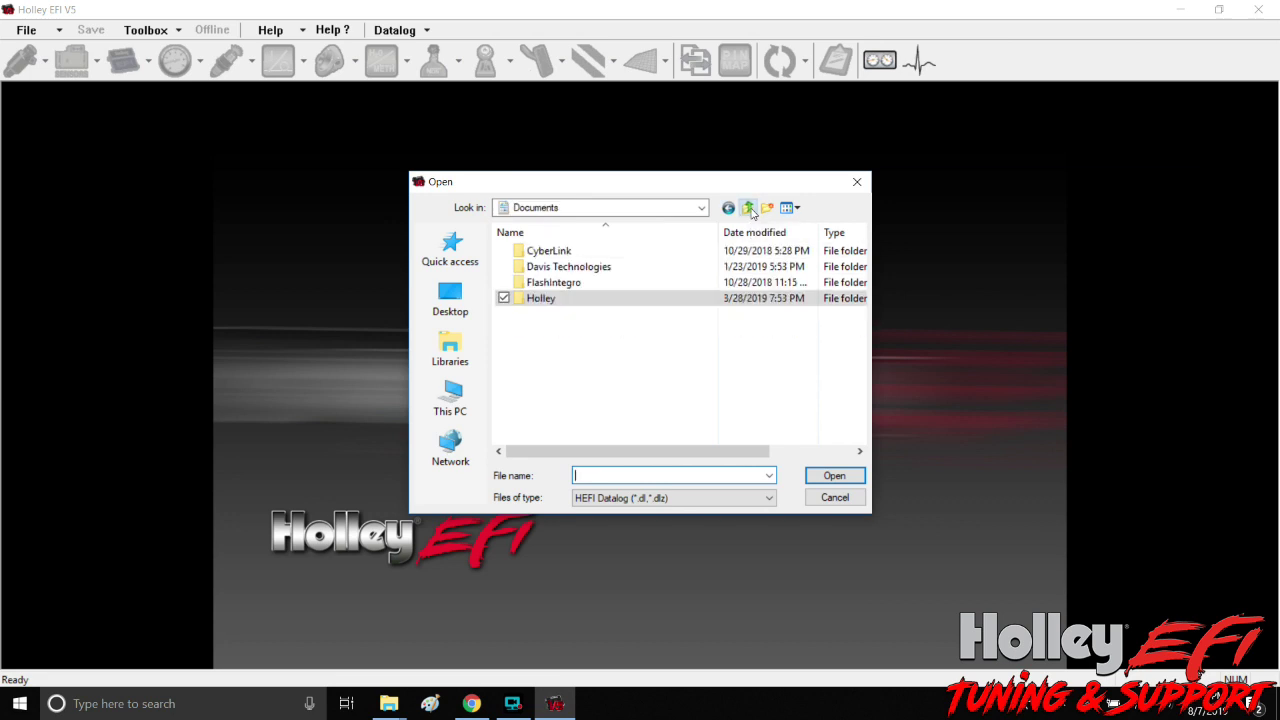
{"action": "left_click", "coordinate": [751, 209]}
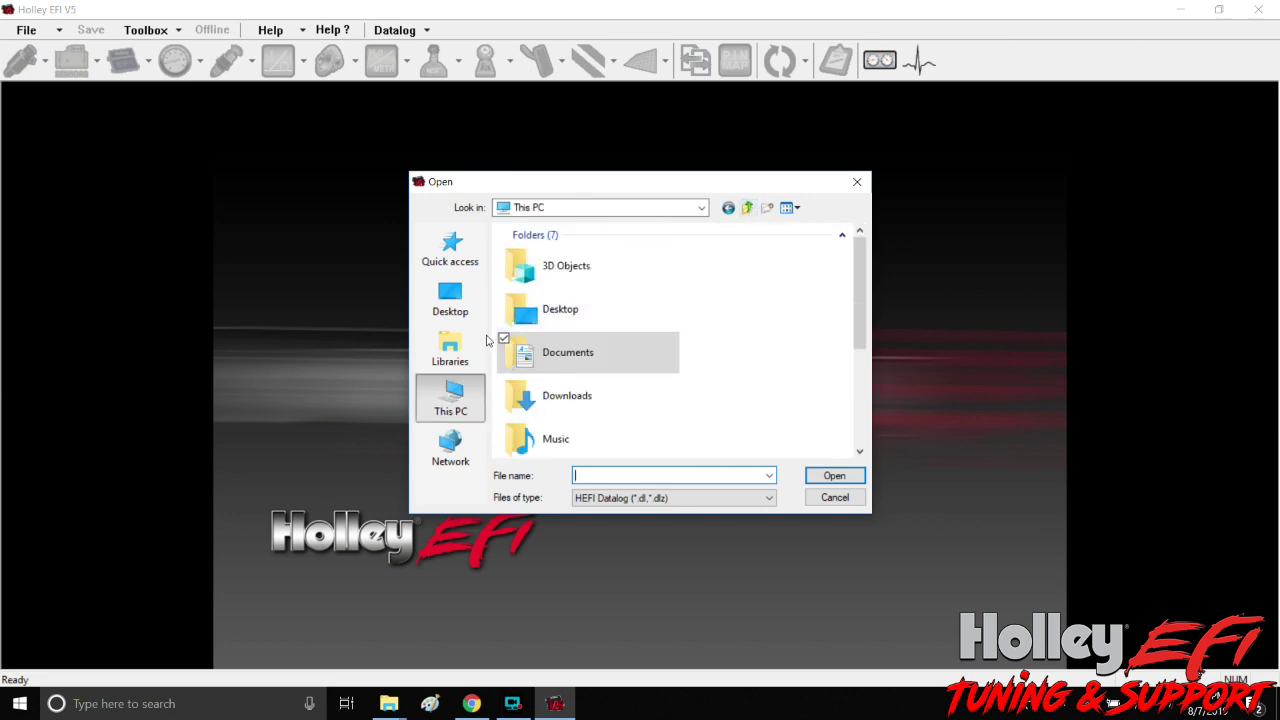
{"action": "double_click", "coordinate": [578, 401]}
- Open spool test 30 degrees.dl from Downloads, then close the datalog viewer and Holley EFI V5
{"action": "scroll", "coordinate": [720, 340], "scroll_direction": "down", "scroll_amount": 1}
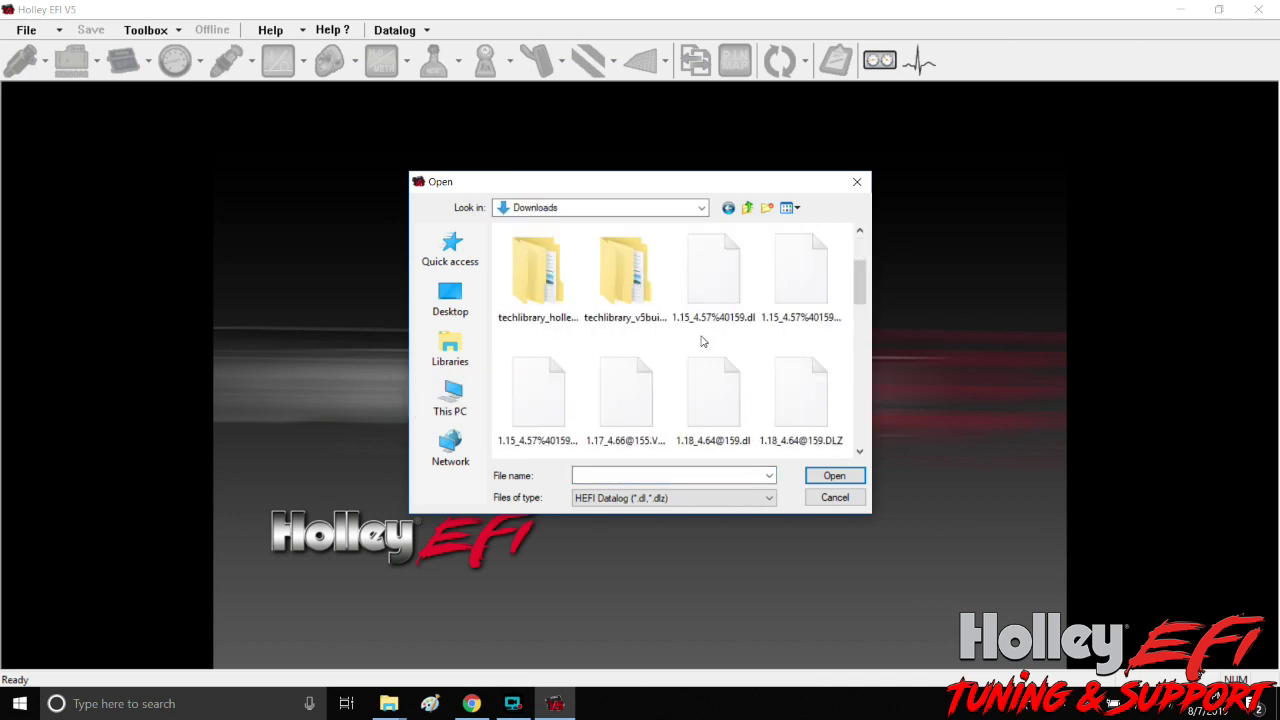
{"action": "scroll", "coordinate": [720, 338], "scroll_direction": "down", "scroll_amount": 2}
{"action": "scroll", "coordinate": [755, 333], "scroll_direction": "down", "scroll_amount": 4}
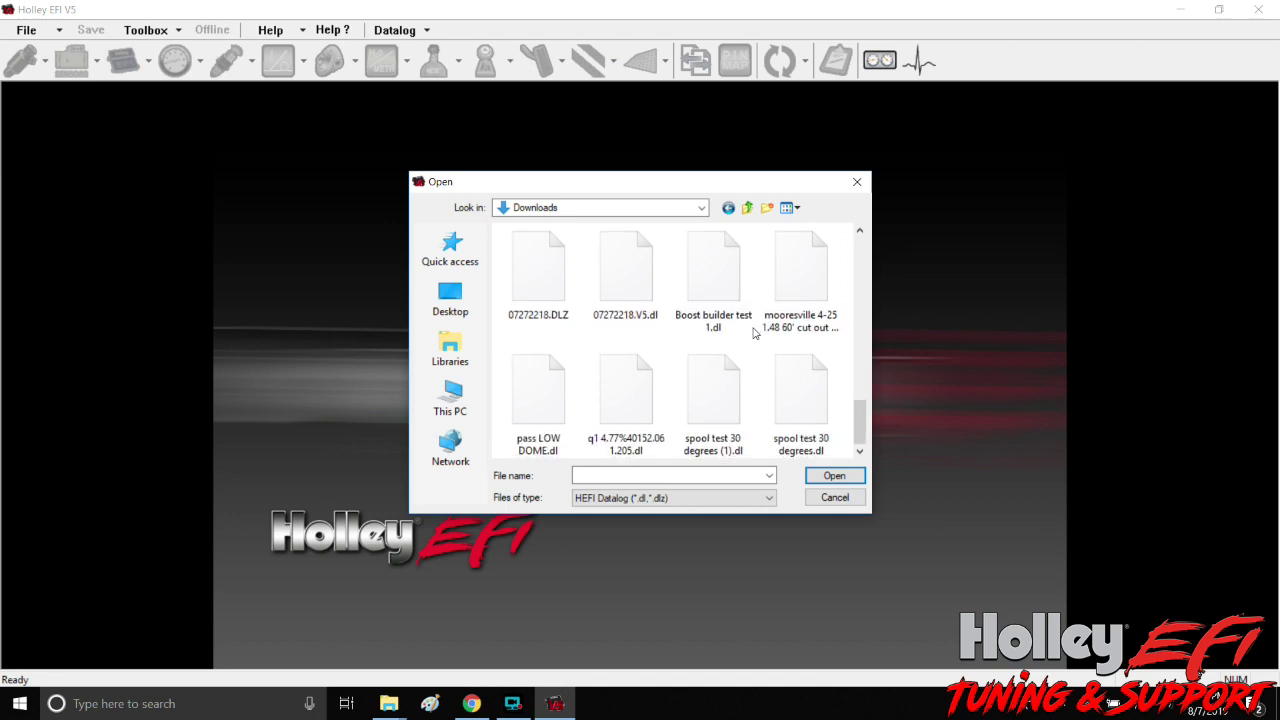
{"action": "left_click", "coordinate": [800, 395]}
{"action": "left_click", "coordinate": [834, 475]}
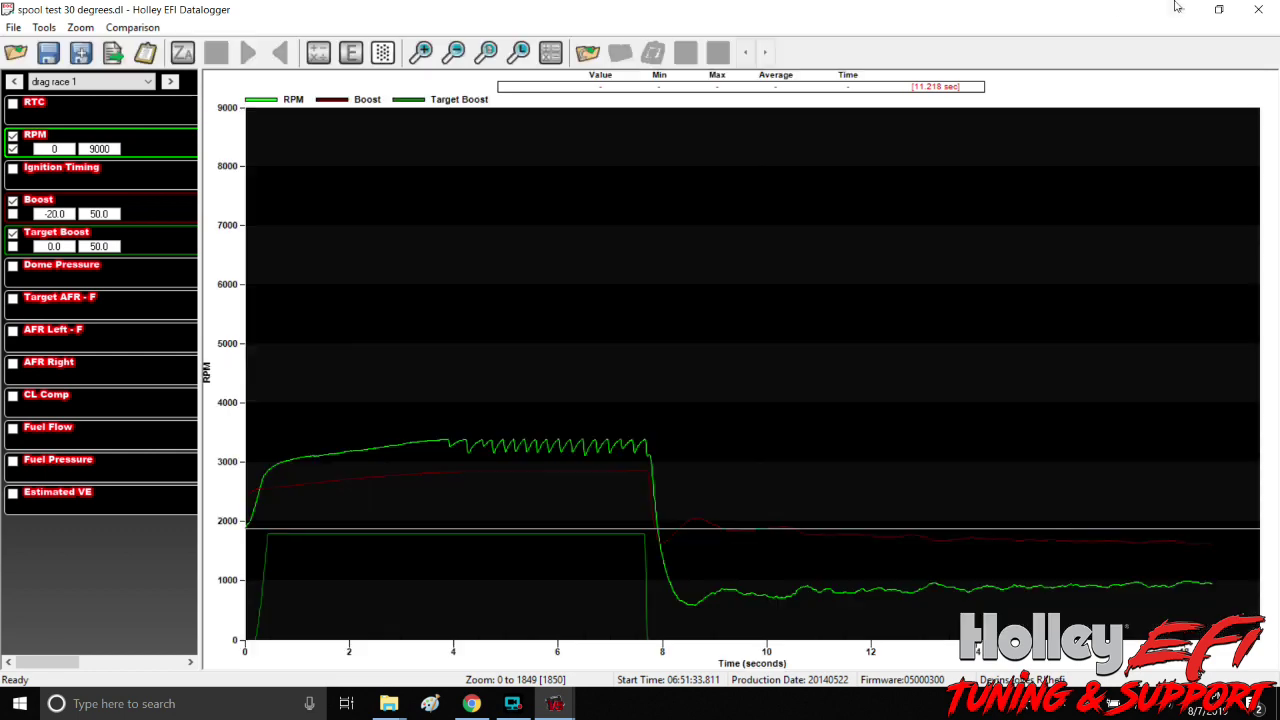
{"action": "left_click", "coordinate": [1255, 10]}
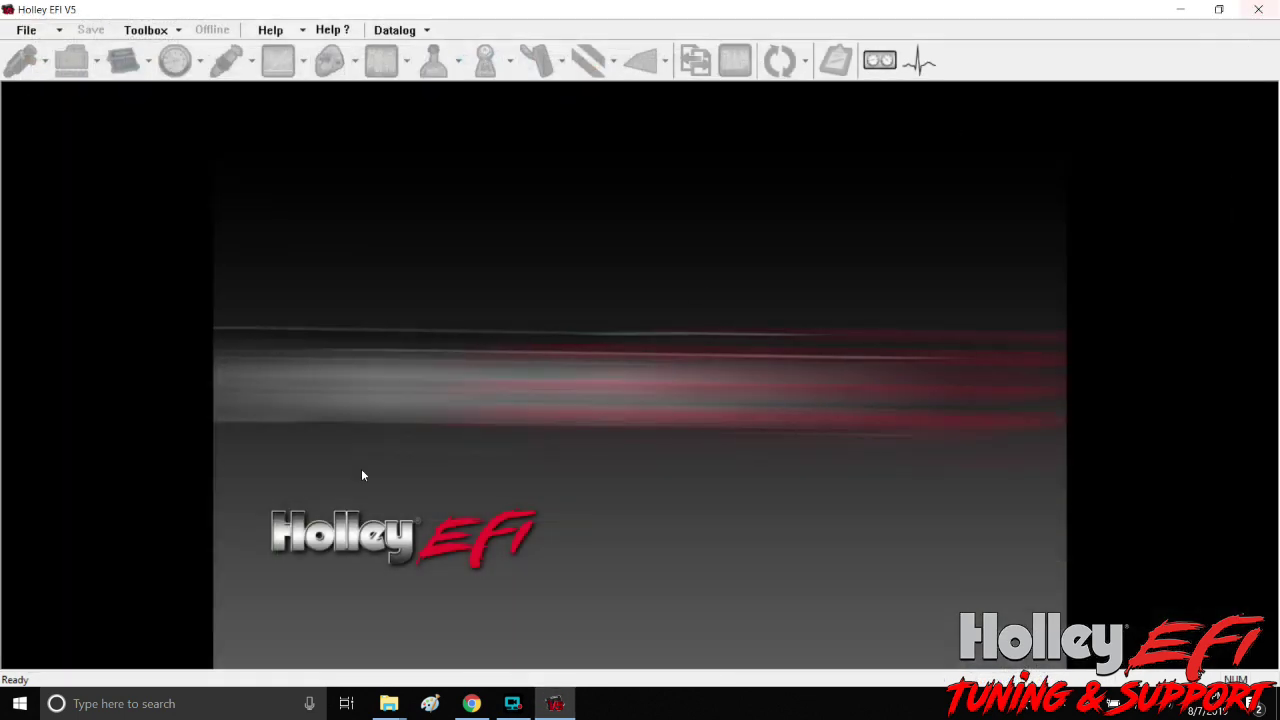
{"action": "left_click", "coordinate": [1257, 10]}
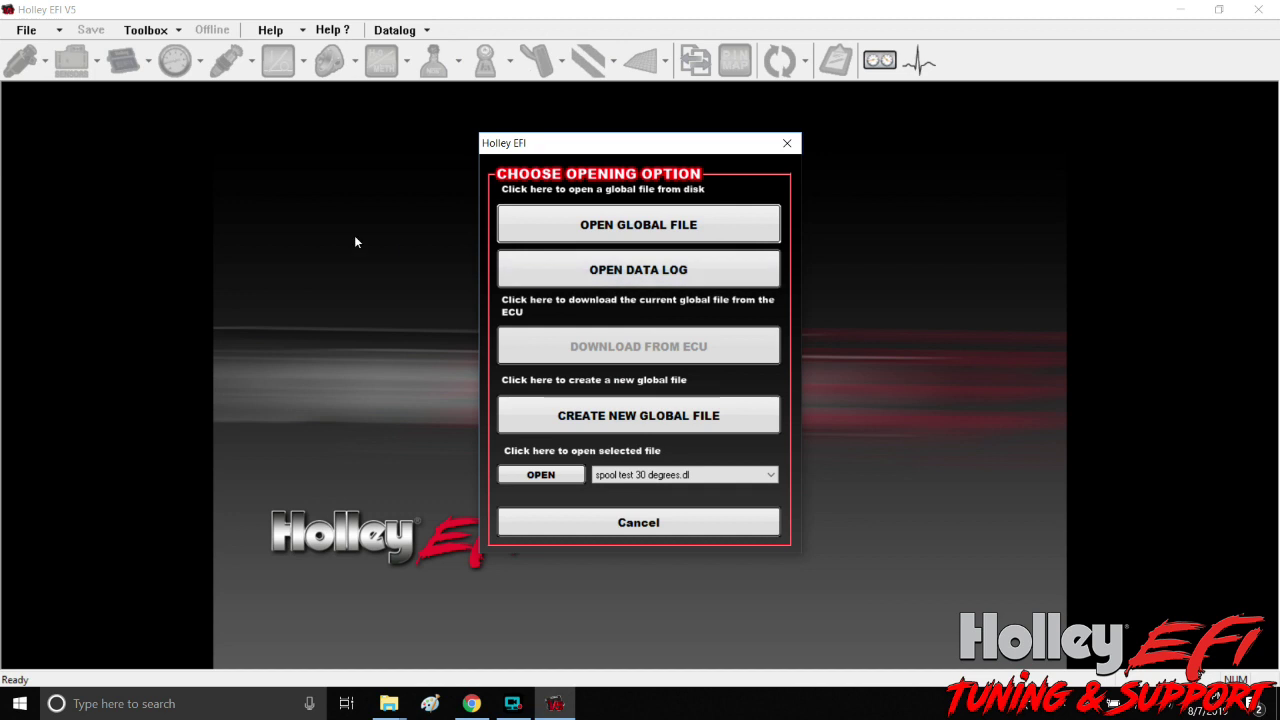
- Load darlington 1st pass.hefi from HATE CRIME RACING › darlington 5-17-19 as the global file
{"action": "left_click", "coordinate": [562, 214]}
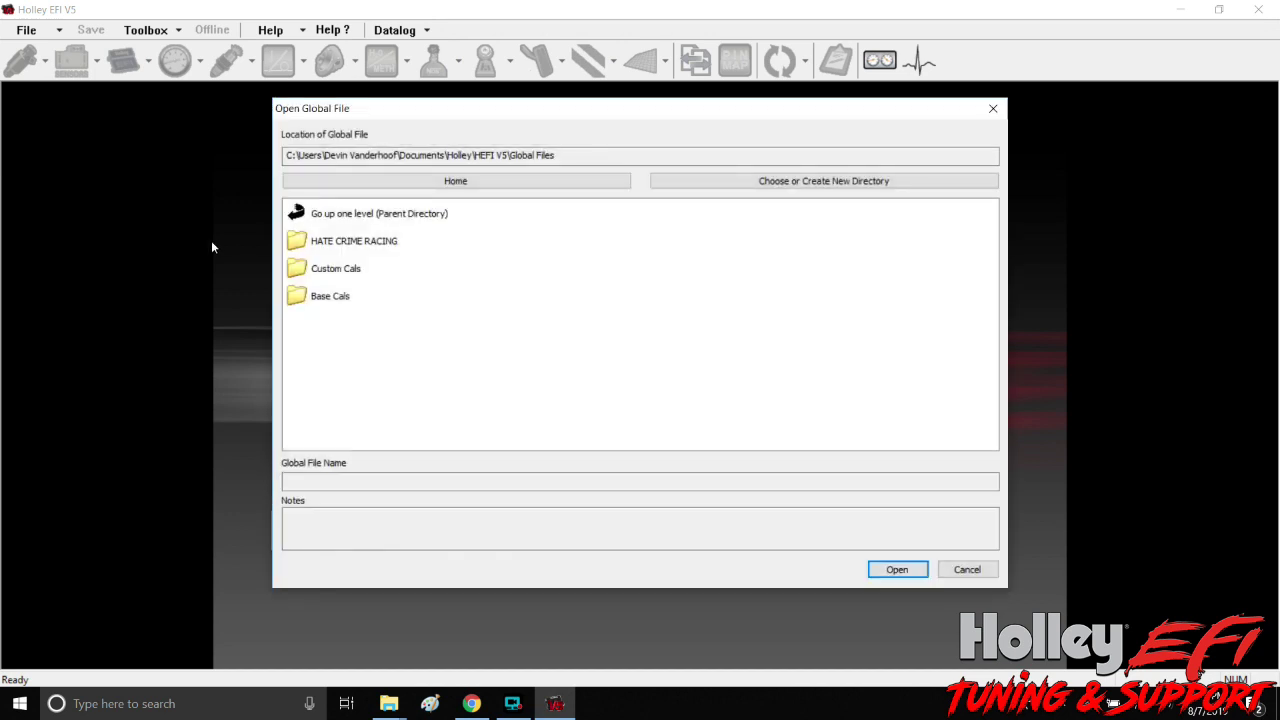
{"action": "double_click", "coordinate": [351, 250]}
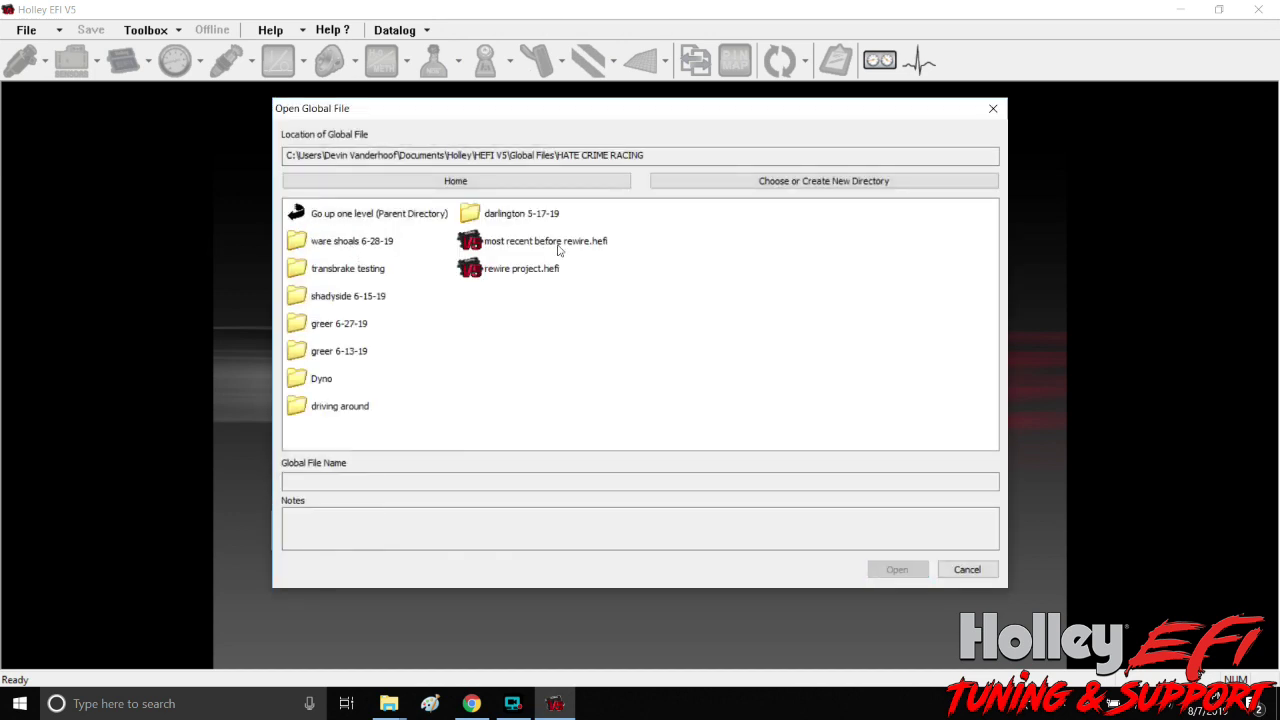
{"action": "double_click", "coordinate": [549, 212]}
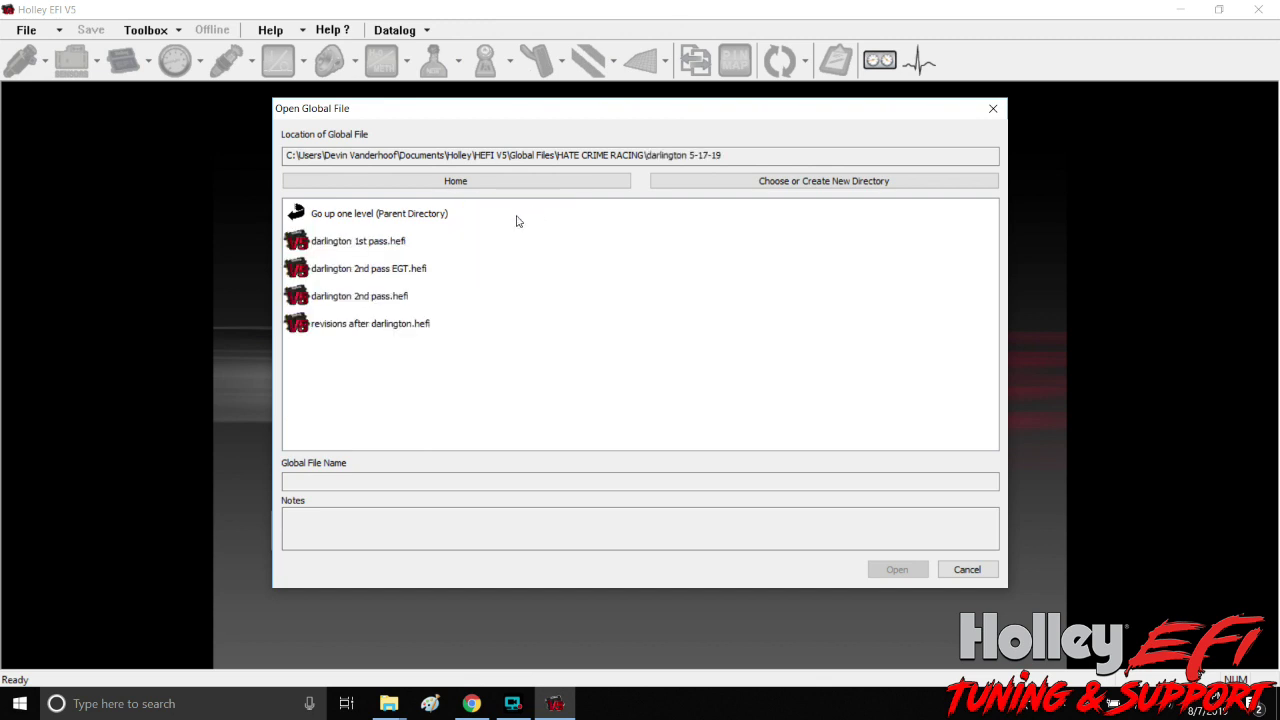
{"action": "left_click", "coordinate": [375, 247]}
{"action": "left_click", "coordinate": [897, 569]}
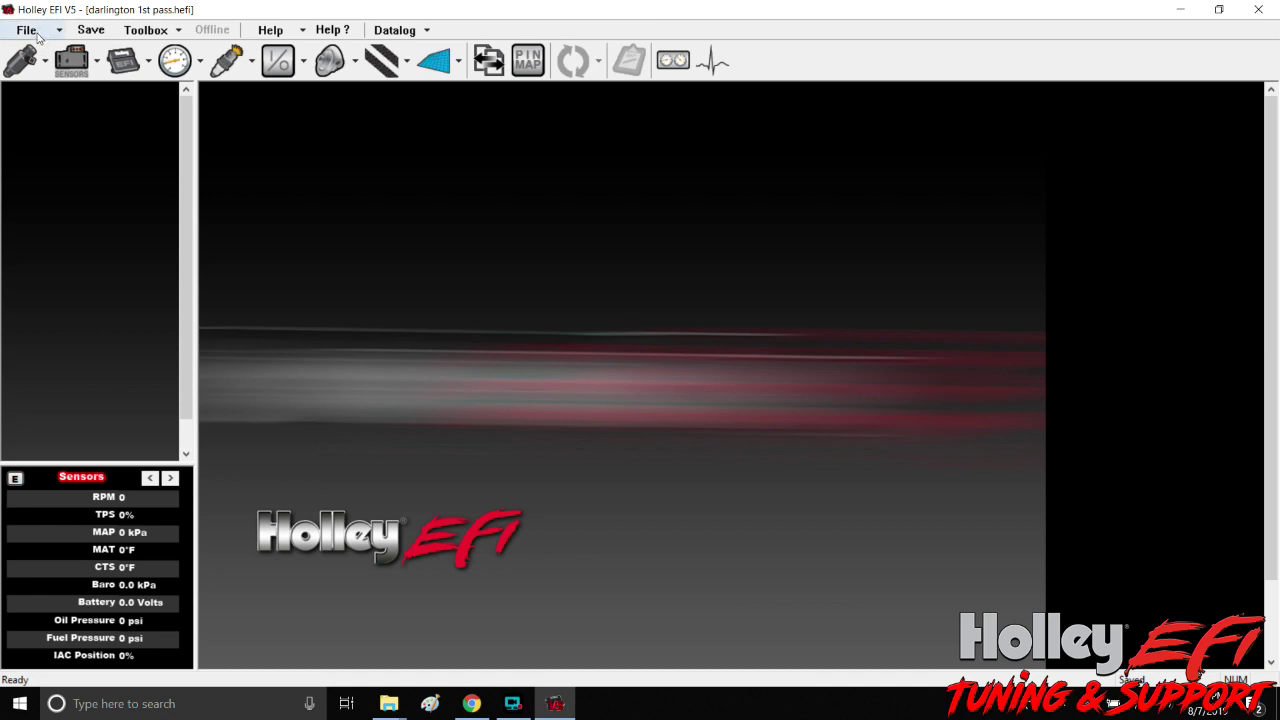
- Raise the boost Launch Target from 6.0 to 10.0 psig
{"action": "left_click", "coordinate": [330, 60]}
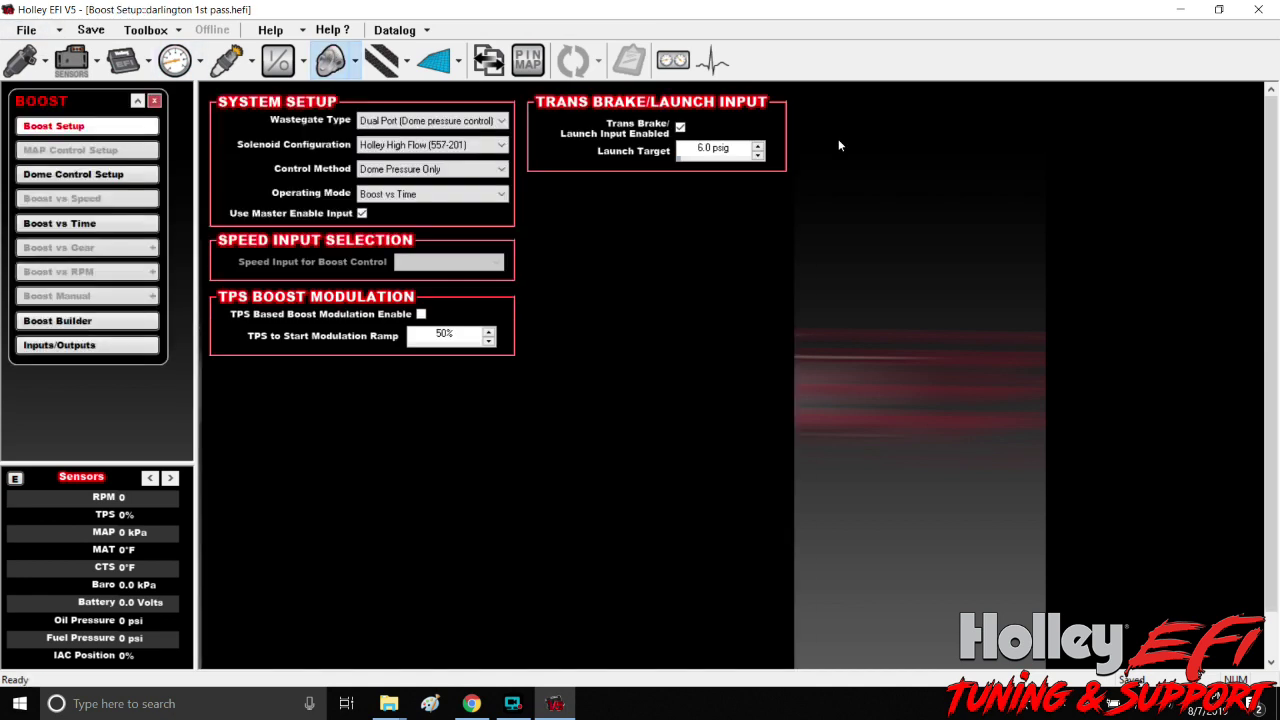
{"action": "left_click", "coordinate": [725, 150]}
{"action": "type", "text": "10"}
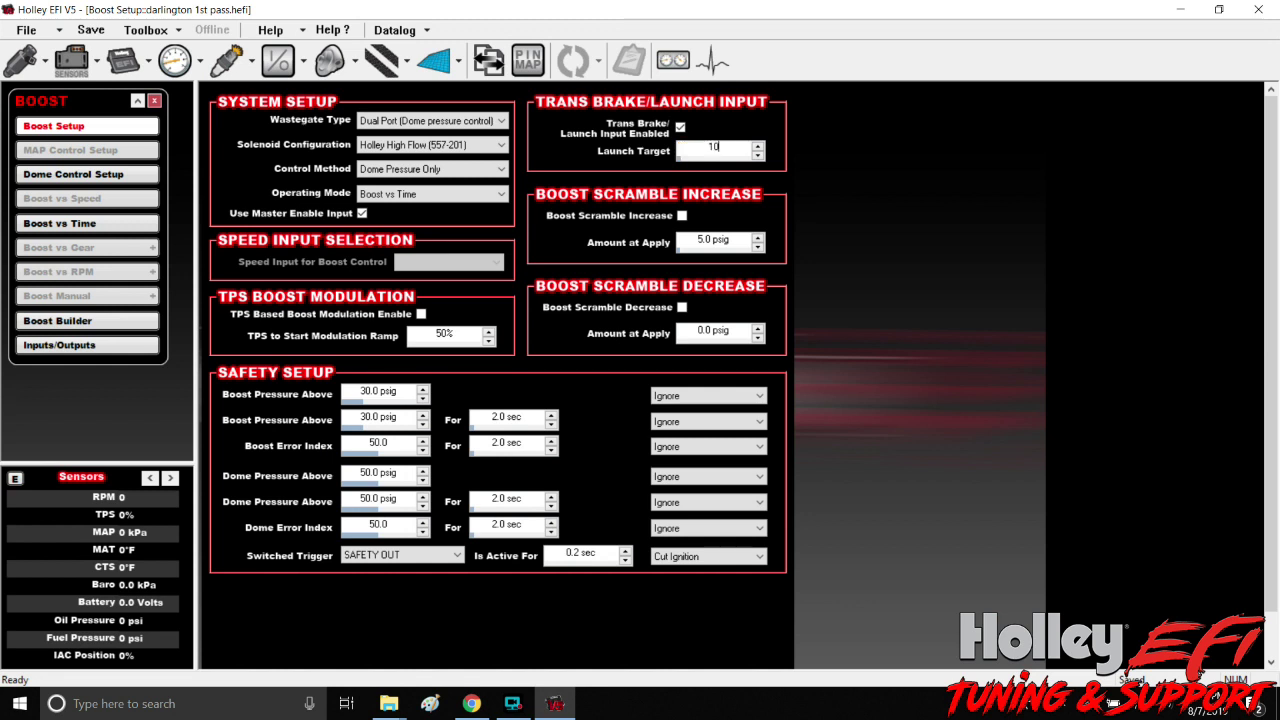
{"action": "key", "text": "Return"}
- Start Save Global File As and name the copy darlington 1st pass devin rev 1
{"action": "left_click", "coordinate": [30, 30]}
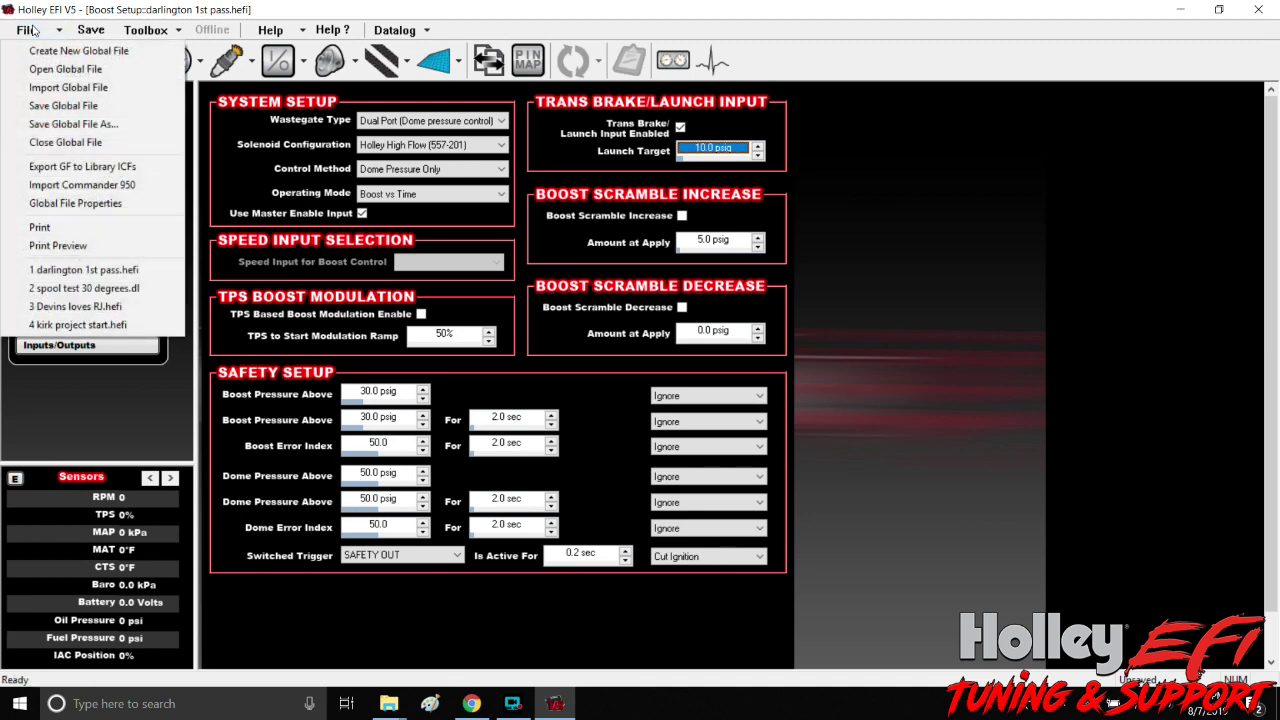
{"action": "left_click", "coordinate": [73, 124]}
{"action": "left_click", "coordinate": [683, 473]}
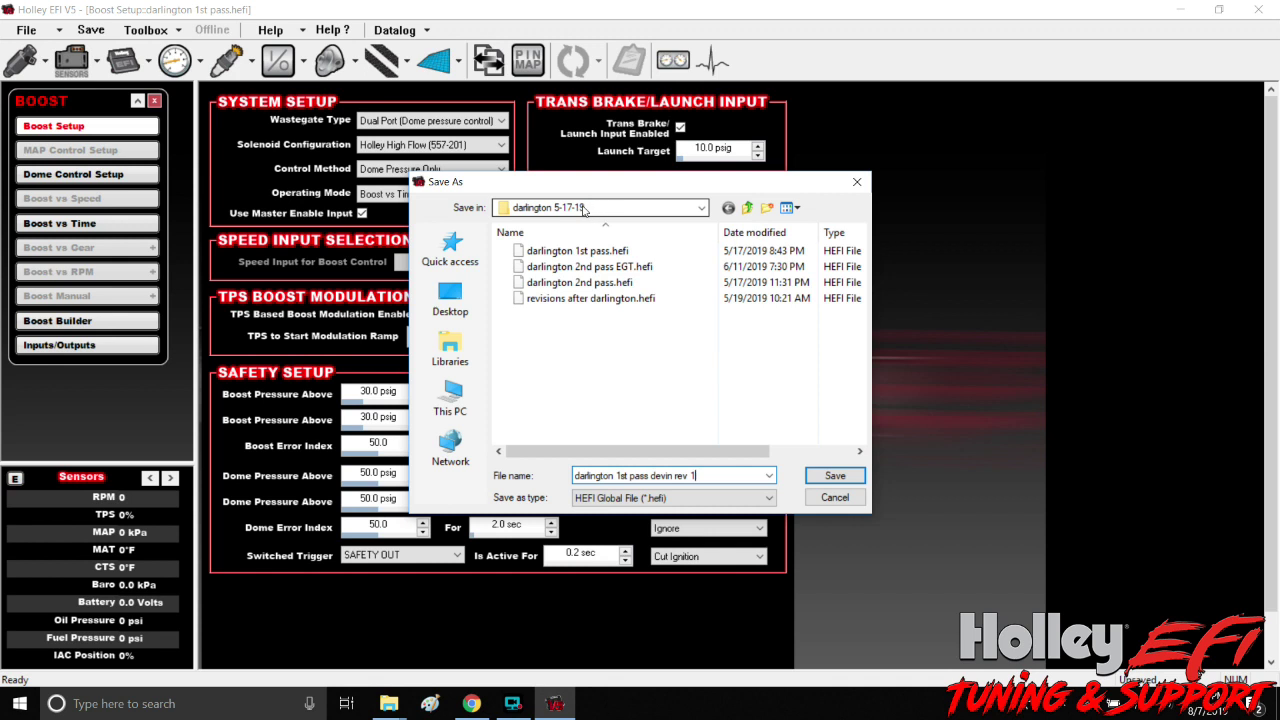
- Save the copy as darlington 1st pass devin rev 1.hefi on the Desktop
{"action": "left_click", "coordinate": [748, 208]}
{"action": "left_click", "coordinate": [748, 208]}
{"action": "left_click", "coordinate": [748, 208]}
{"action": "left_click", "coordinate": [748, 208]}
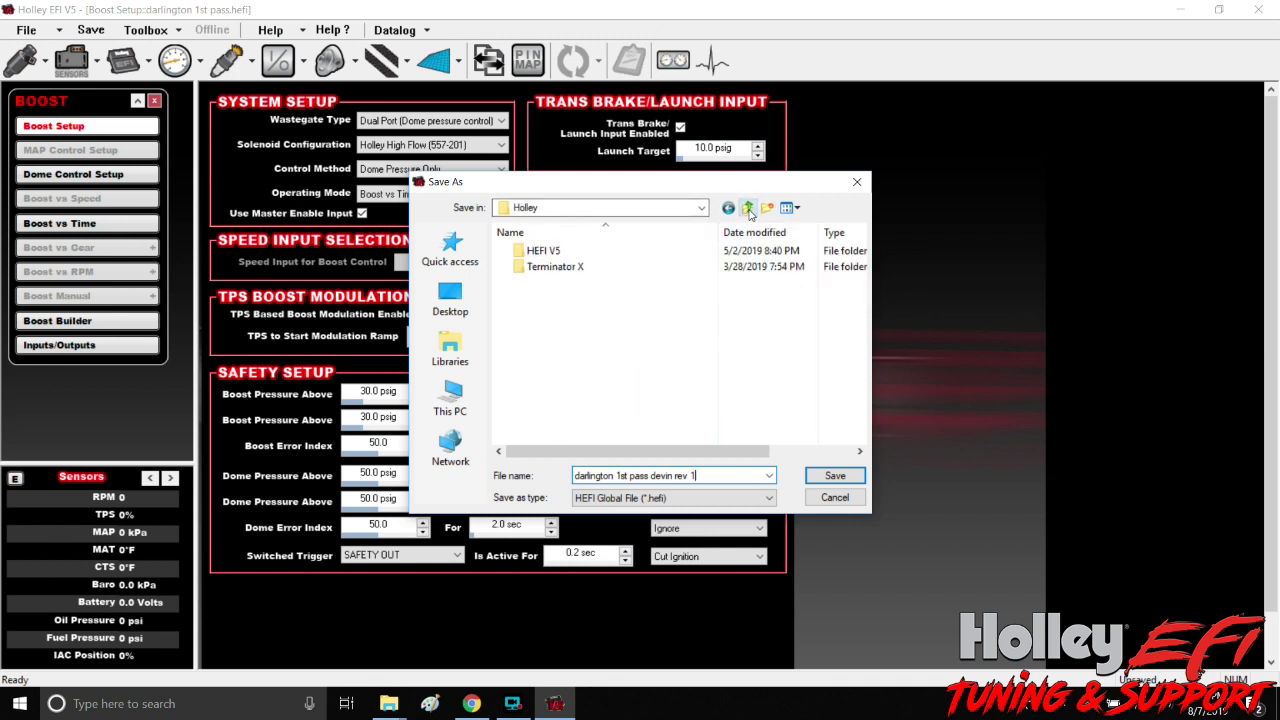
{"action": "left_click", "coordinate": [748, 208]}
{"action": "left_click", "coordinate": [748, 208]}
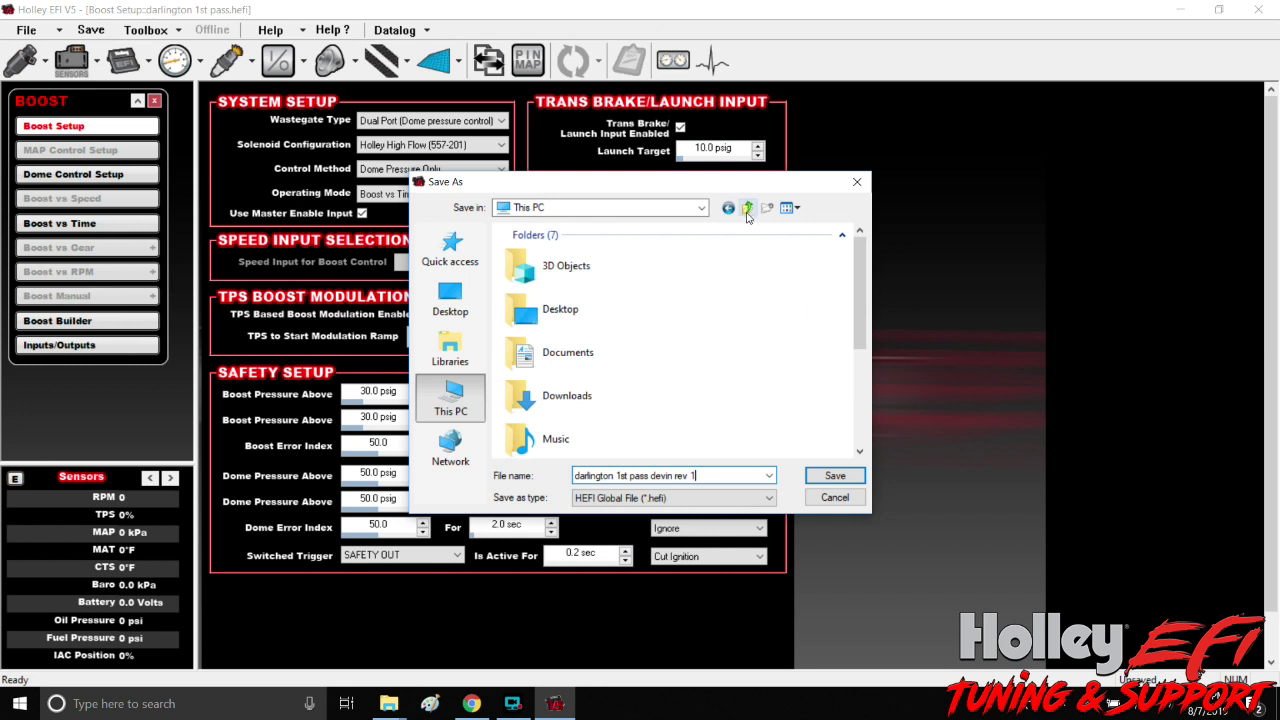
{"action": "left_click", "coordinate": [450, 296]}
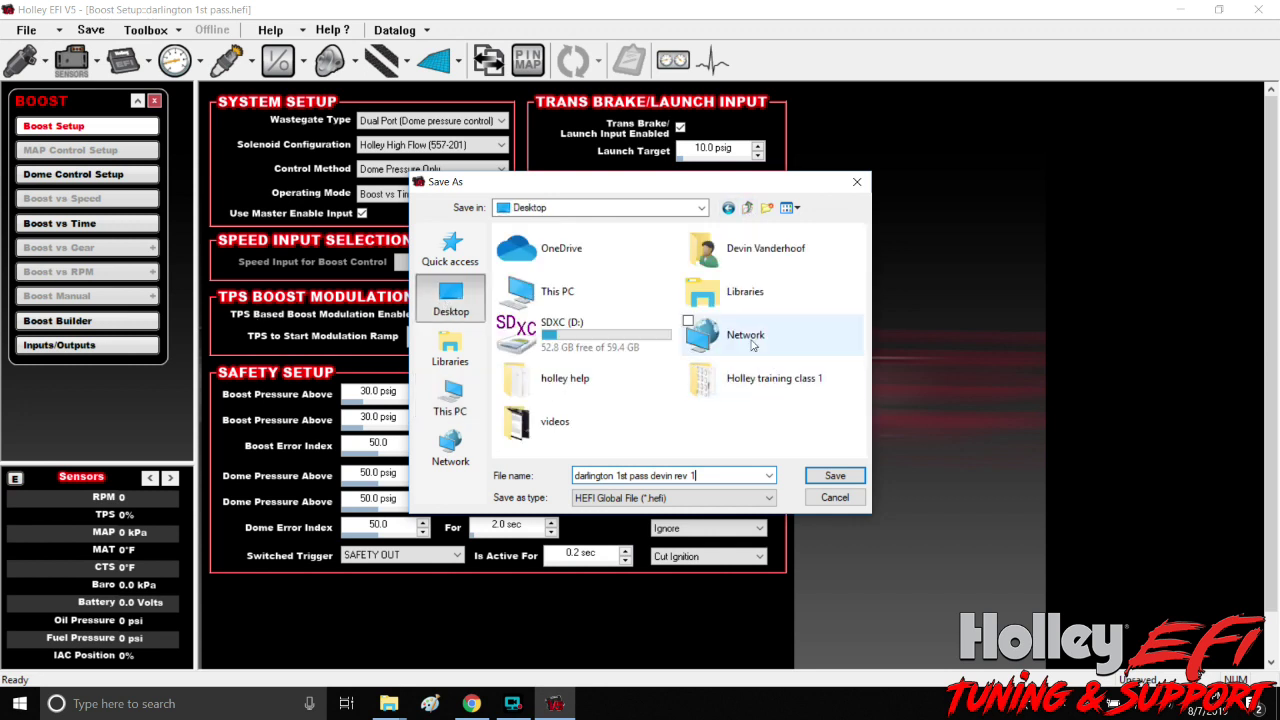
{"action": "left_click", "coordinate": [835, 477]}
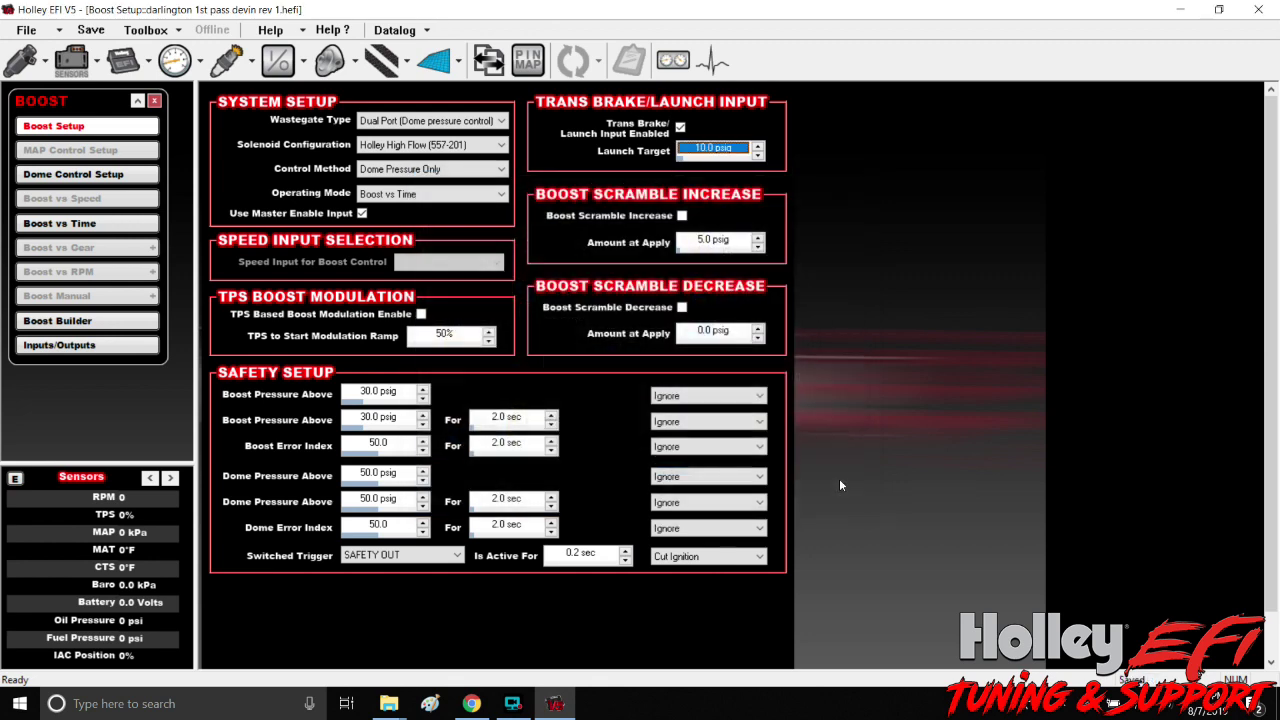
- Minimize V5, check the saved rev 1 file, and start a reply to the Outlook email
{"action": "left_click", "coordinate": [1180, 10]}
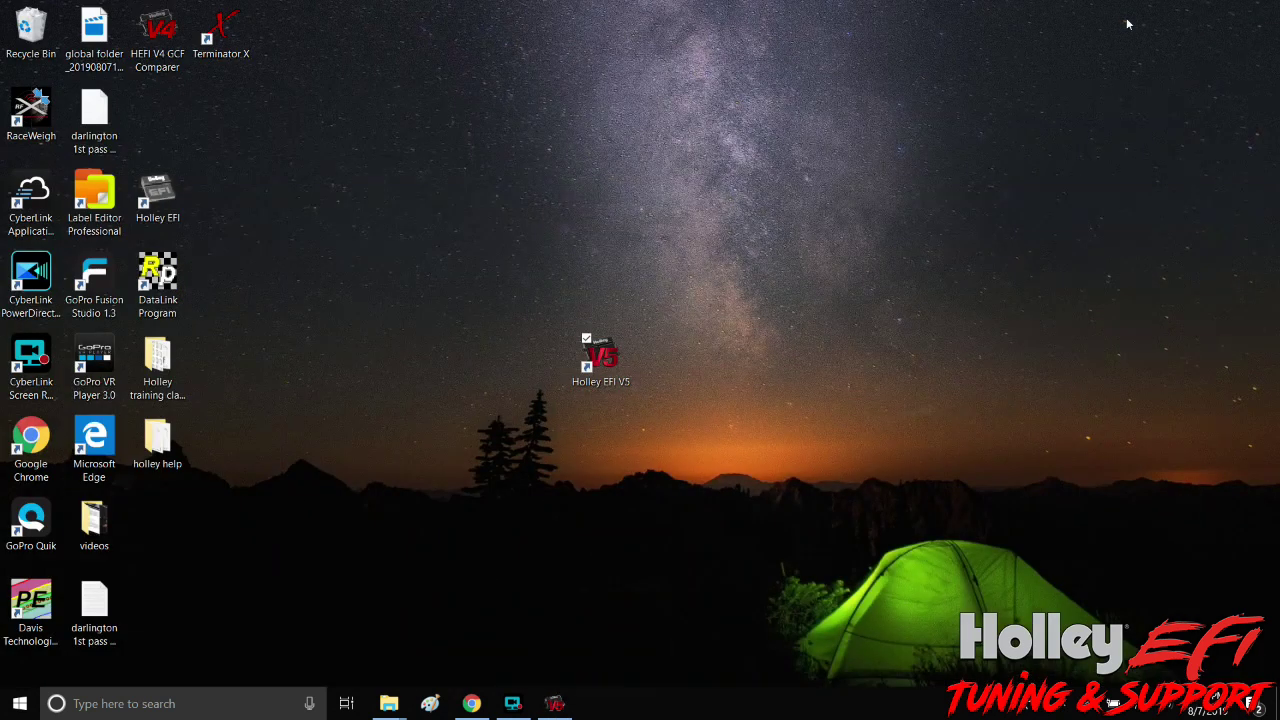
{"action": "left_click", "coordinate": [110, 605]}
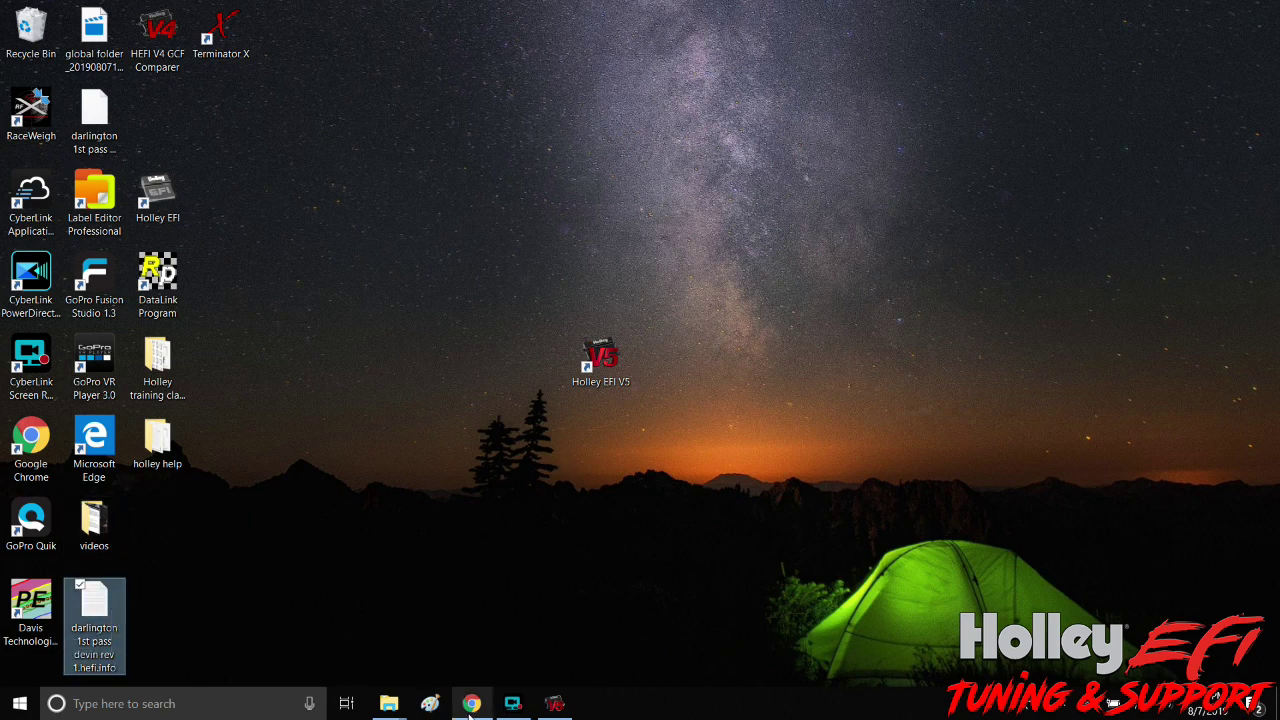
{"action": "left_click", "coordinate": [471, 703]}
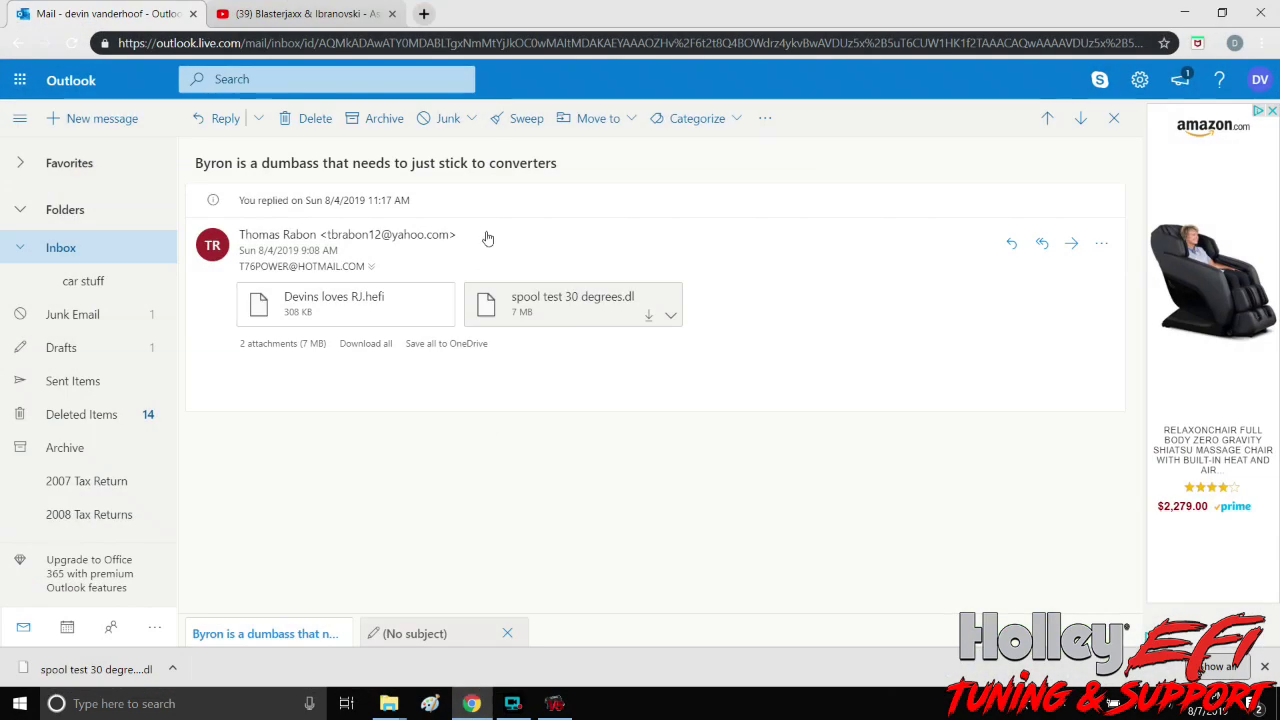
{"action": "left_click", "coordinate": [236, 119]}
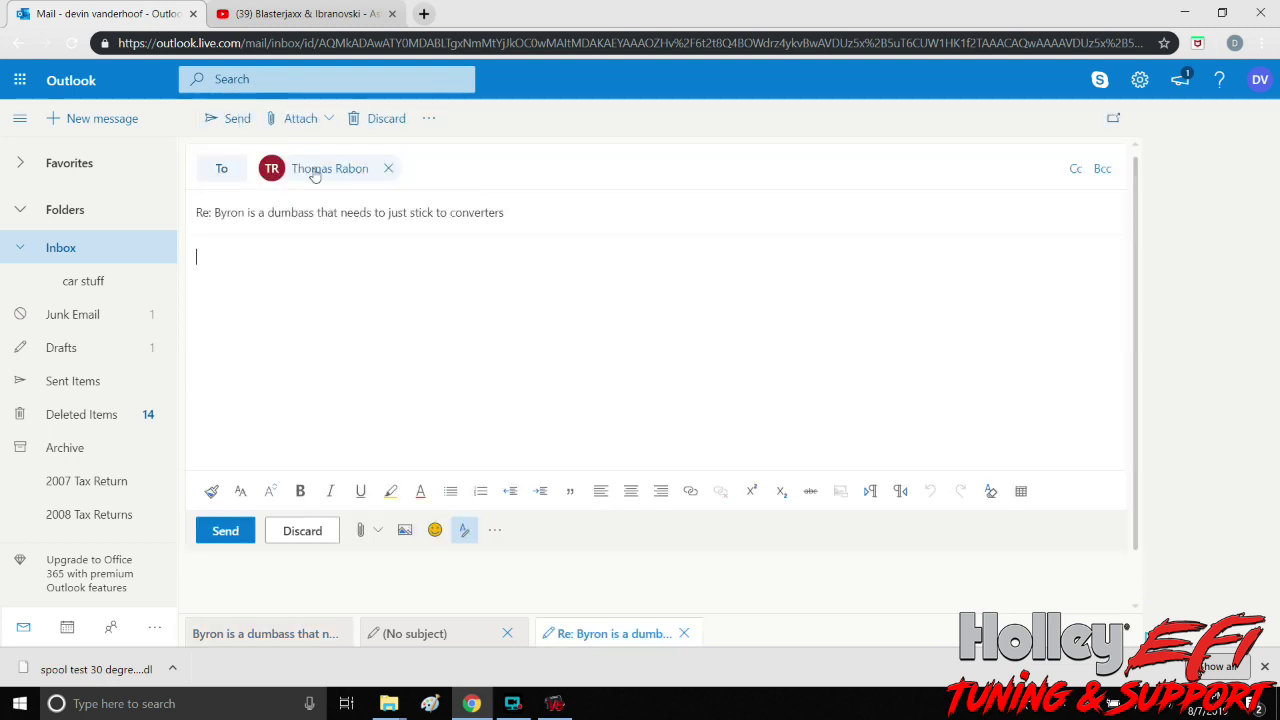
- Attach darlington 1st pass devin rev 1.hefi from the Desktop to the reply
{"action": "left_click", "coordinate": [300, 118]}
{"action": "left_click", "coordinate": [325, 180]}
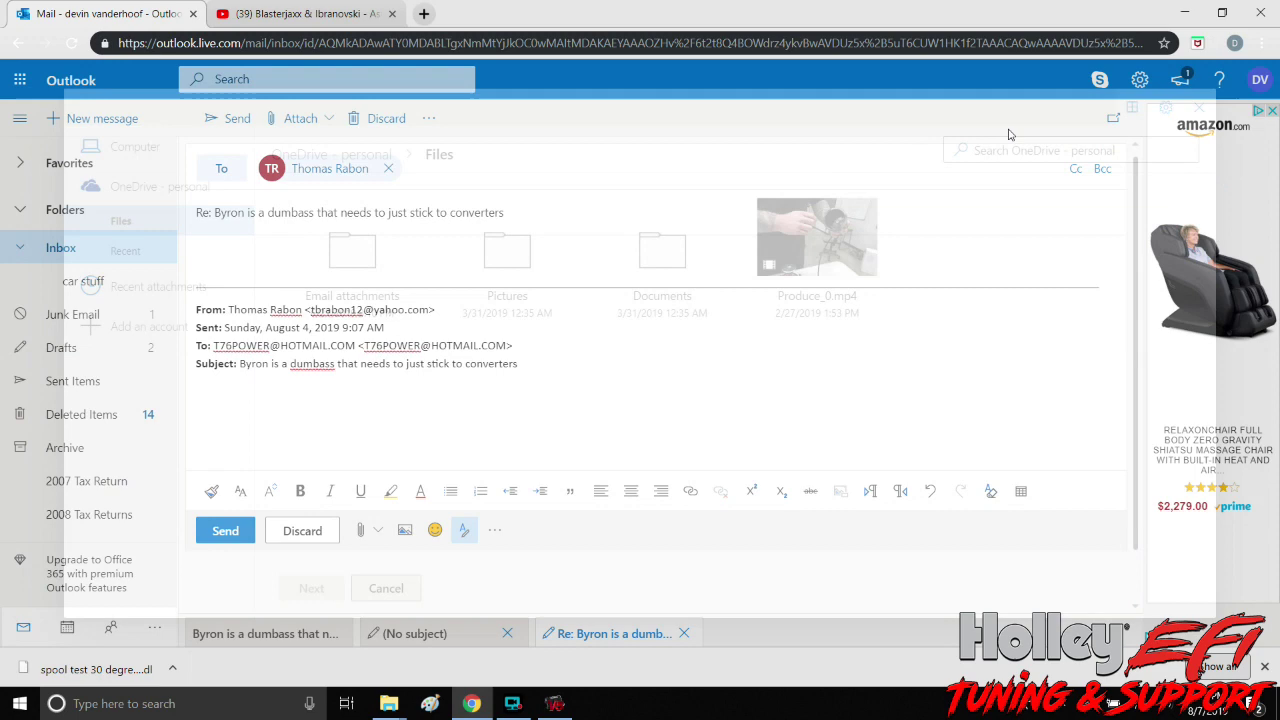
{"action": "left_click", "coordinate": [1199, 107]}
{"action": "left_click", "coordinate": [300, 118]}
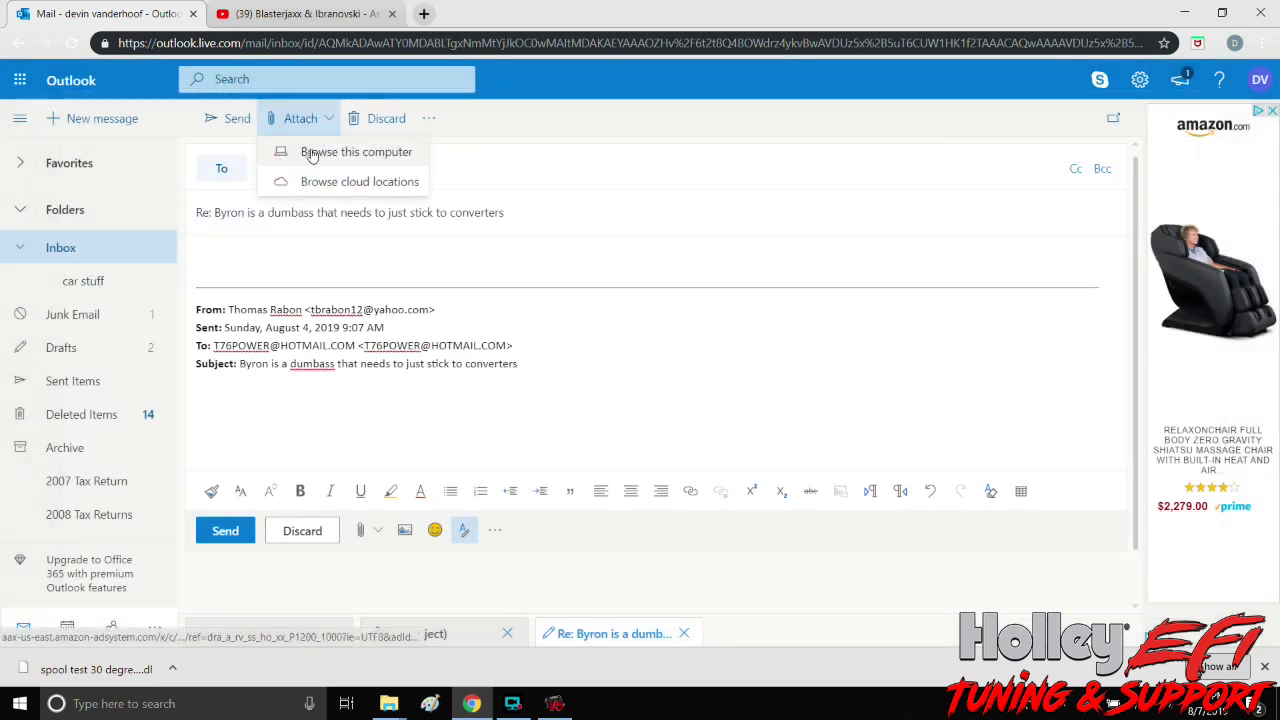
{"action": "left_click", "coordinate": [300, 151]}
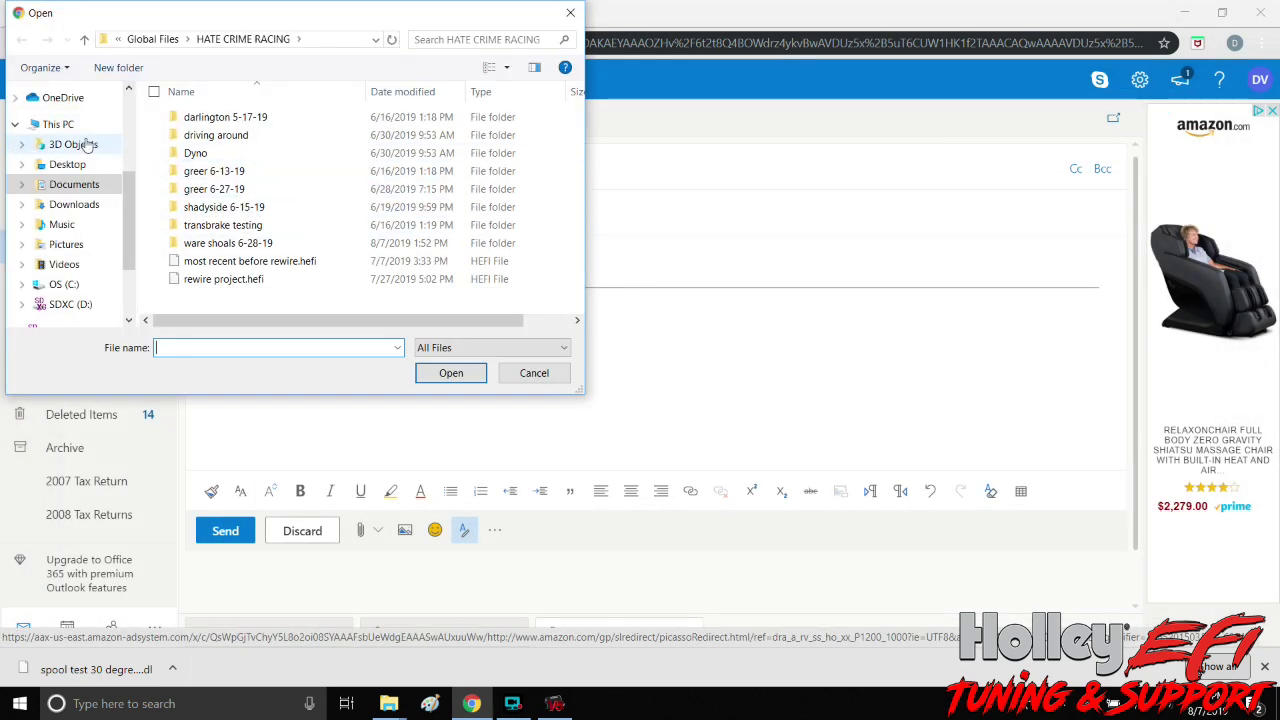
{"action": "left_click", "coordinate": [60, 168]}
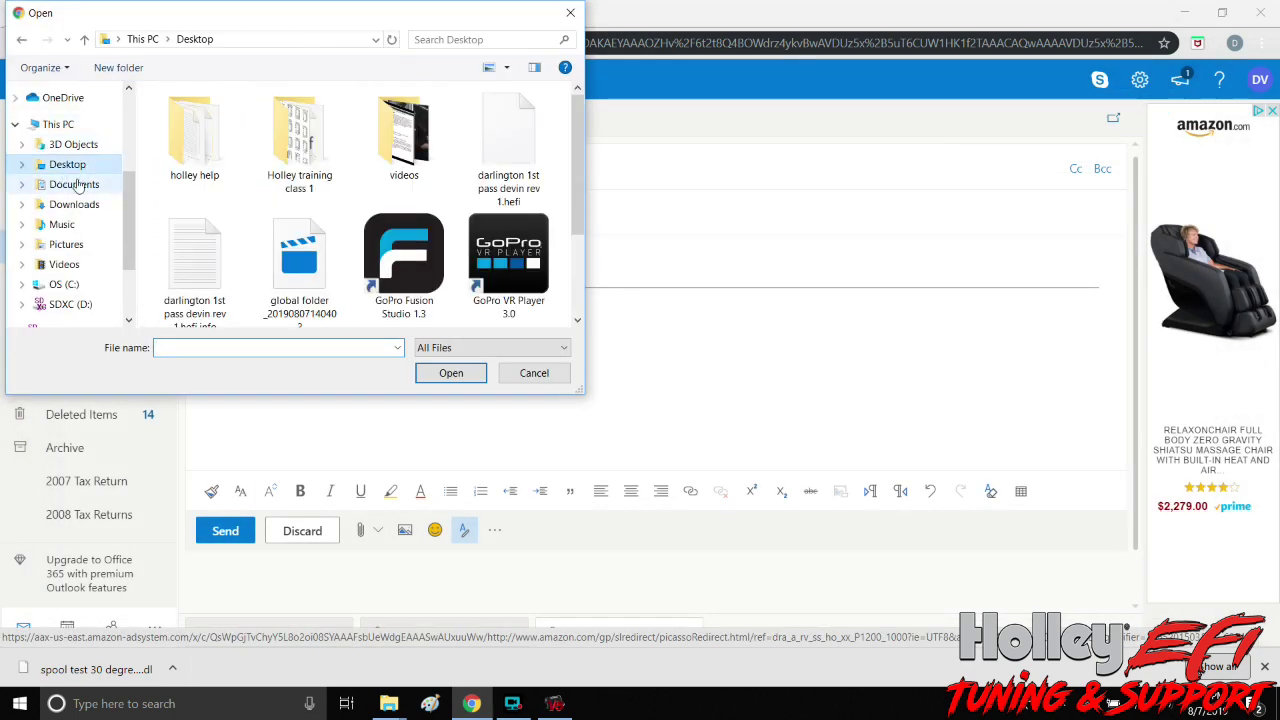
{"action": "left_click", "coordinate": [490, 195]}
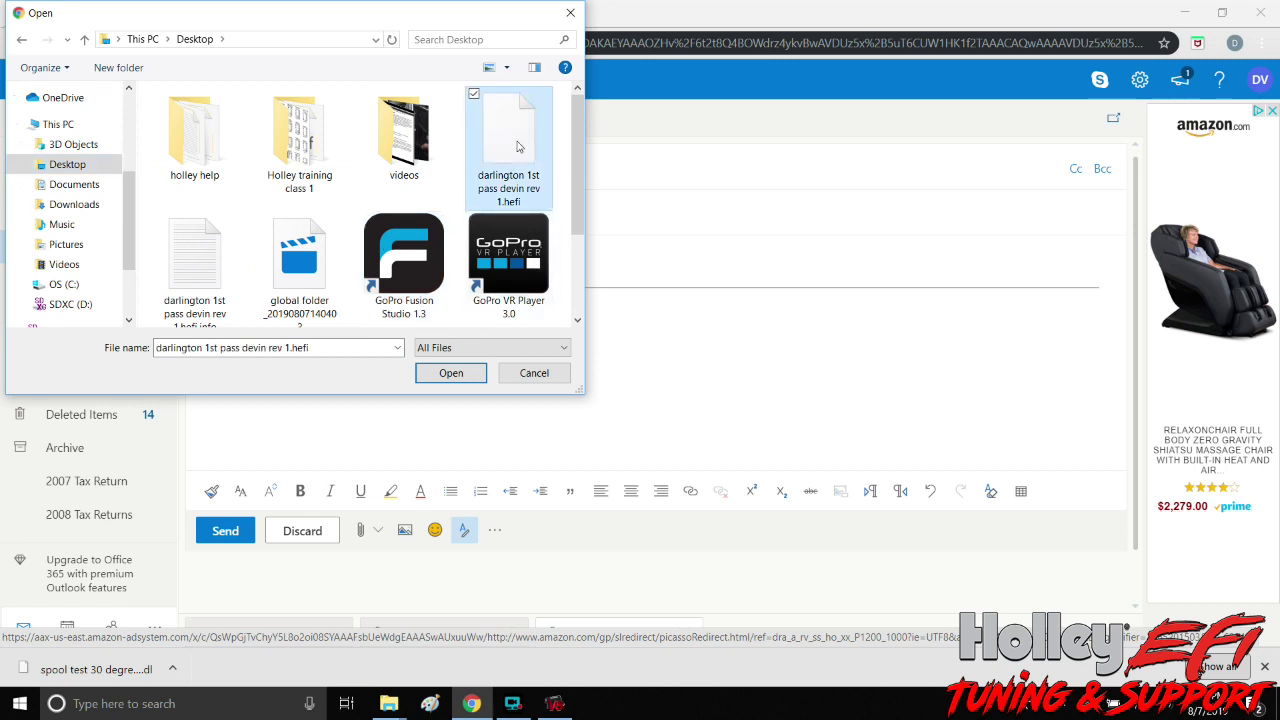
{"action": "left_click", "coordinate": [449, 375]}
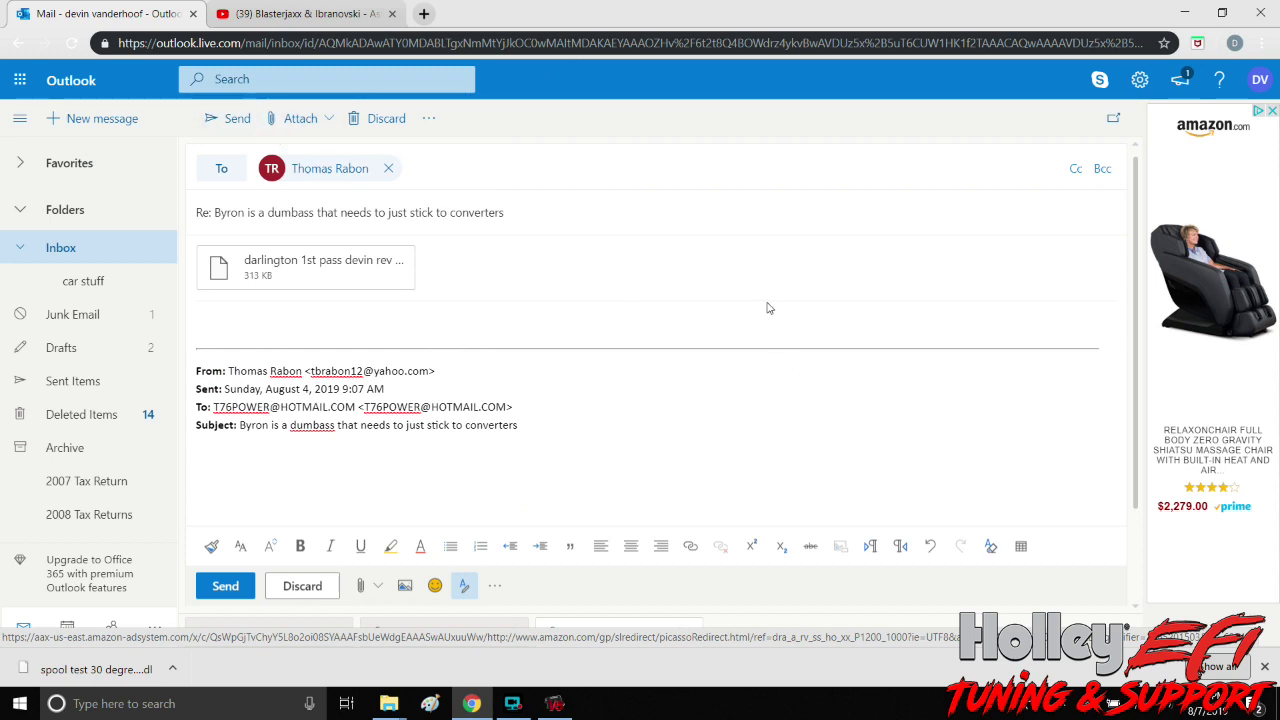
- Return to Holley EFI V5 and open the Open Global File dialog at the Global Files folder
{"action": "left_click", "coordinate": [555, 703]}
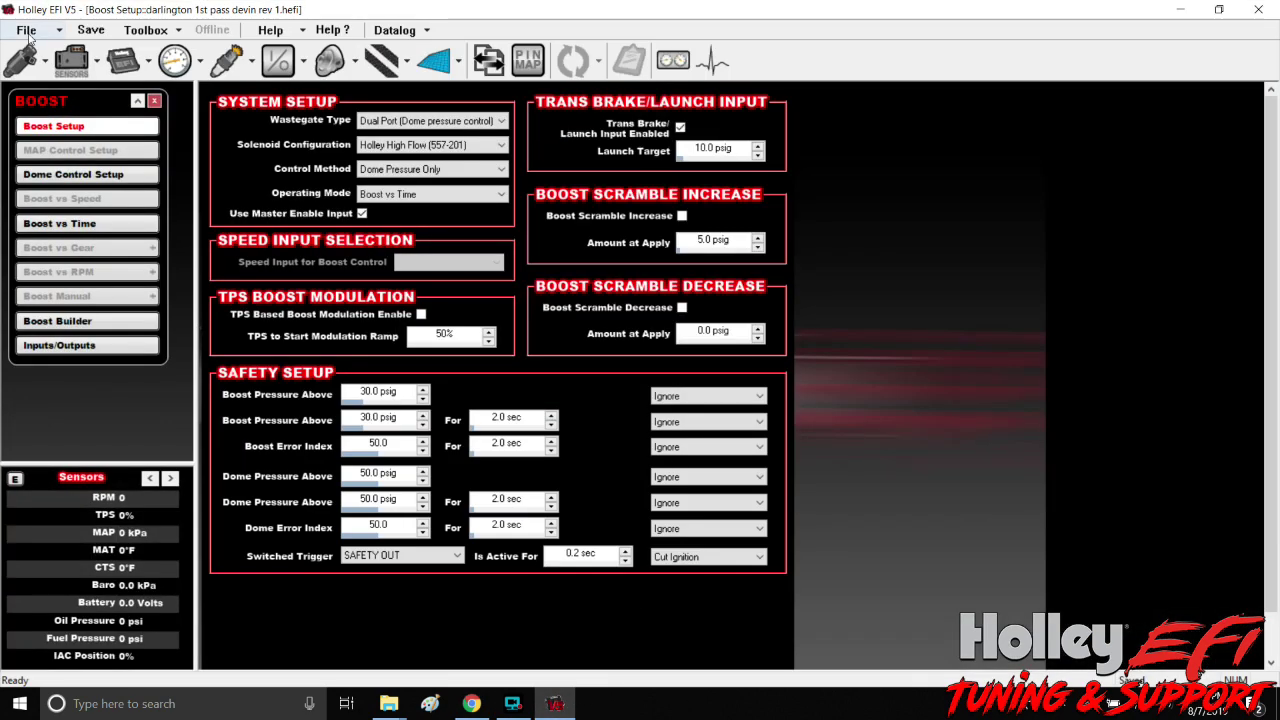
{"action": "left_click", "coordinate": [26, 30]}
{"action": "left_click", "coordinate": [78, 69]}
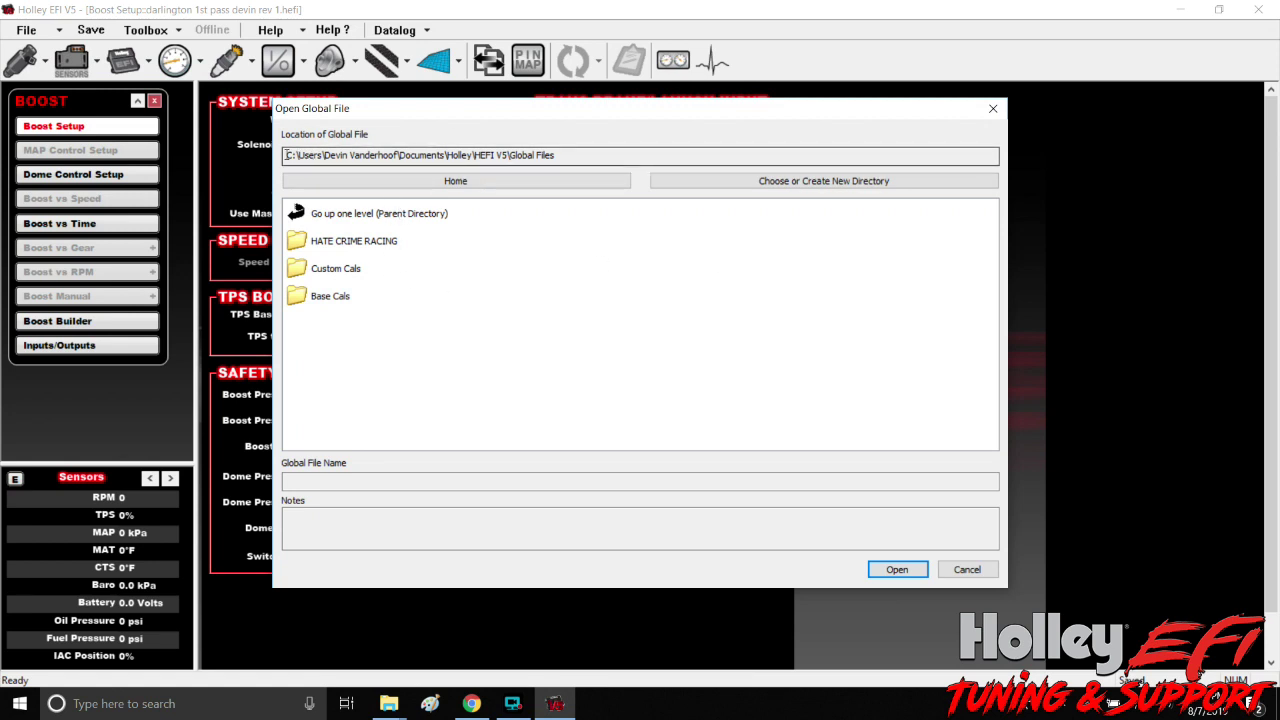
{"action": "left_click_drag", "start_coordinate": [286, 155], "coordinate": [563, 156]}
{"action": "left_click", "coordinate": [642, 154]}
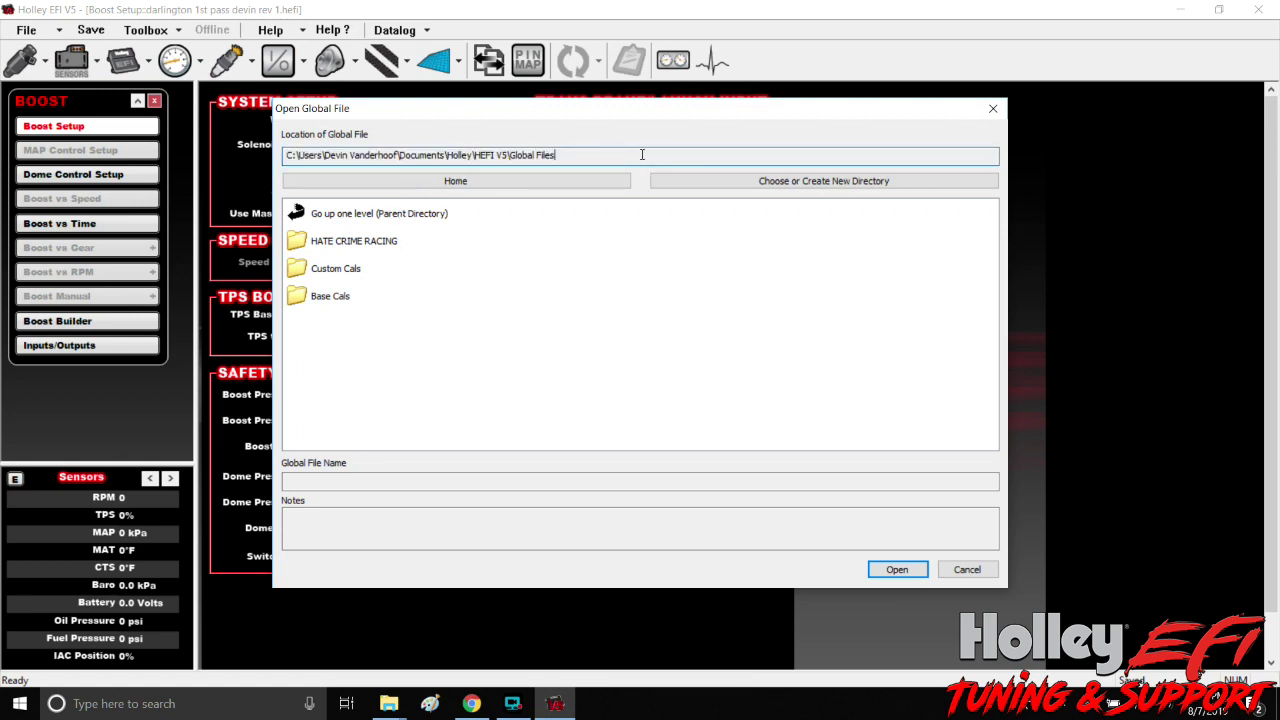